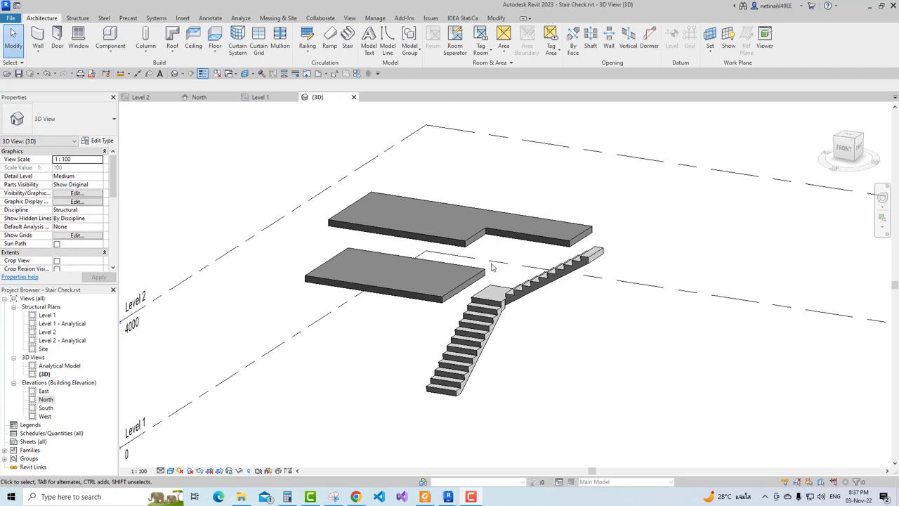
- Zoom the Revit 3D view and glance at the Dynamo clash graph
scroll(491, 267, "up", 3)
scroll(576, 307, "up", 1)
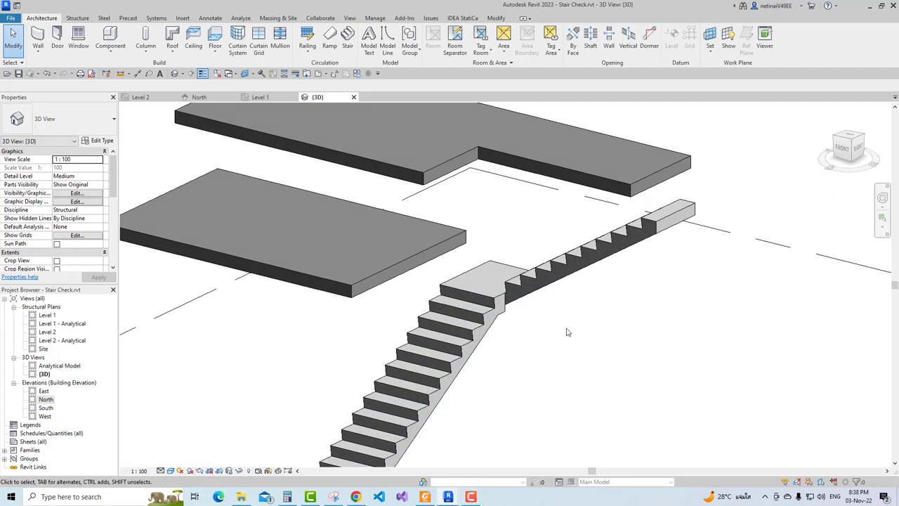
left_click(469, 497)
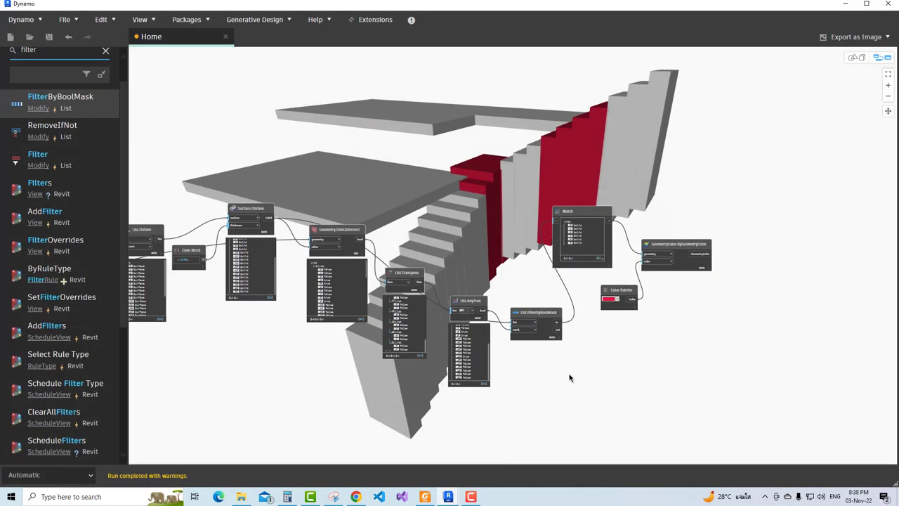
scroll(480, 380, "up", 2)
scroll(520, 368, "up", 1)
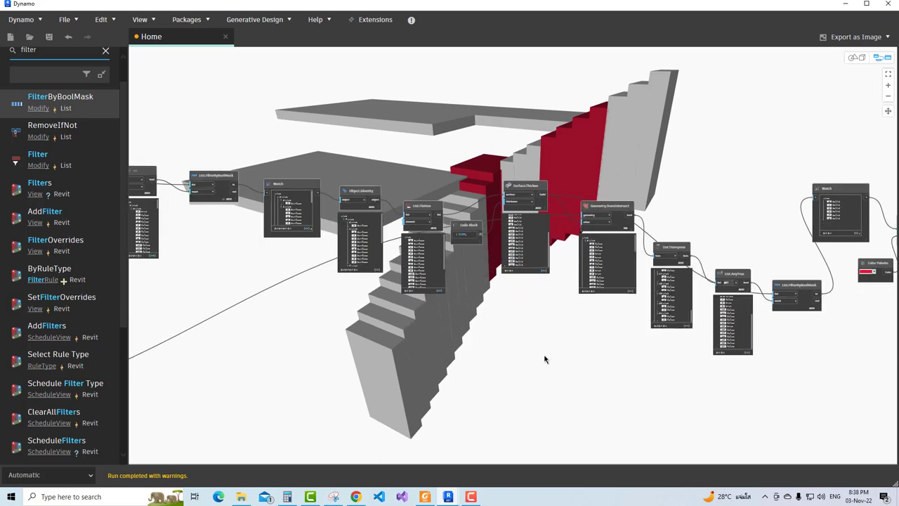
- Orbit the Revit 3D view to study the stair and both floor slabs
left_click(845, 4)
scroll(491, 352, "down", 2)
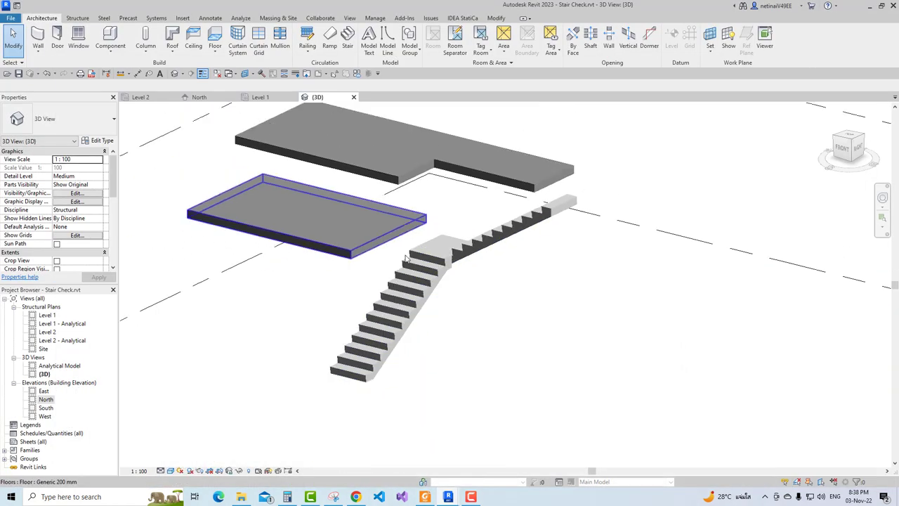
scroll(462, 301, "down", 1)
mouse_move(412, 269)
middle_mouse_down("shift")
mouse_move(491, 270)
mouse_move(521, 241)
mouse_move(461, 287)
middle_mouse_up("shift")
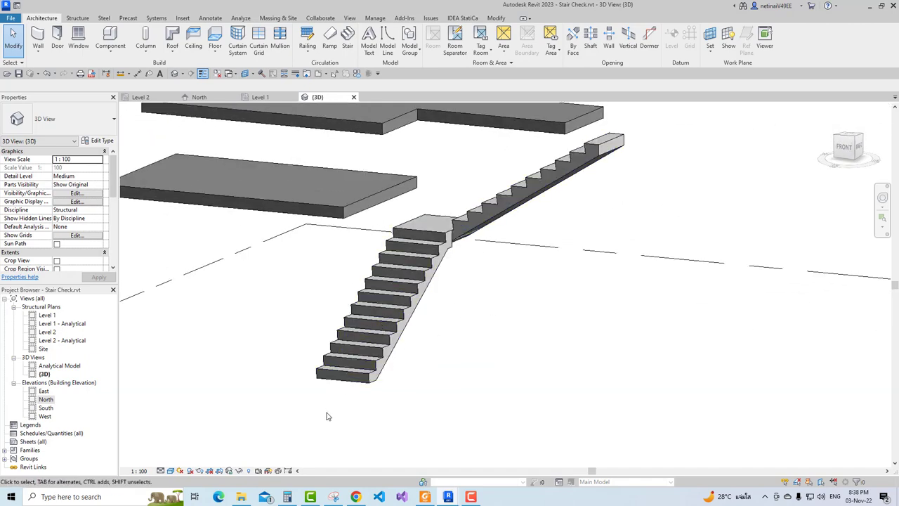
mouse_move(532, 337)
middle_mouse_down("shift")
mouse_move(493, 348)
mouse_move(482, 329)
middle_mouse_up("shift")
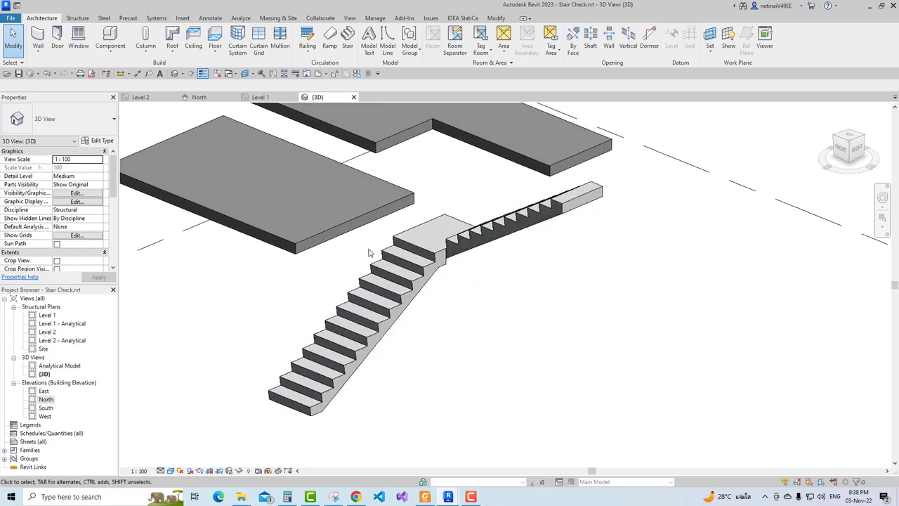
mouse_move(467, 190)
middle_mouse_down("shift")
mouse_move(452, 375)
mouse_move(445, 331)
mouse_move(461, 295)
mouse_move(549, 300)
mouse_move(476, 316)
mouse_move(538, 309)
middle_mouse_up("shift")
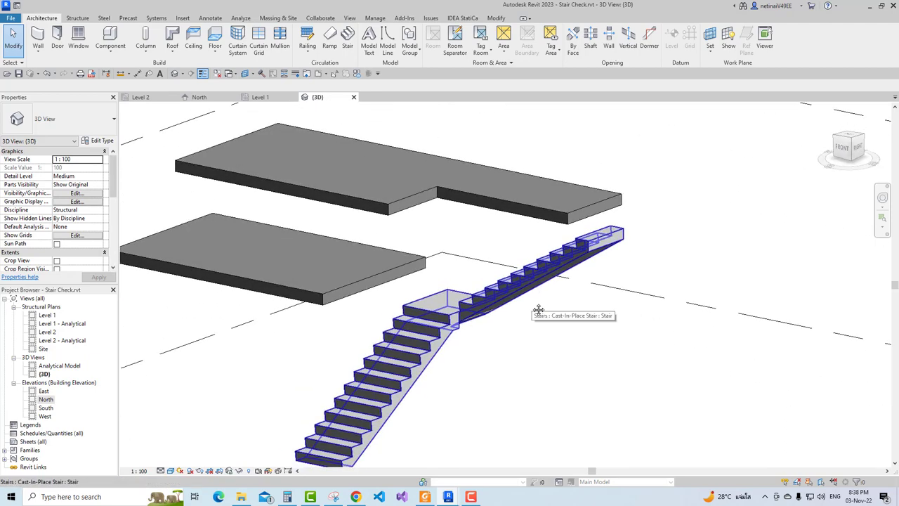
- Bring Dynamo forward and pan the node graph to show all nodes over the red preview
mouse_move(470, 496)
left_click(482, 471)
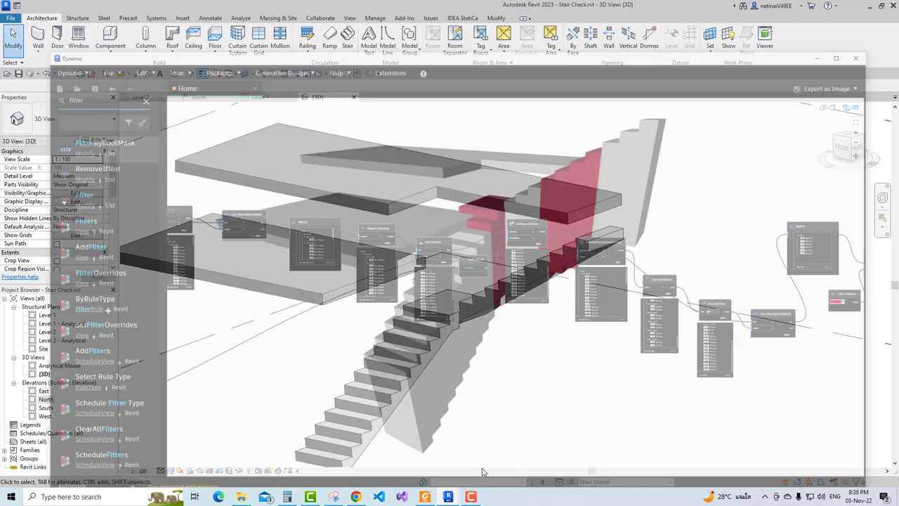
scroll(464, 356, "down", 3)
scroll(463, 356, "up", 2)
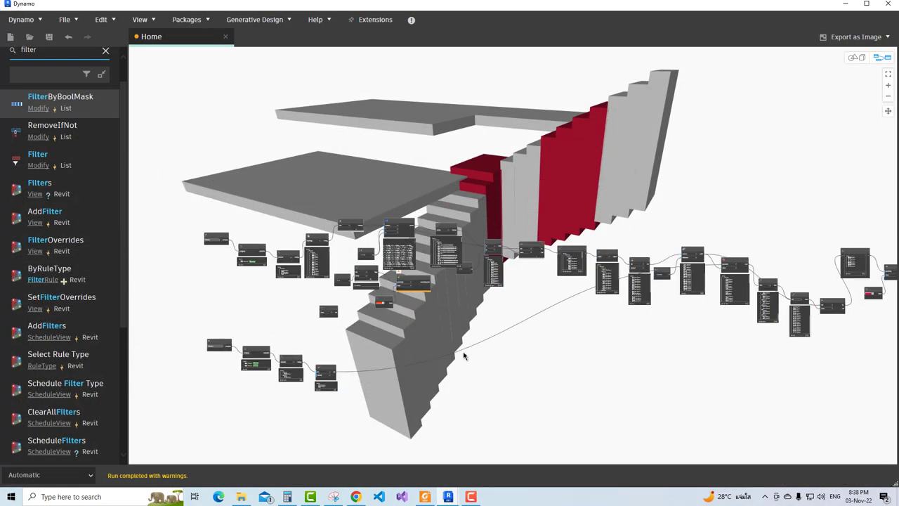
middle_click_drag(463, 356, 371, 350)
middle_click_drag(618, 165, 492, 214)
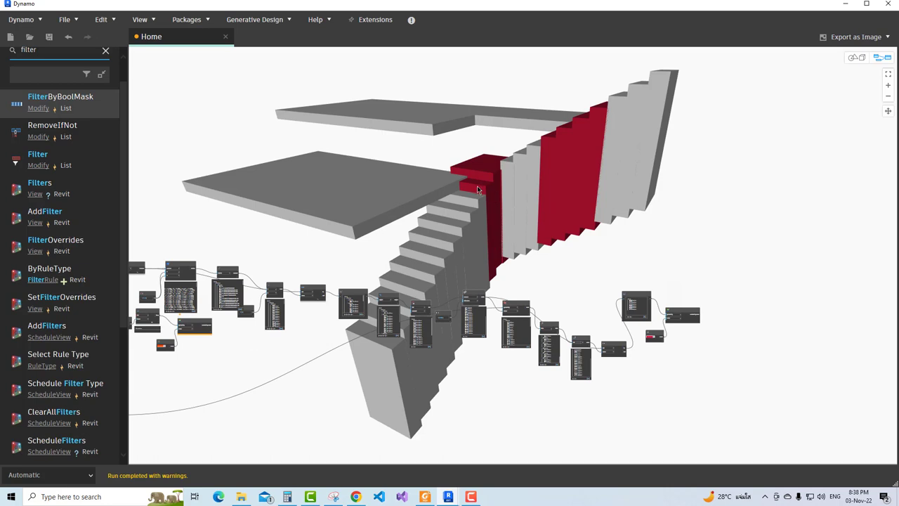
- Set the lower floor slab's Height Offset From Level to -1500 and orbit to check it meets the stair
left_click(838, 5)
left_click(257, 302)
left_click(79, 167)
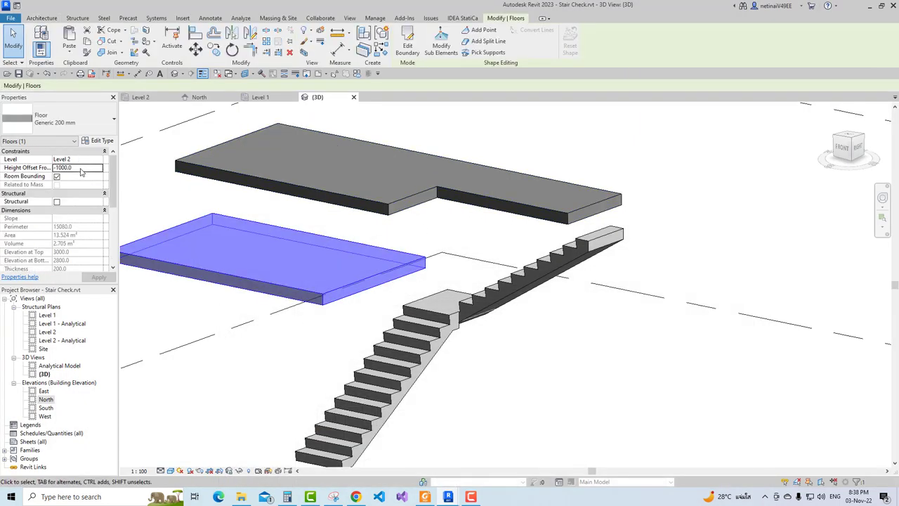
type("-150")
key("Return")
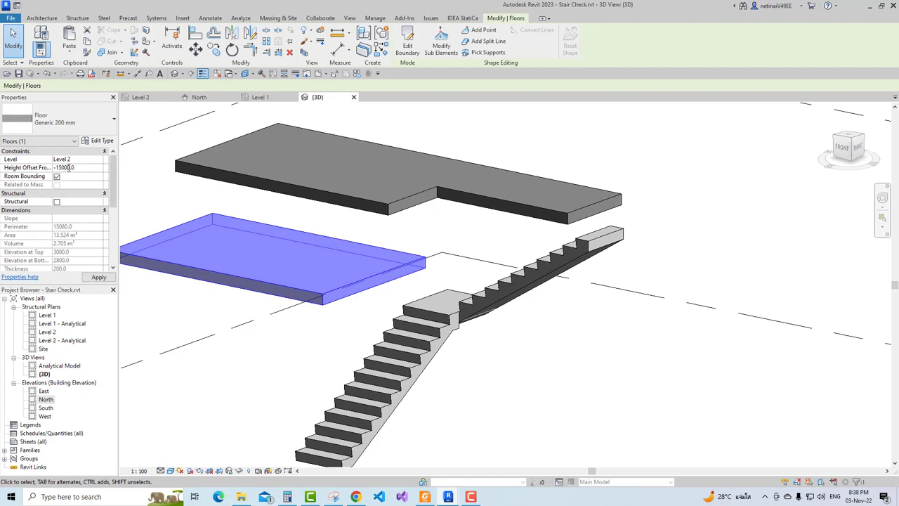
left_click(68, 167)
key("BackSpace")
key("Return")
left_click(575, 392)
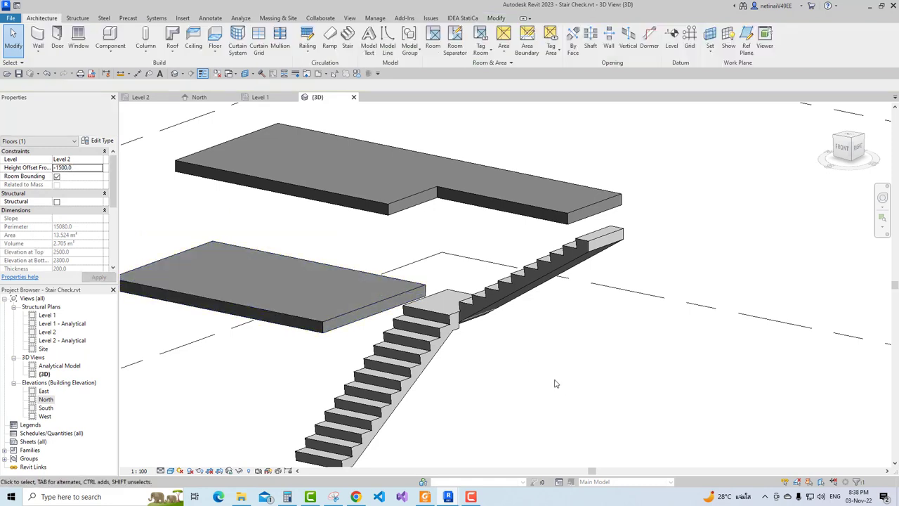
mouse_move(468, 353)
middle_mouse_down("shift")
mouse_move(542, 369)
mouse_move(534, 337)
mouse_move(520, 361)
middle_mouse_up("shift")
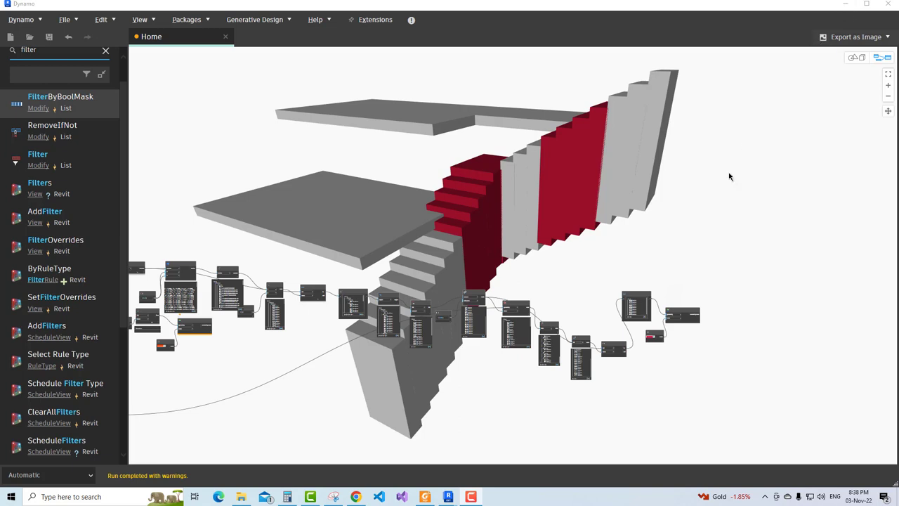
- Close the current clash graph without saving and start a new empty workspace
left_click(370, 135)
left_click(226, 36)
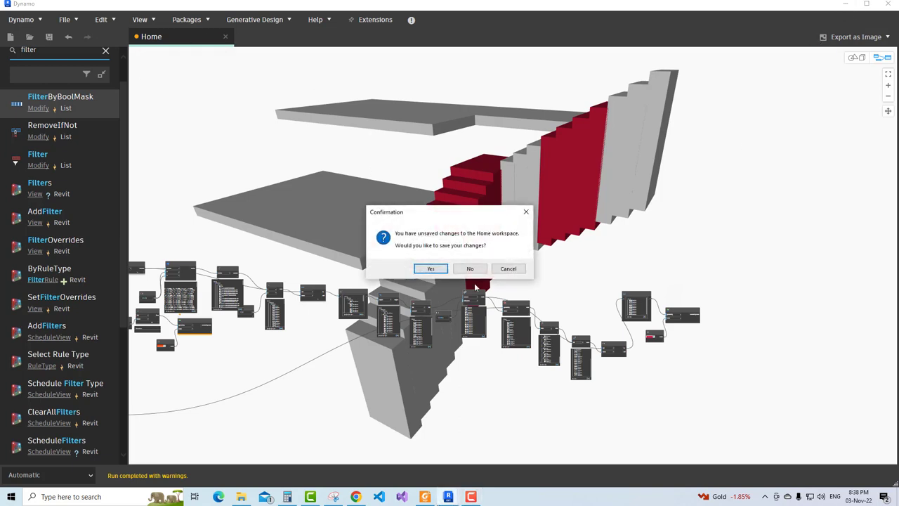
left_click(468, 268)
left_click(368, 146)
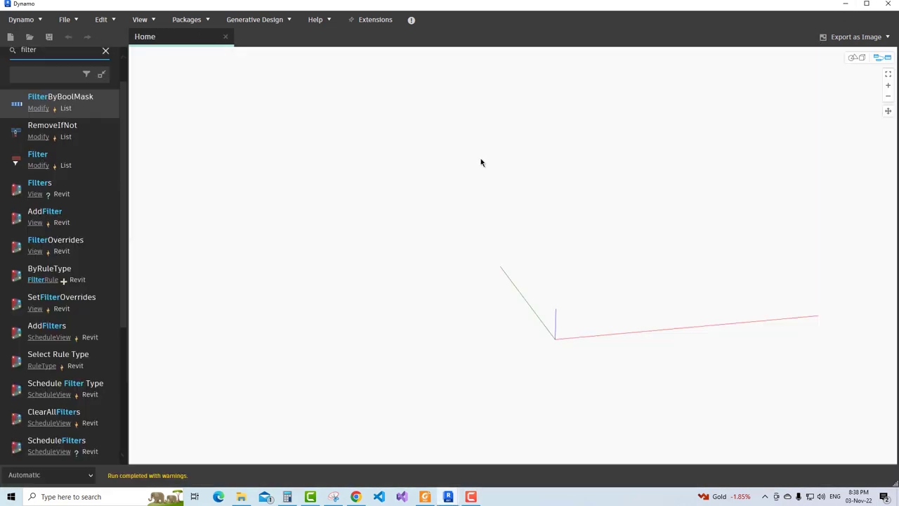
- Search the Library for 'select model' and place a Select Model Element node
left_click(102, 53)
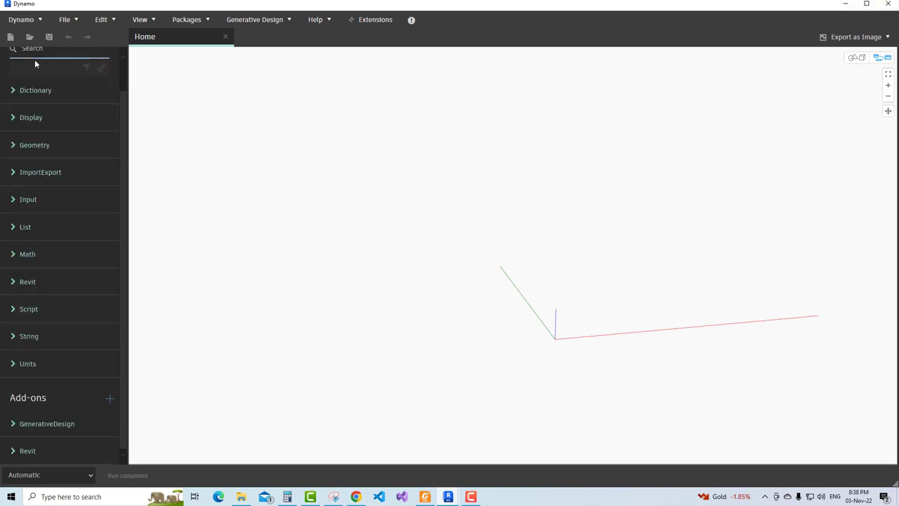
type("select model")
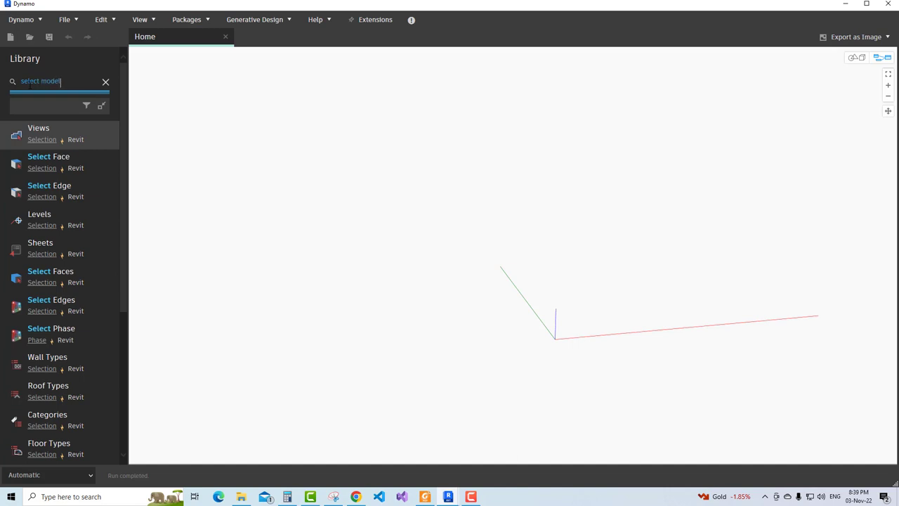
left_click(90, 139)
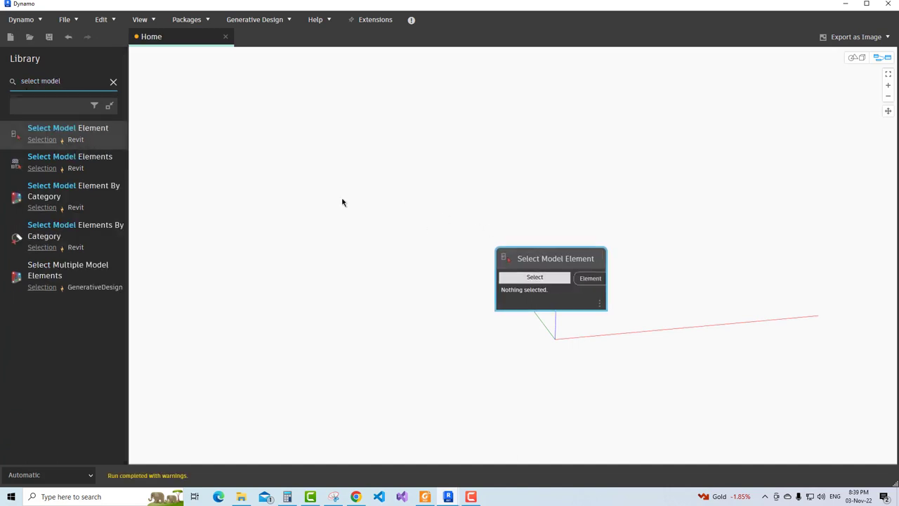
- Pick the stair (element 420638) in Revit for the Select Model Element node and tidy the canvas
left_click_drag(541, 277, 331, 217)
left_click(845, 4)
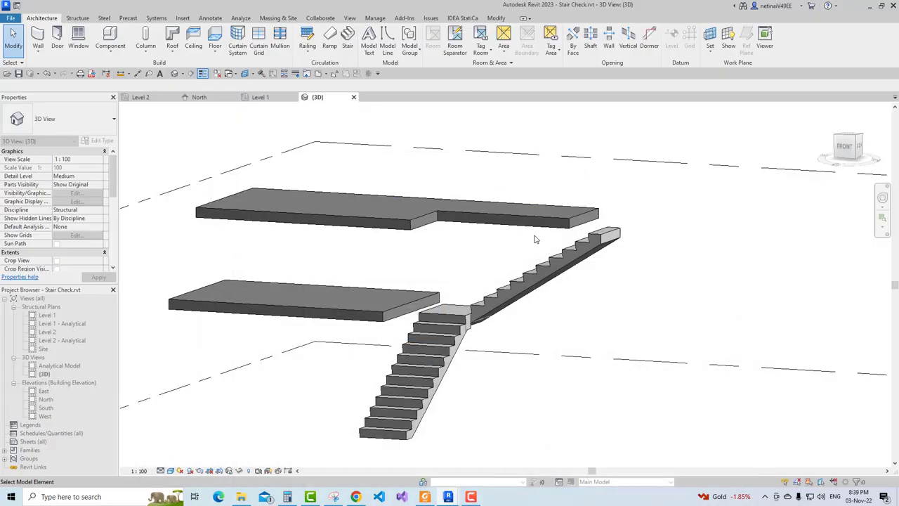
left_click(528, 261)
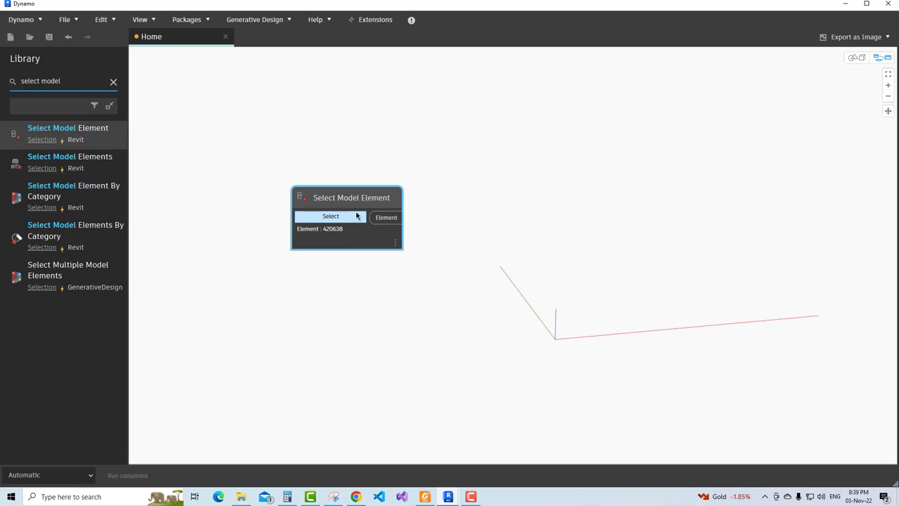
left_click_drag(345, 198, 336, 187)
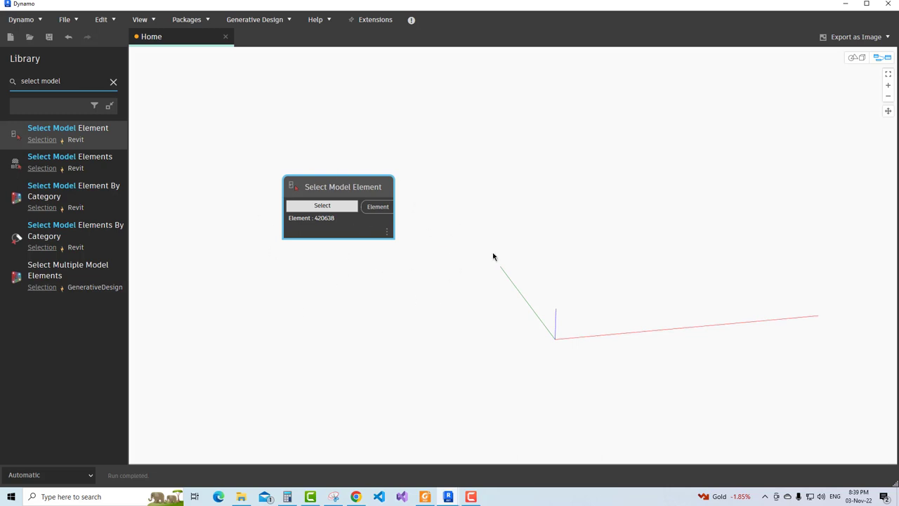
left_click(337, 141)
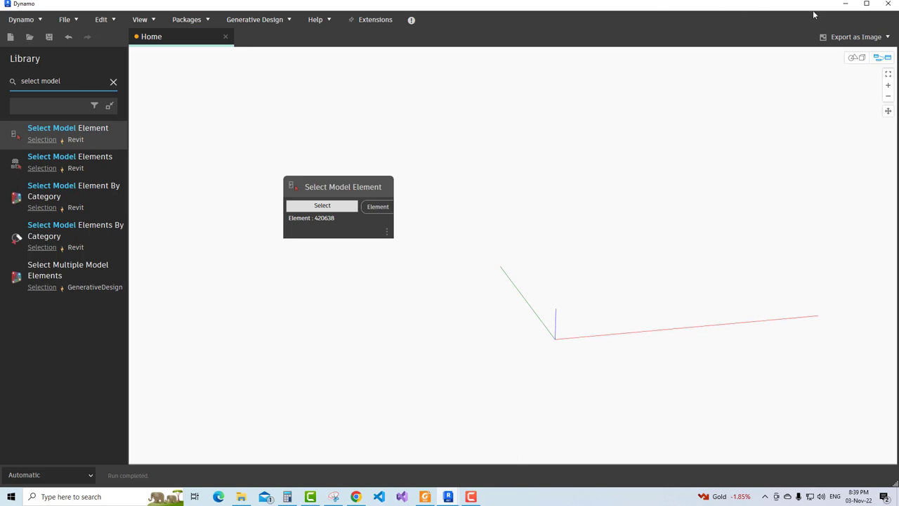
left_click(844, 4)
key("alt+Tab")
left_click(113, 83)
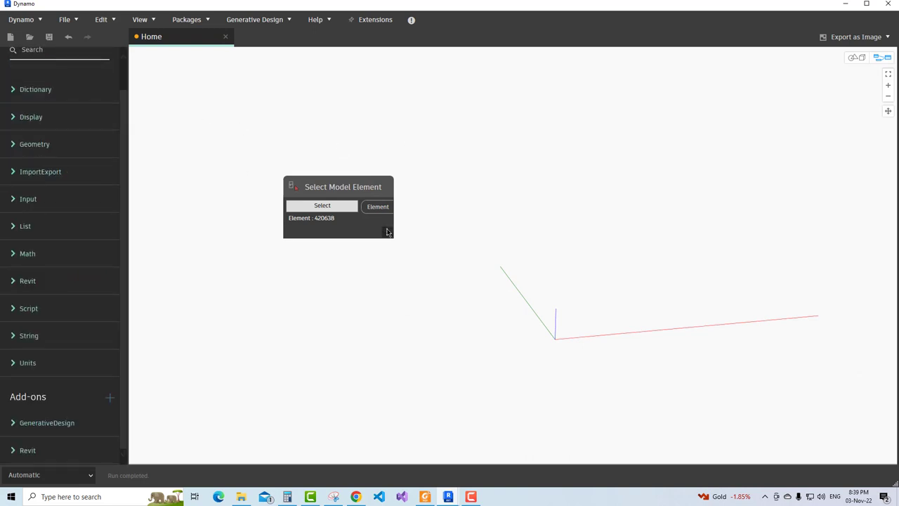
- Add an Element.Geometry node via canvas search and feed the selected stair into it
right_click(436, 153)
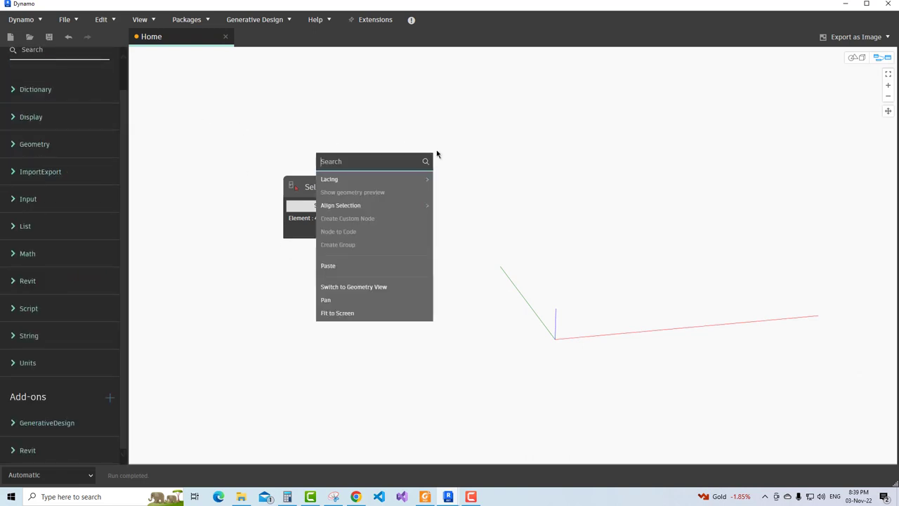
type("el")
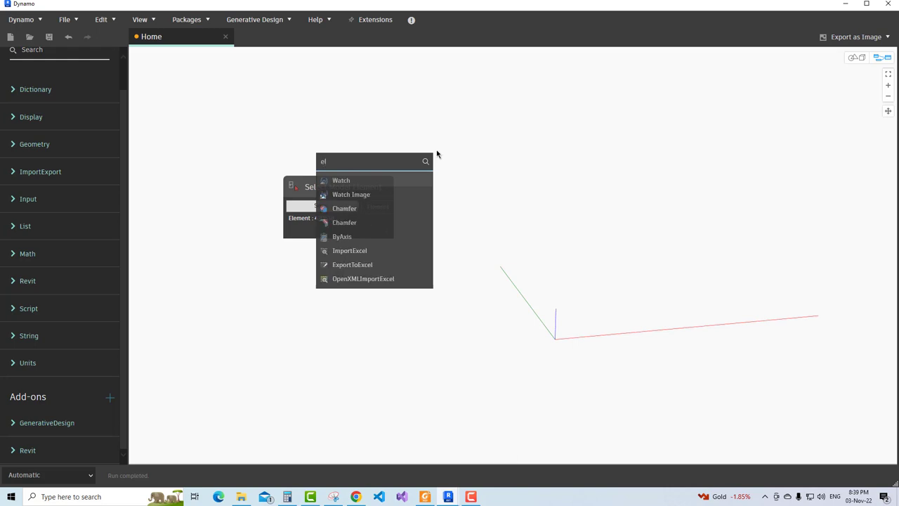
type("ement.geo")
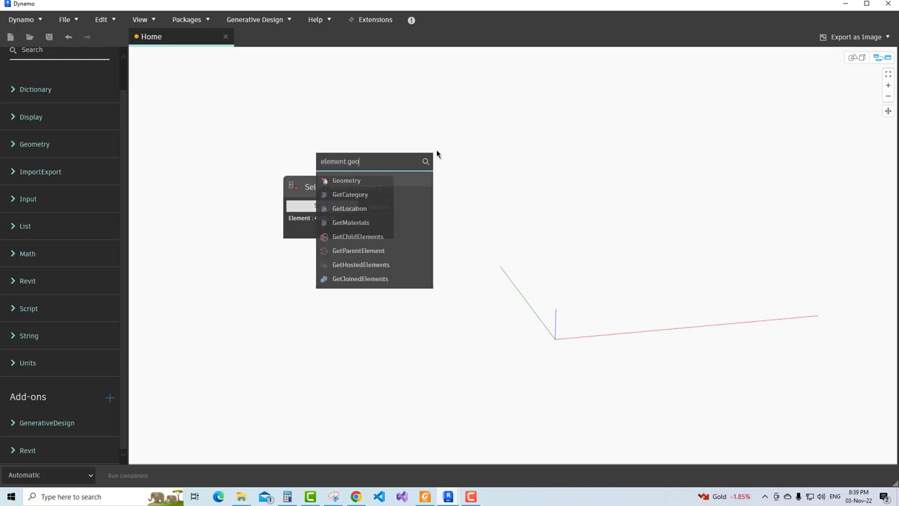
left_click(372, 180)
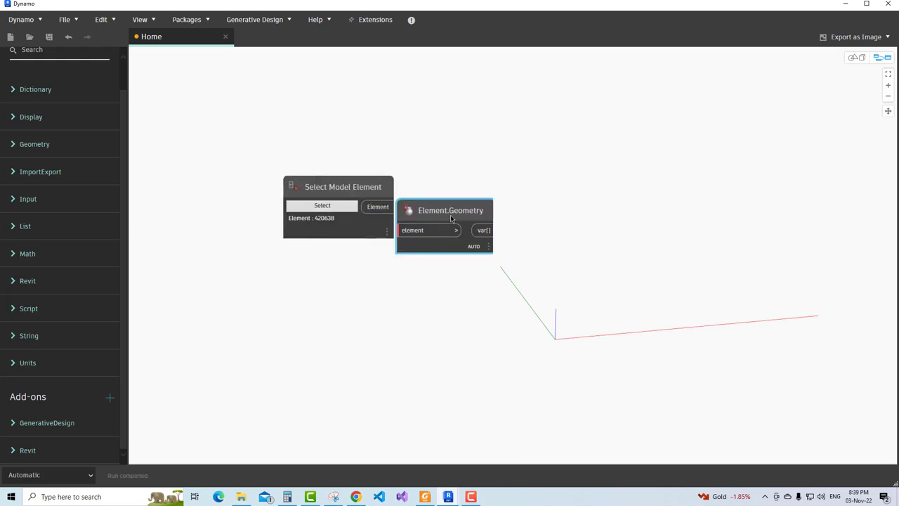
left_click(394, 209)
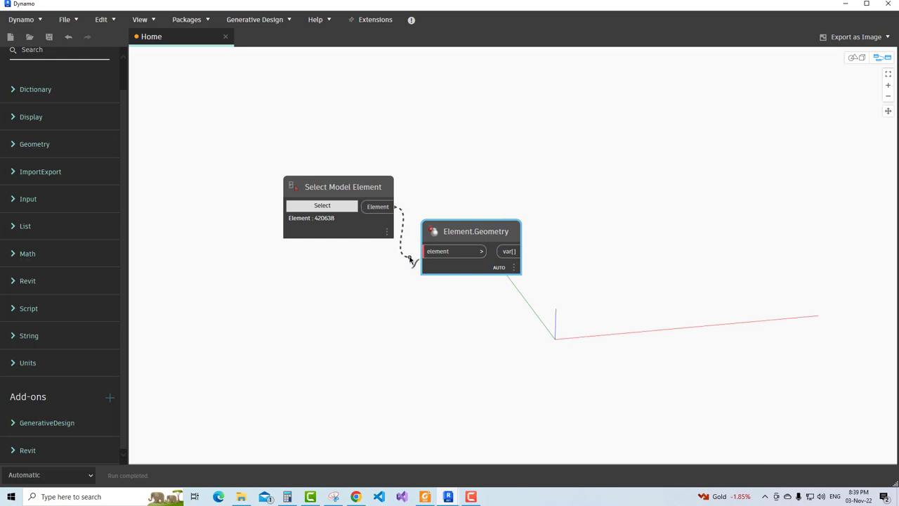
left_click(444, 253)
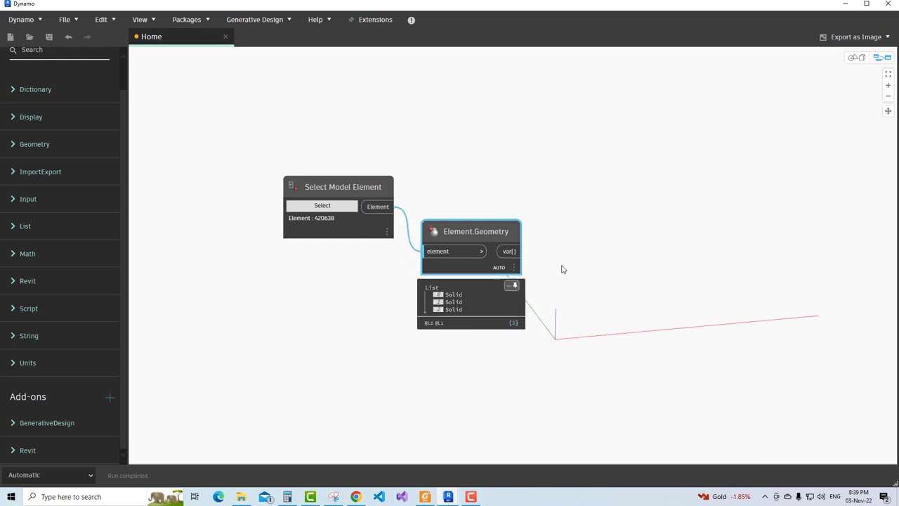
- Zoom to fit and orbit the stair's three solids in the 3D preview, then return to the graph
left_click(857, 58)
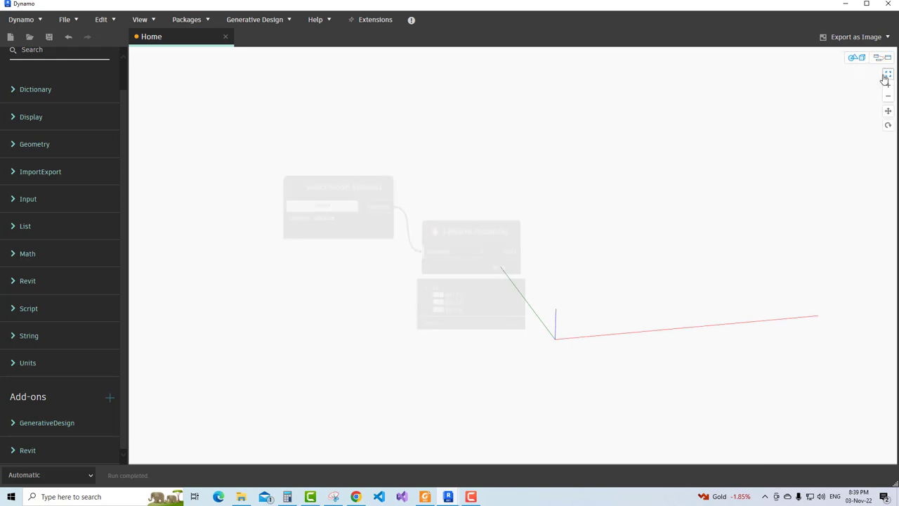
left_click(887, 74)
left_click(888, 125)
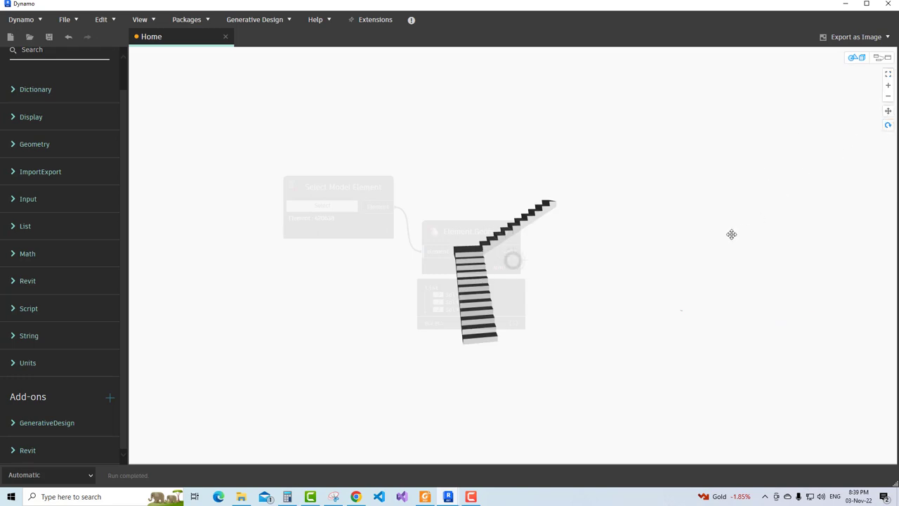
left_click_drag(731, 234, 536, 250)
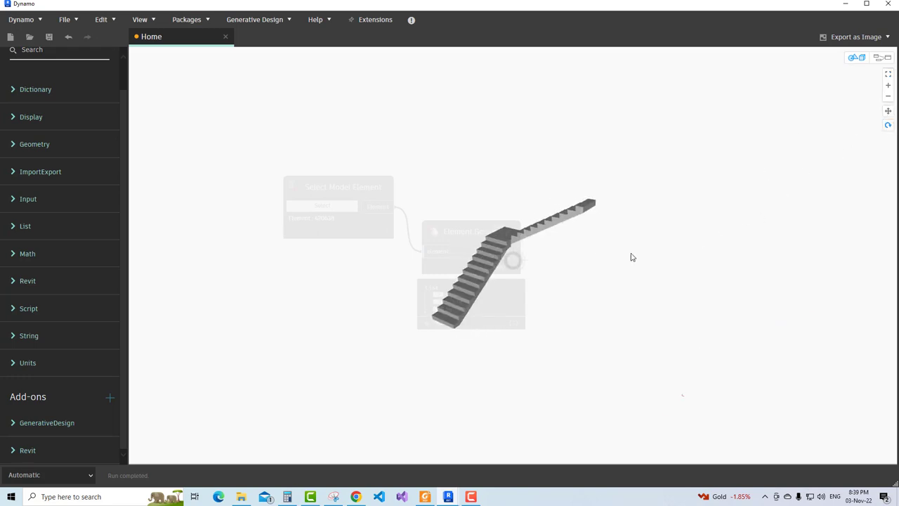
left_click(888, 58)
middle_click_drag(684, 267, 457, 202)
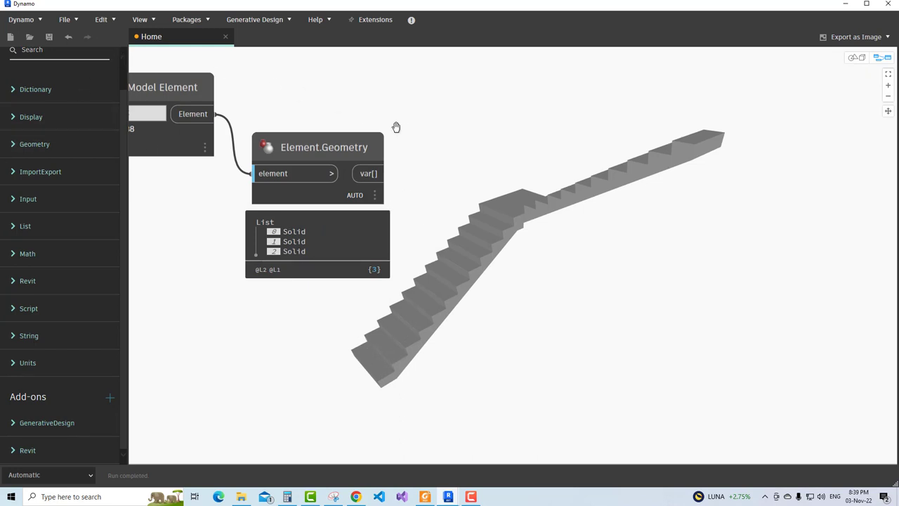
right_click(361, 95)
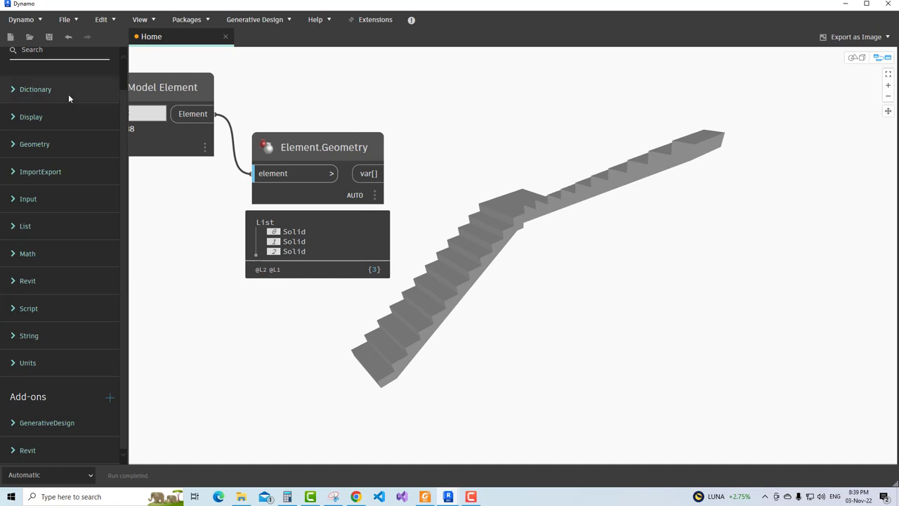
scroll(42, 76, "up", 1)
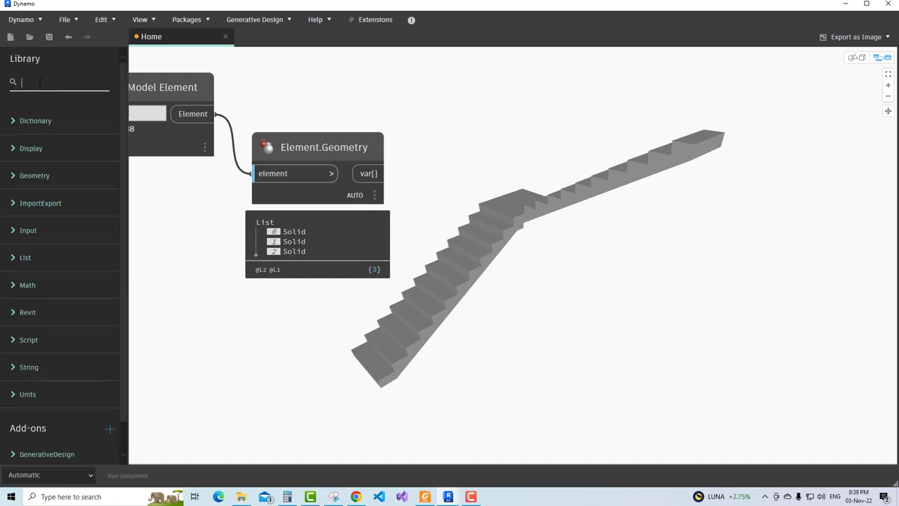
- Search the Library for 'topo' and place a Topology.Faces node
left_click(40, 82)
type("topo")
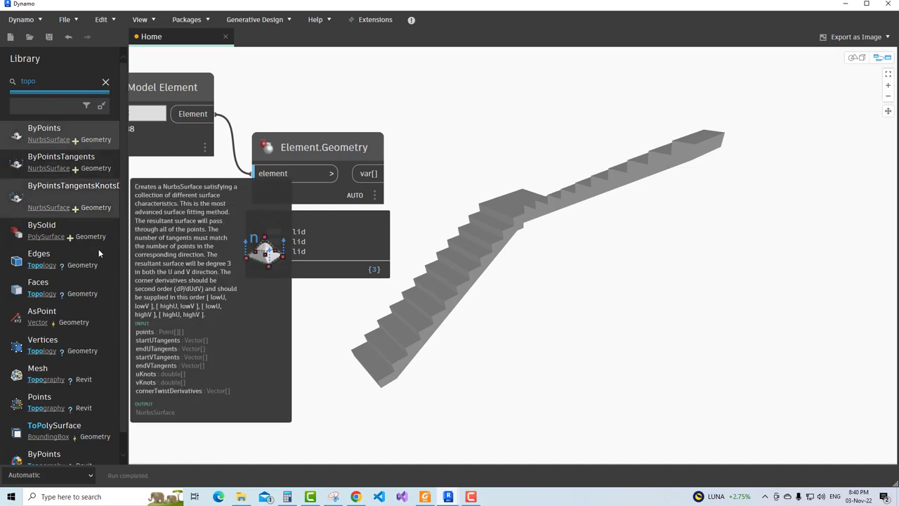
mouse_move(63, 287)
left_click(90, 291)
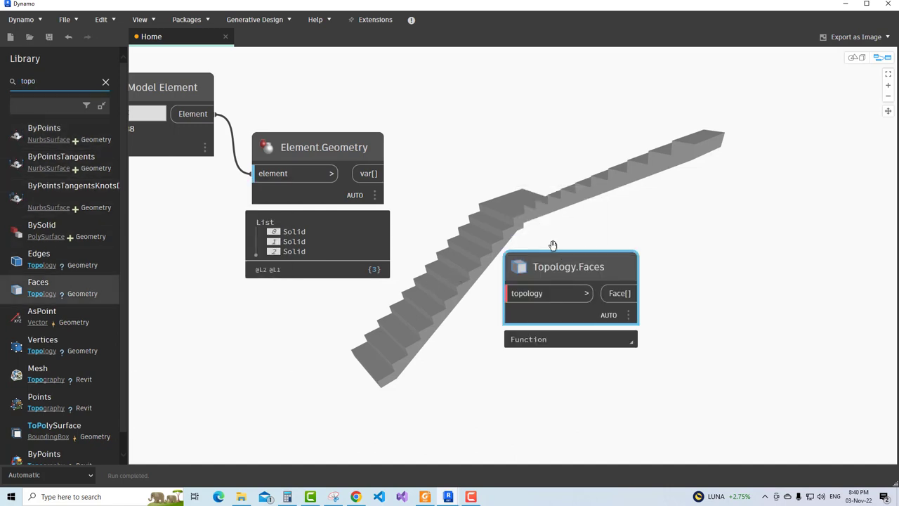
left_click(348, 151)
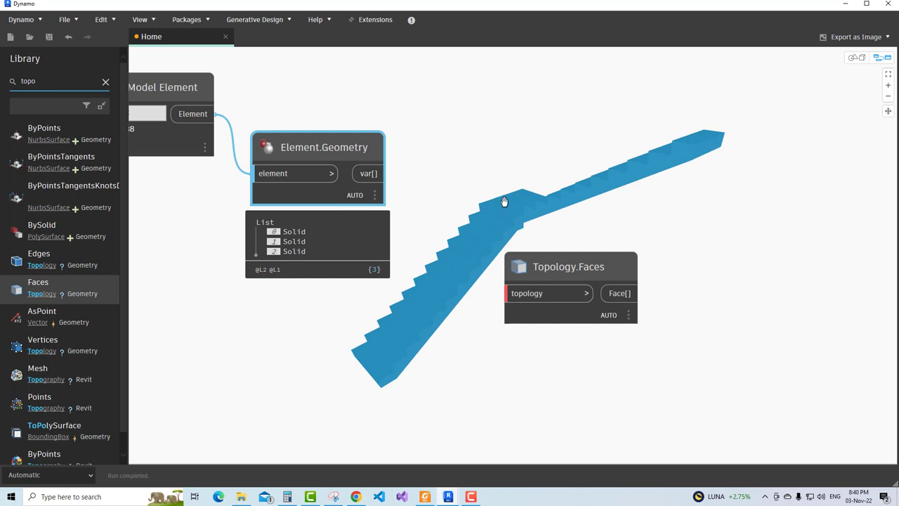
left_click(559, 258)
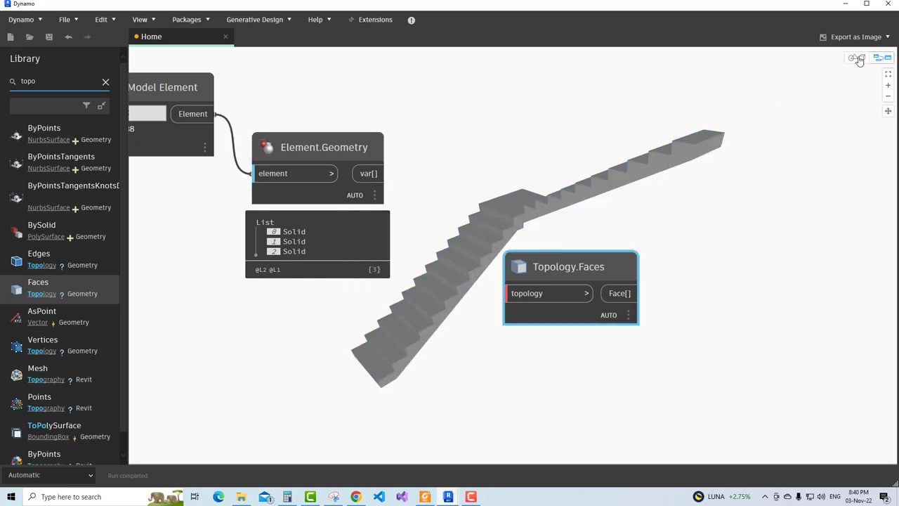
left_click(882, 57)
left_click(856, 58)
left_click(104, 83)
left_click(440, 132)
- Wire Element.Geometry's solids into Topology.Faces and inspect the resulting list of 105 faces
left_click_drag(541, 259, 463, 192)
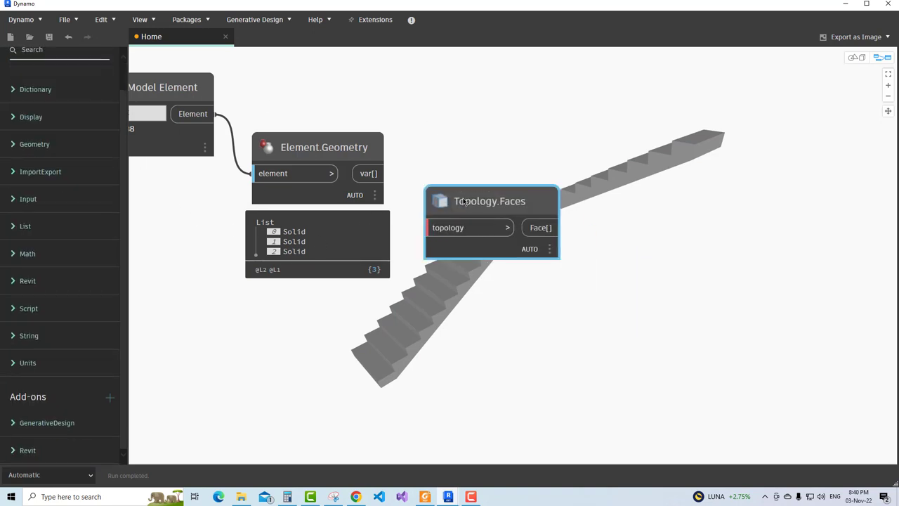
left_click_drag(386, 174, 428, 227)
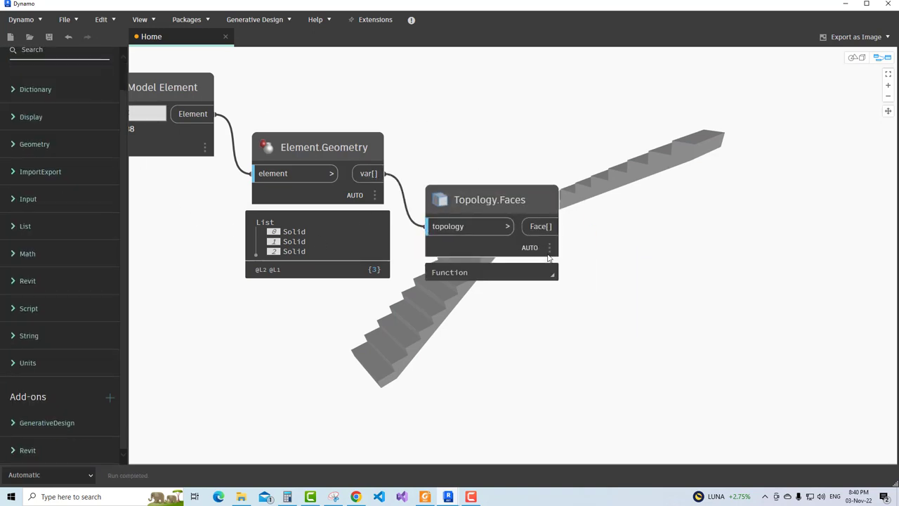
left_click(491, 204)
middle_click_drag(607, 286, 502, 222)
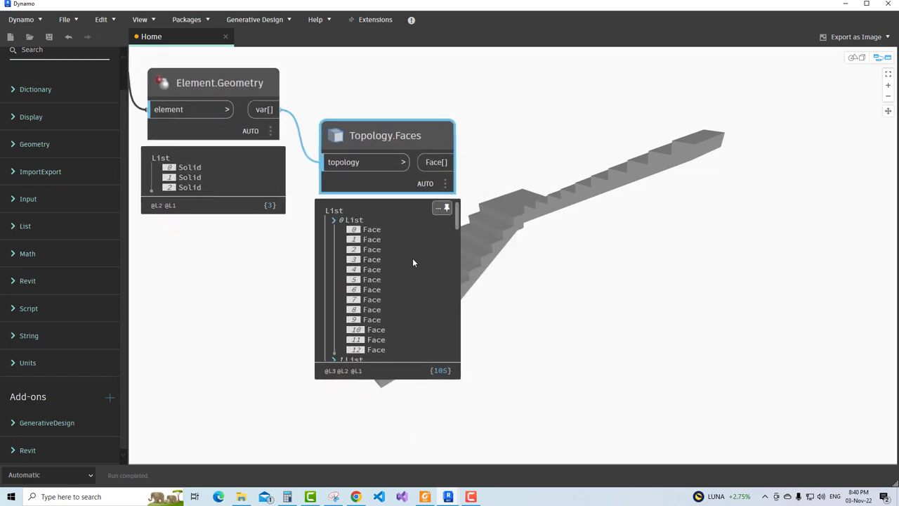
scroll(400, 257, "down", 2)
scroll(395, 250, "up", 2)
scroll(373, 269, "down", 2)
scroll(375, 264, "down", 1)
scroll(391, 254, "up", 2)
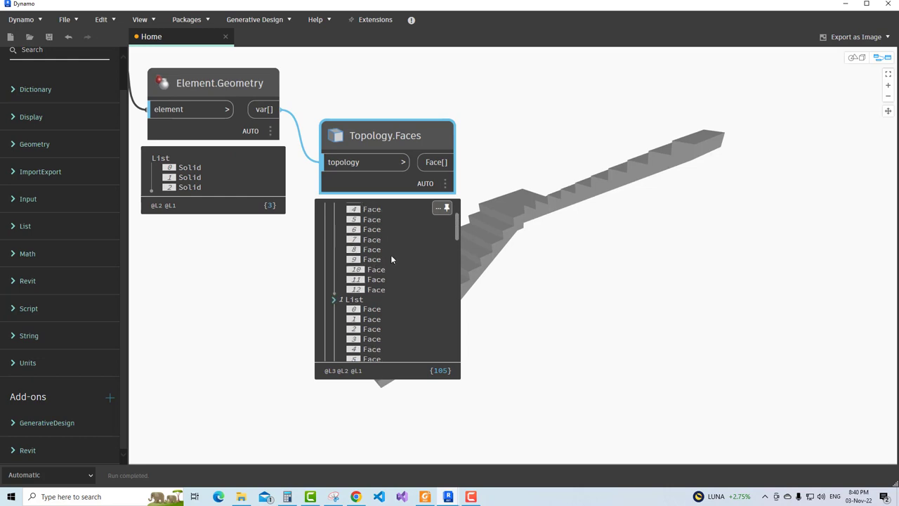
scroll(390, 253, "up", 1)
left_click(503, 314)
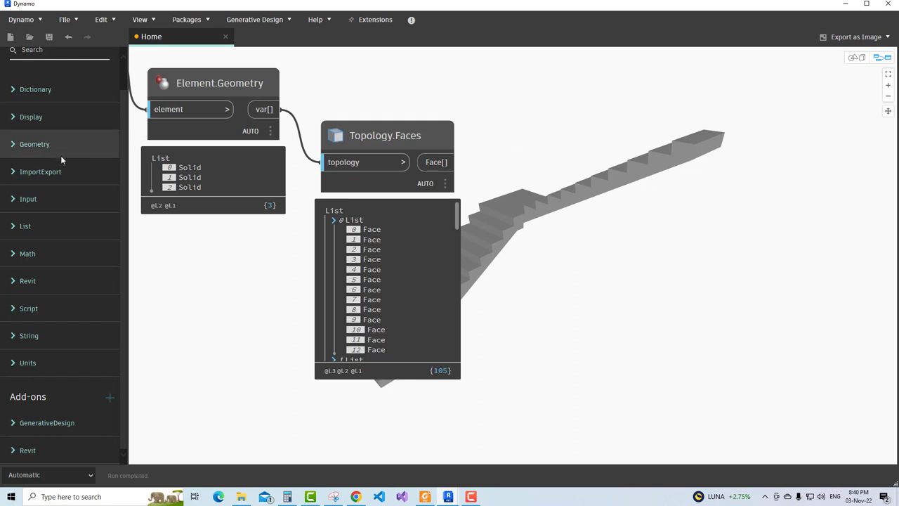
- Search the Library for 'face' nodes
scroll(60, 155, "up", 1)
left_click(44, 81)
type("face")
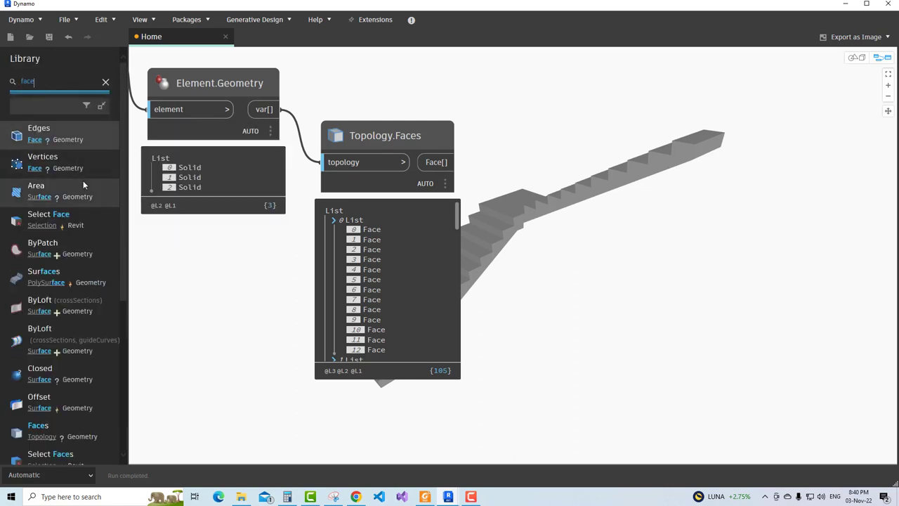
scroll(79, 190, "down", 3)
- Browse Library Geometry > Abstract > Face and place a Face.SurfaceGeometry node
scroll(80, 194, "down", 3)
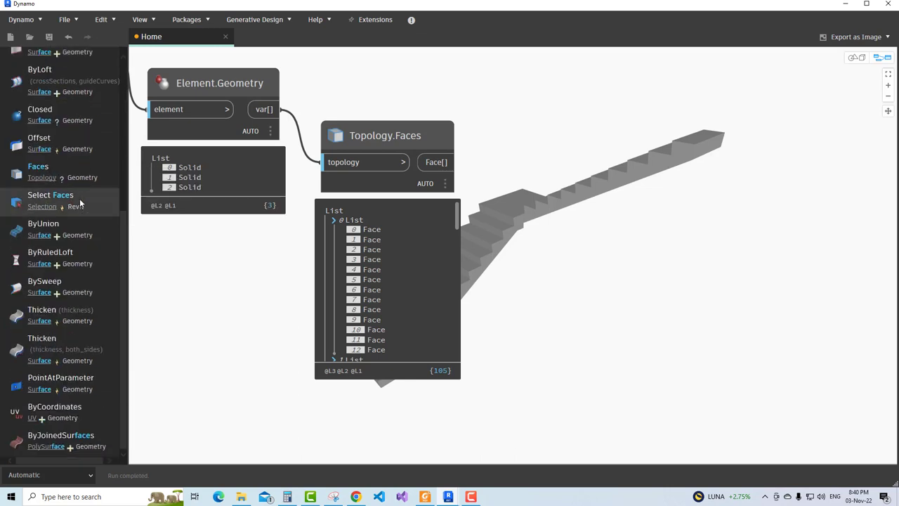
scroll(79, 199, "up", 6)
left_click(106, 82)
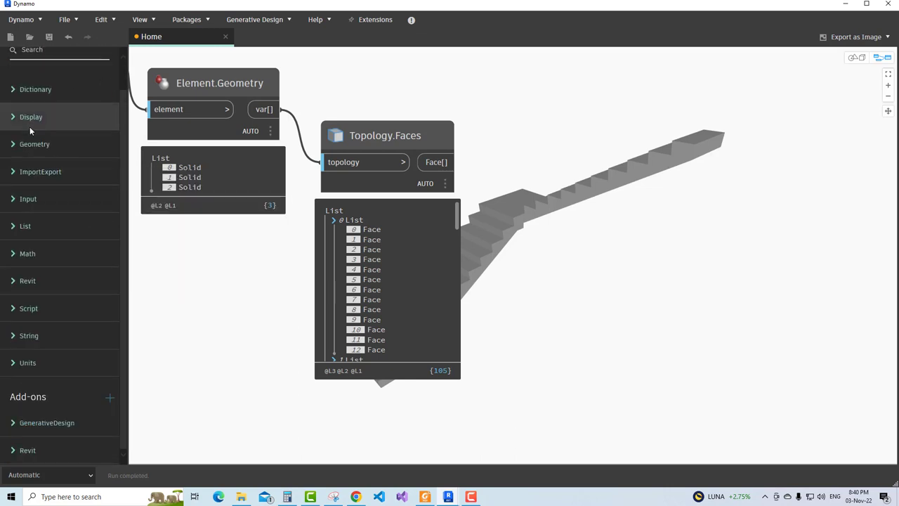
left_click(17, 144)
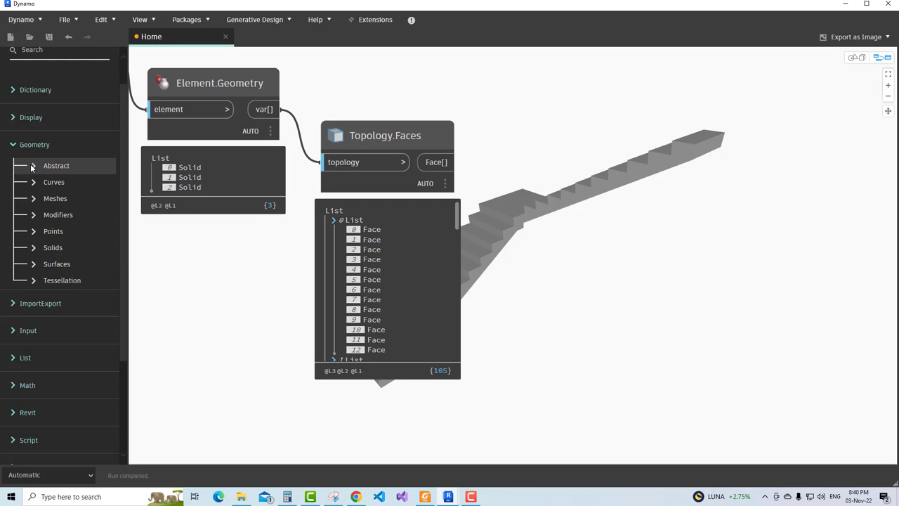
left_click(31, 166)
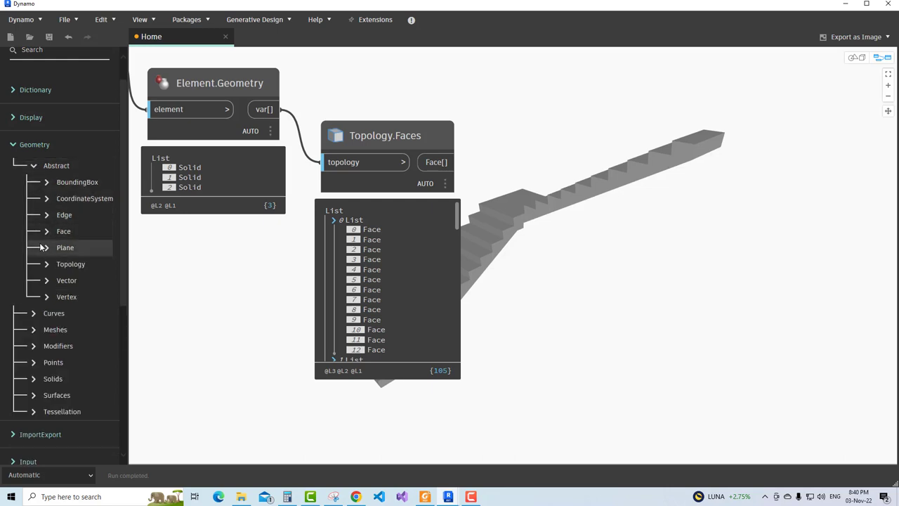
left_click(46, 264)
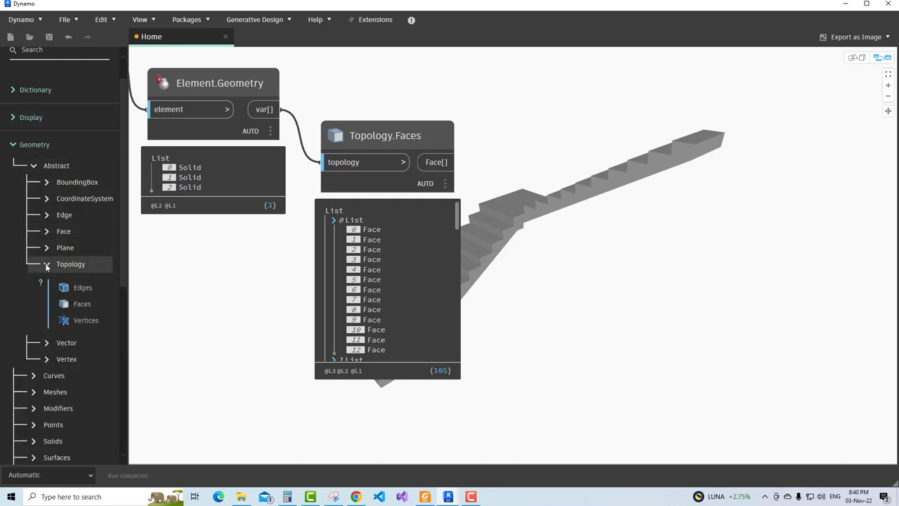
left_click(47, 232)
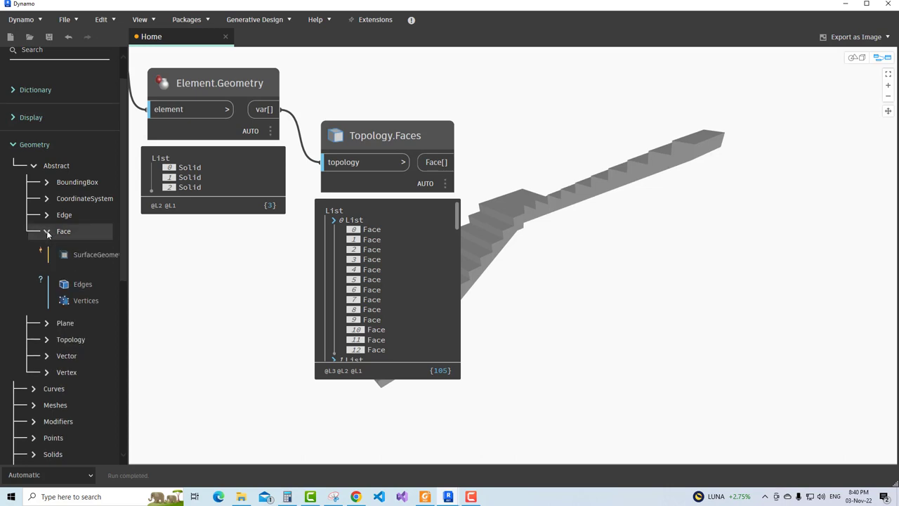
left_click(96, 254)
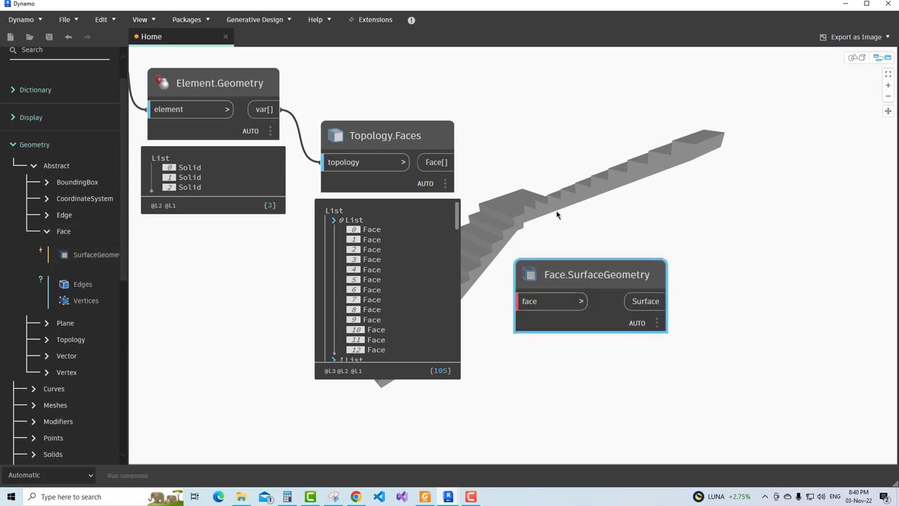
- Position Face.SurfaceGeometry and wire Topology.Faces into it, showing the 105 surfaces
left_click_drag(566, 290, 555, 180)
middle_click_drag(555, 180, 443, 187)
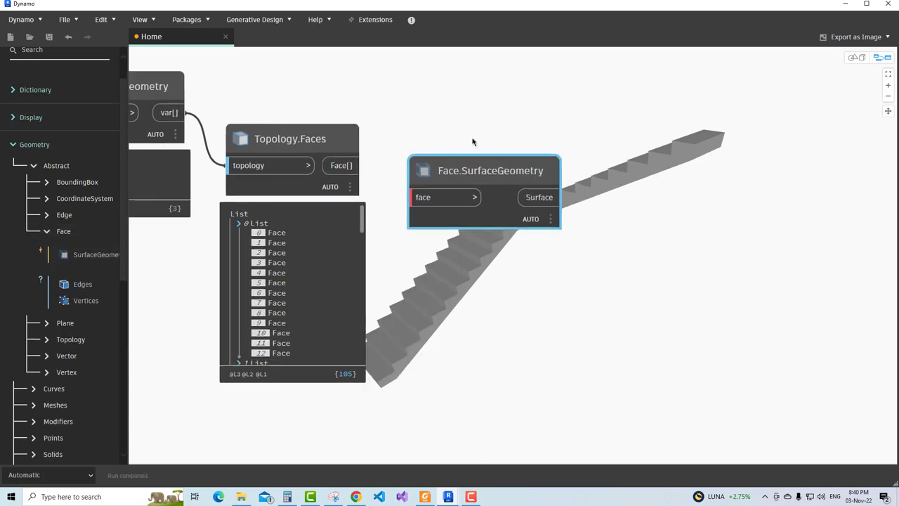
left_click(392, 205)
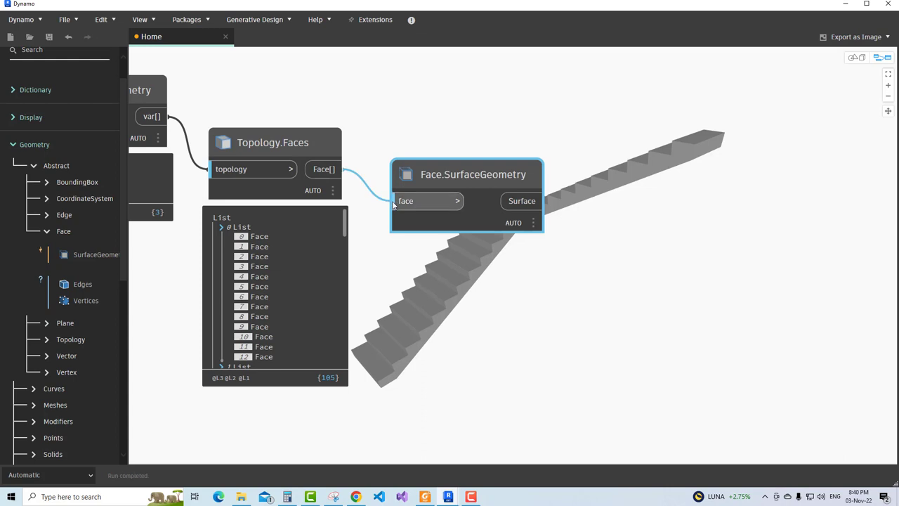
left_click(531, 247)
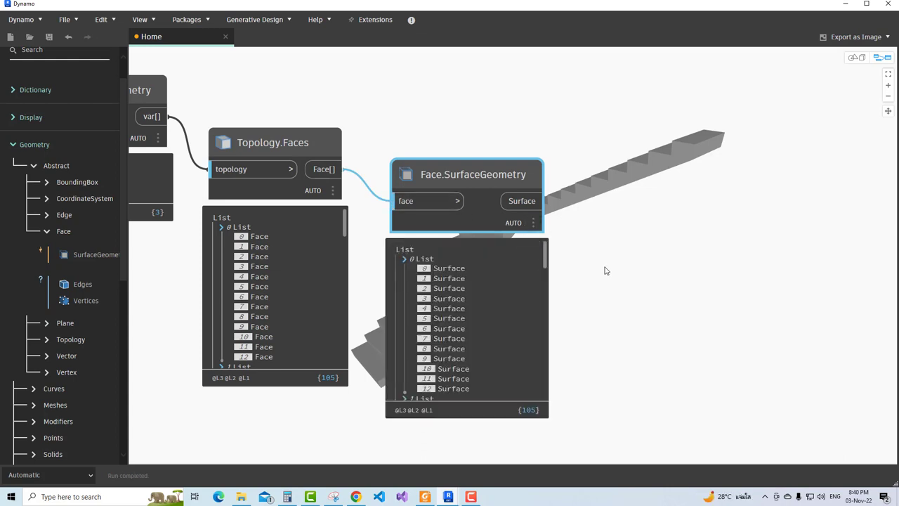
scroll(606, 271, "down", 3)
scroll(400, 165, "up", 2)
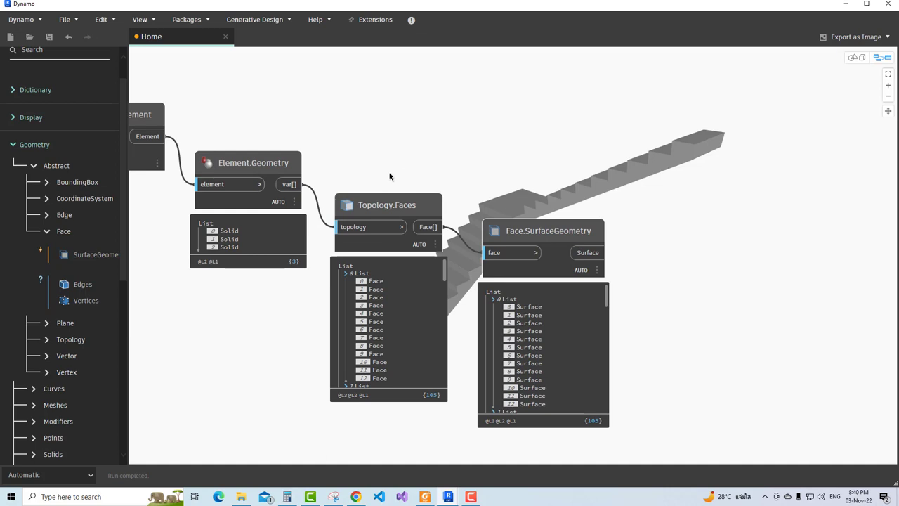
right_click(301, 206)
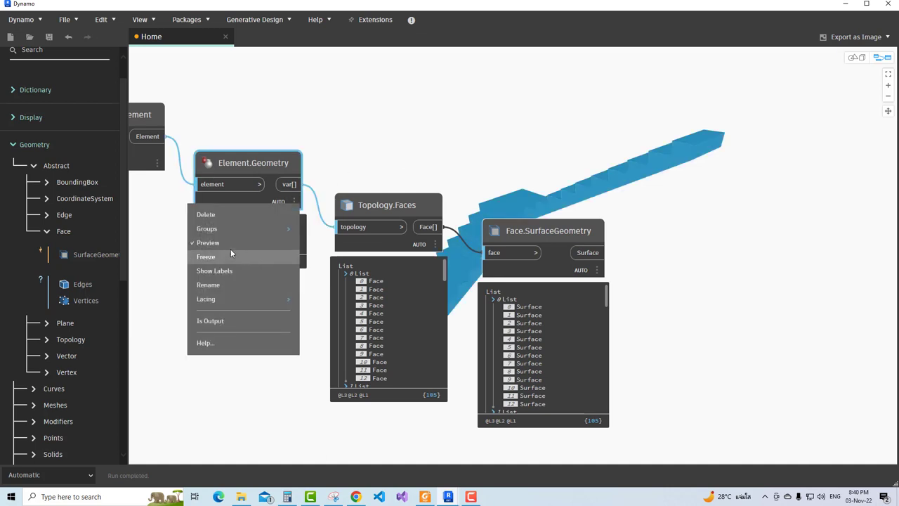
- Dismiss the Element.Geometry menu and pan the graph toward Face.SurfaceGeometry
left_click(520, 165)
middle_click_drag(610, 158, 337, 105)
scroll(369, 226, "up", 2)
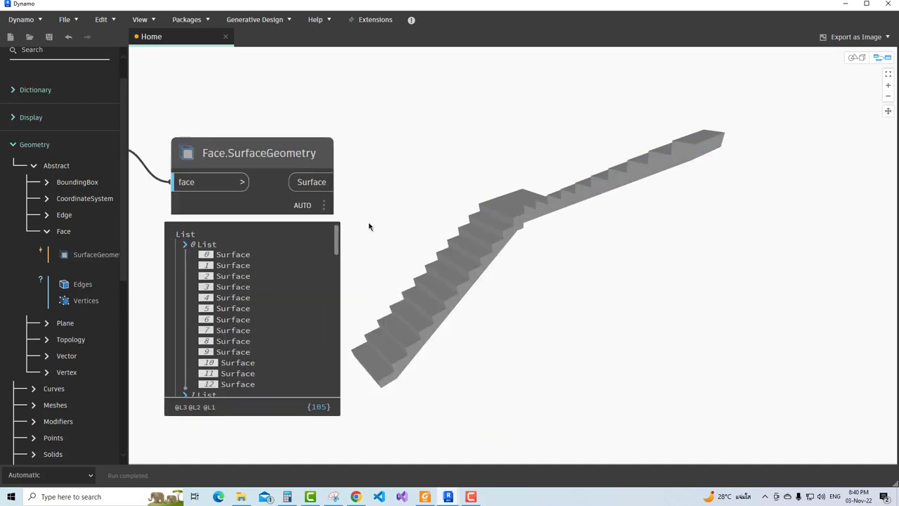
left_click_drag(276, 158, 287, 141)
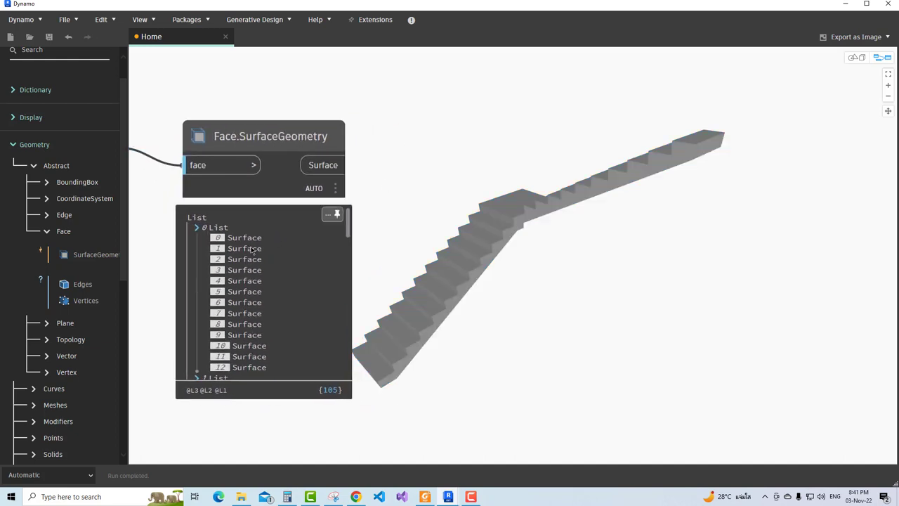
scroll(254, 257, "down", 3)
scroll(254, 256, "up", 3)
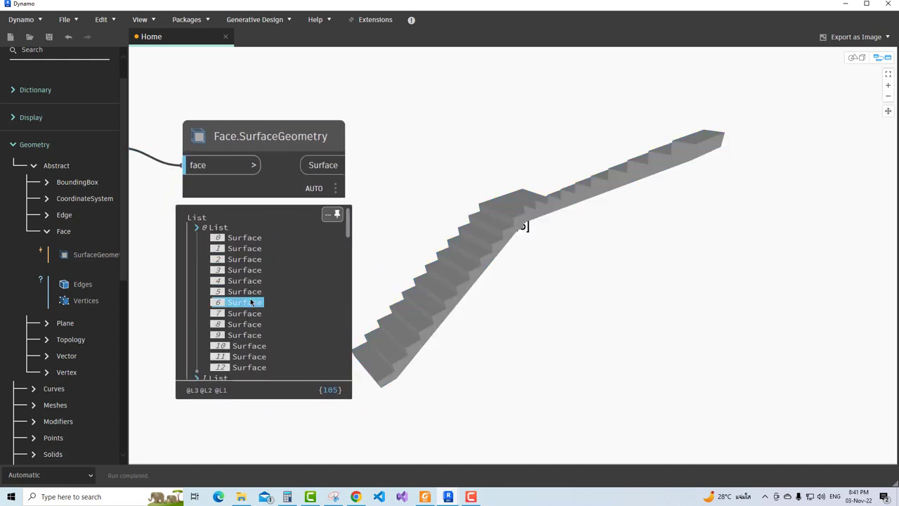
scroll(406, 219, "down", 2)
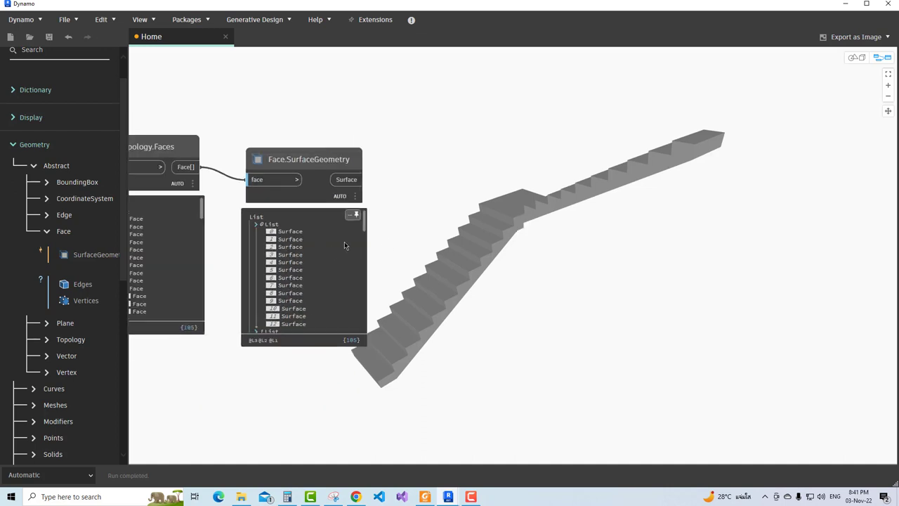
middle_click_drag(425, 258, 394, 295)
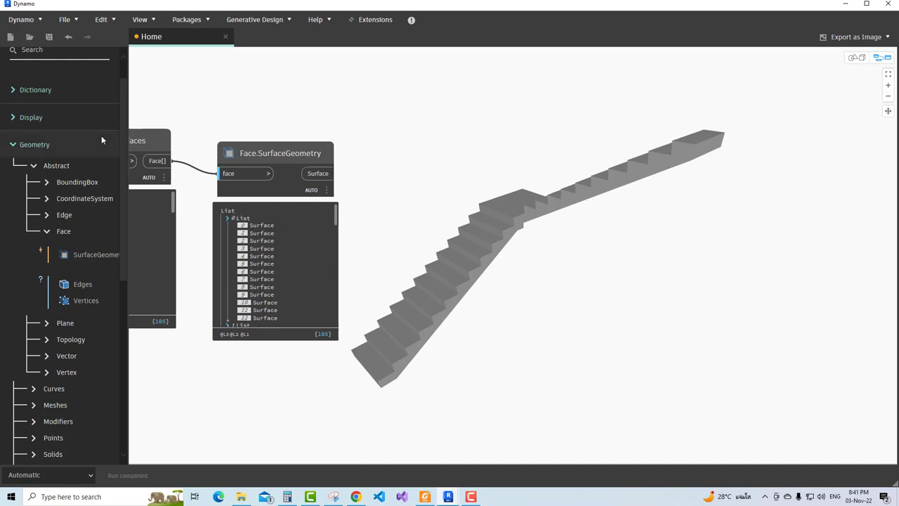
scroll(66, 64, "up", 1)
- Search 'surface', then browse Geometry > Surfaces > Surface to find NormalAtParameter
left_click(57, 82)
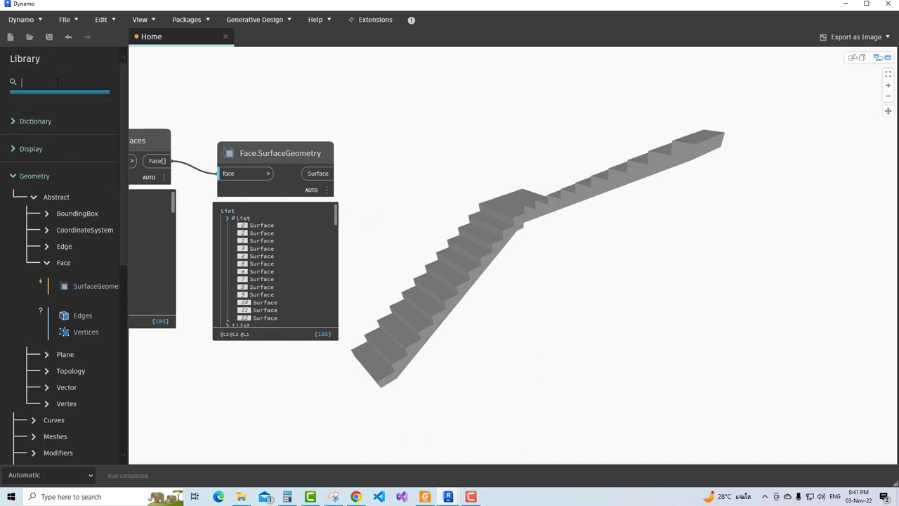
type("surface")
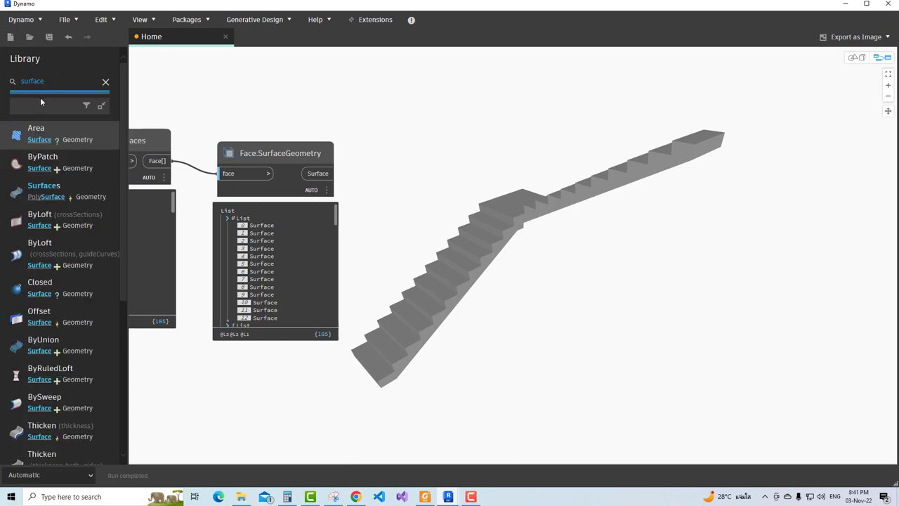
scroll(70, 211, "down", 3)
scroll(73, 221, "down", 4)
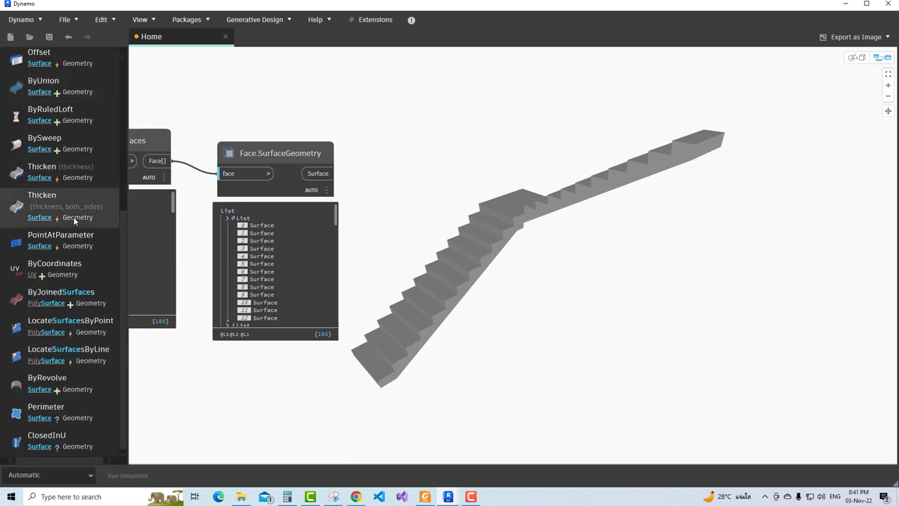
scroll(114, 108, "up", 8)
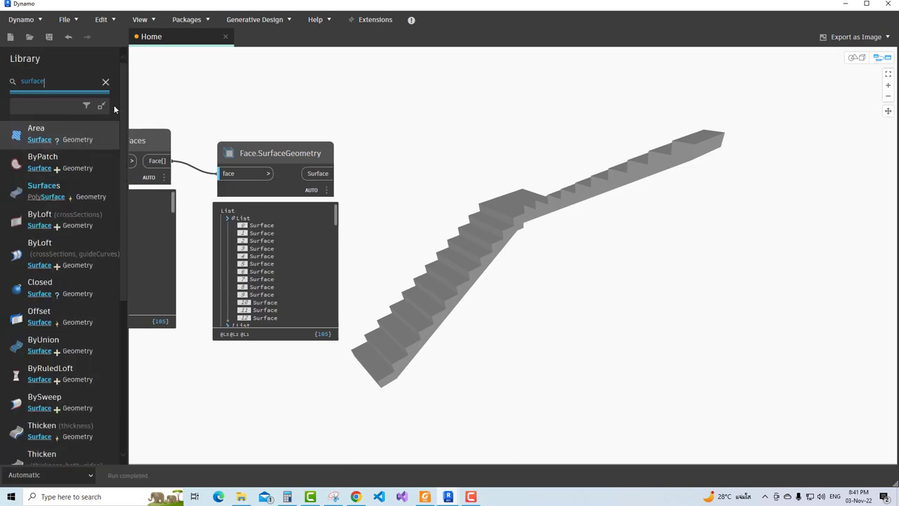
left_click(106, 83)
left_click(22, 148)
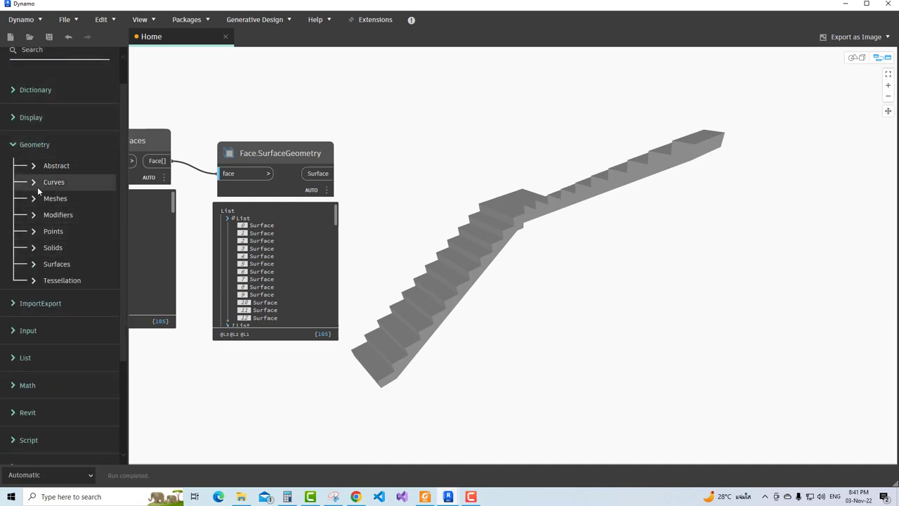
left_click(35, 262)
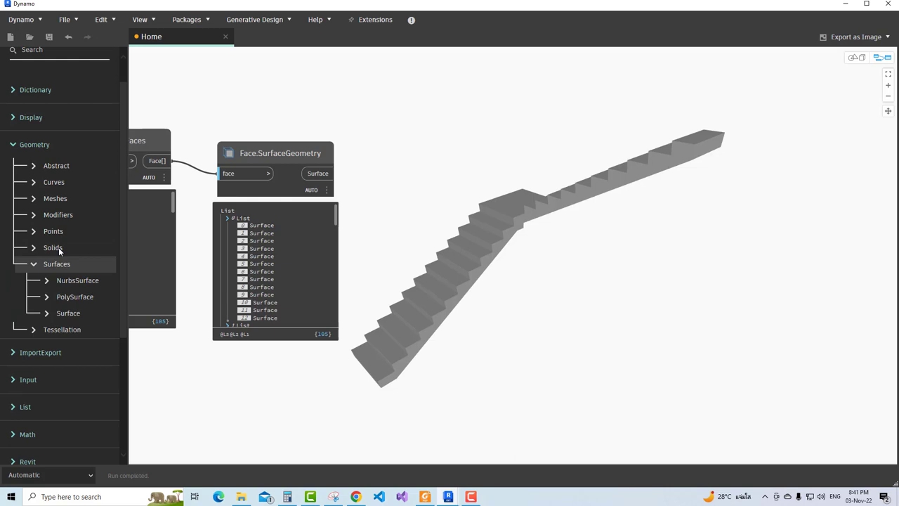
left_click(59, 313)
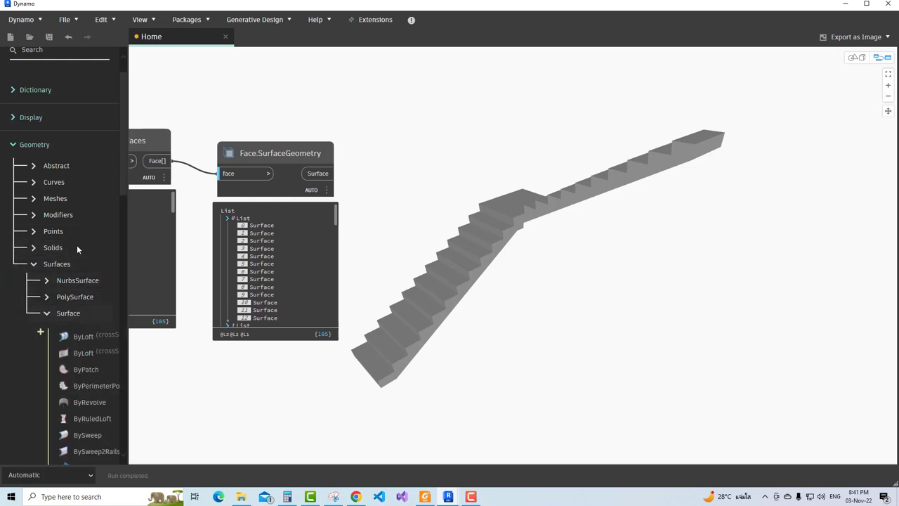
scroll(85, 237, "down", 3)
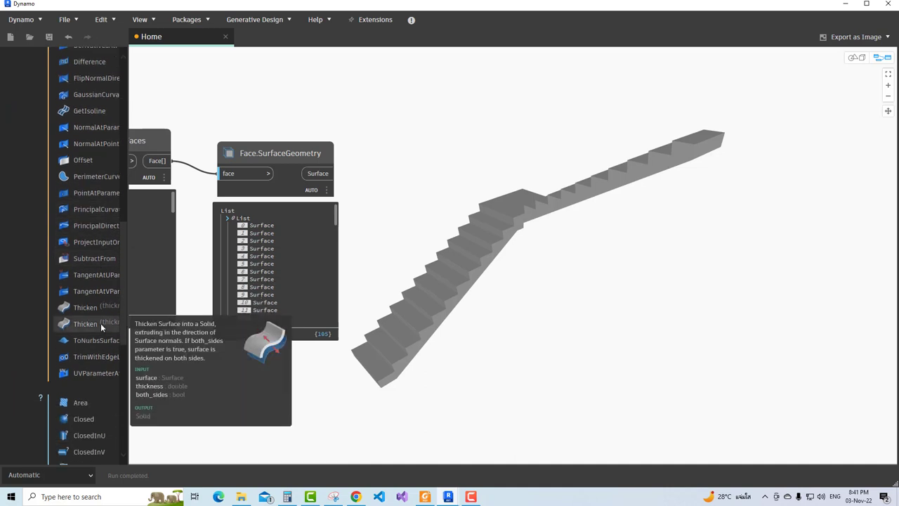
scroll(101, 323, "down", 3)
scroll(99, 324, "up", 3)
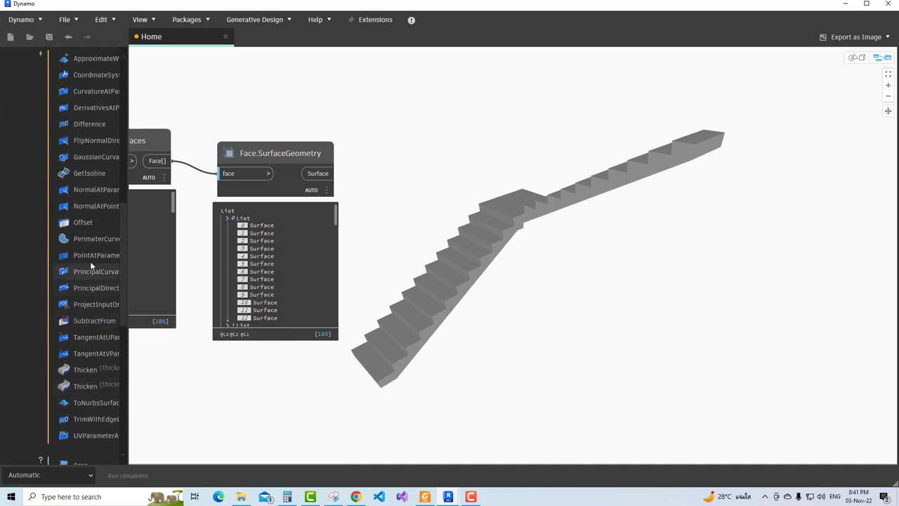
- Place a Surface.NormalAtParameter node next to the surface nodes
left_click(96, 189)
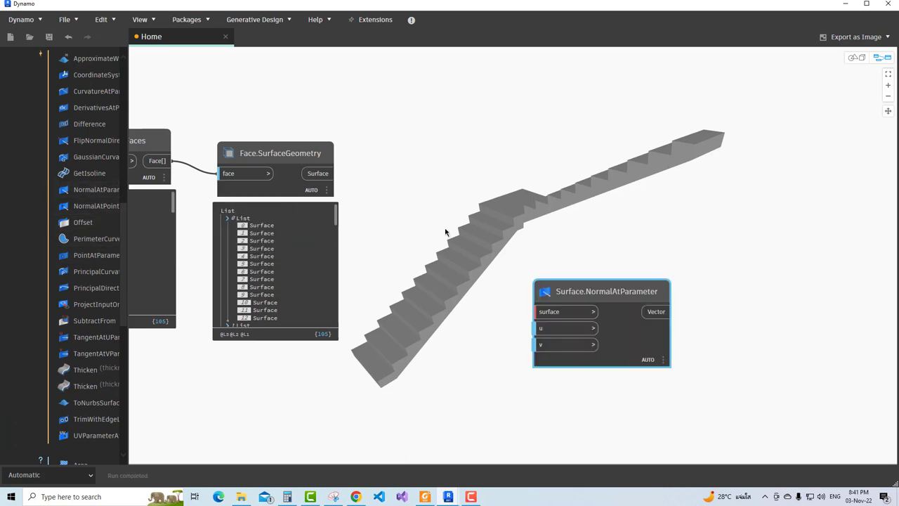
scroll(530, 286, "up", 1)
left_click_drag(580, 288, 455, 167)
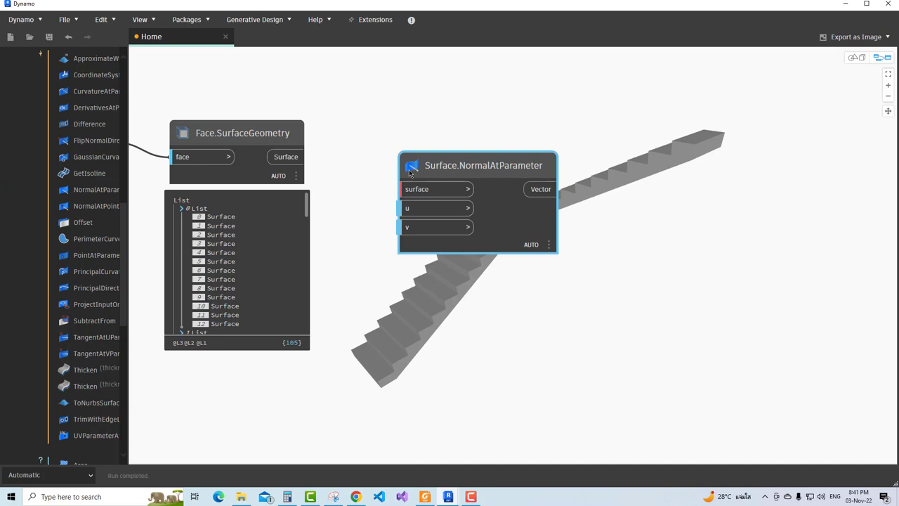
mouse_move(441, 167)
left_mouse_down()
mouse_move(448, 152)
mouse_move(437, 157)
left_mouse_up()
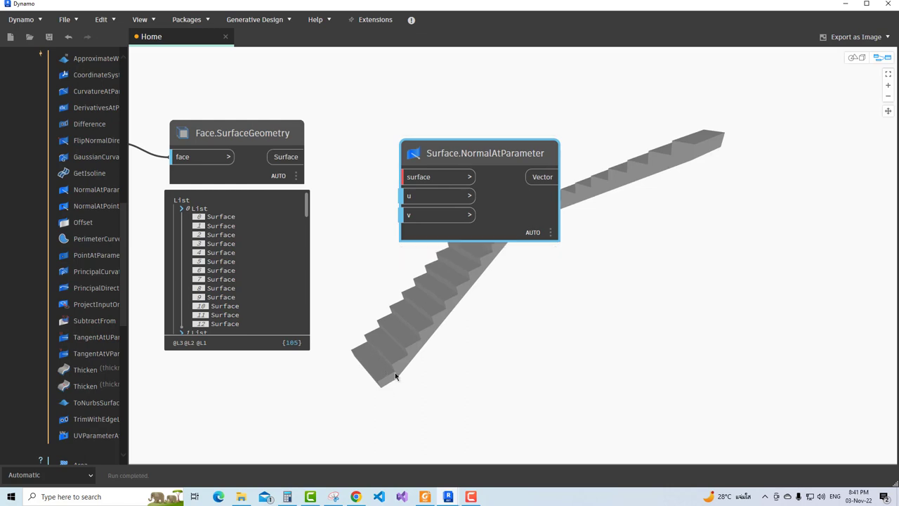
- Create a Code Block with 0.5 and wire it into both the u and v inputs
double_click(356, 191)
type("0.5;")
left_click(395, 204)
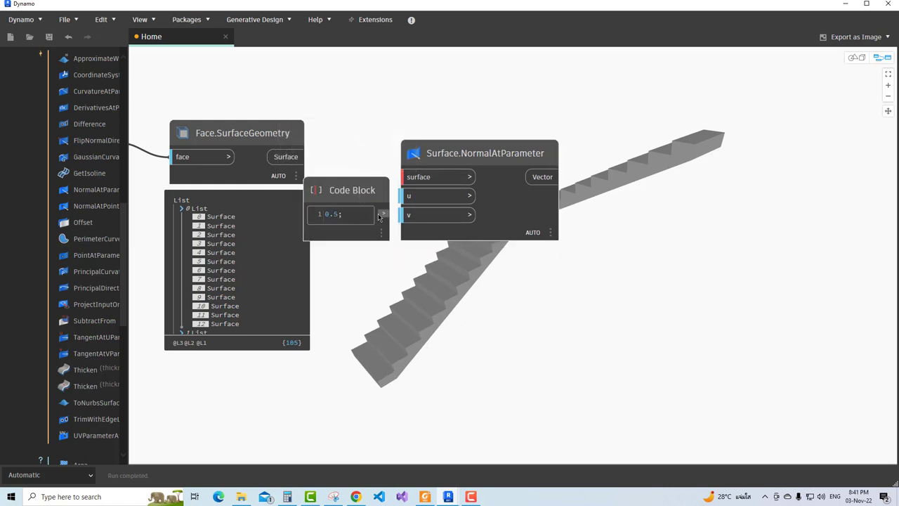
mouse_move(384, 214)
left_mouse_down()
mouse_move(407, 196)
mouse_move(407, 214)
left_mouse_up()
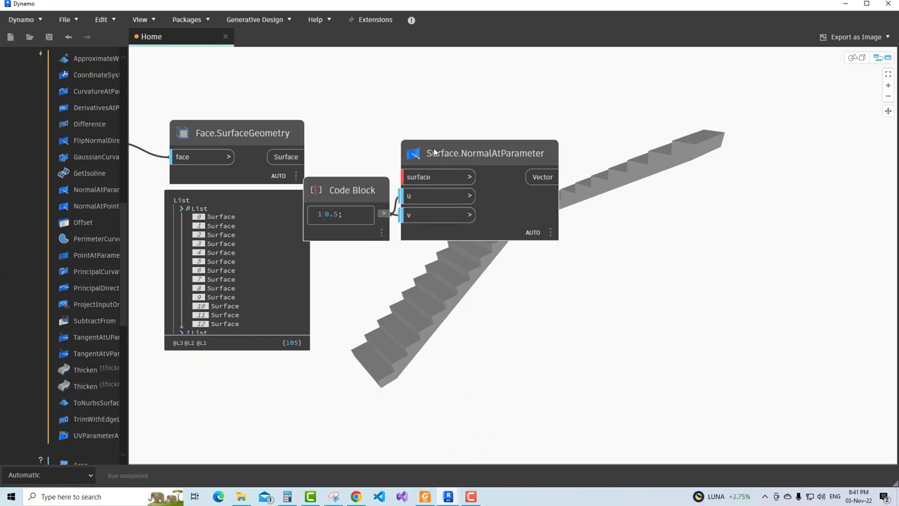
left_click_drag(398, 161, 453, 174)
left_click_drag(358, 191, 386, 212)
- Connect Face.SurfaceGeometry's surfaces to the normal node and expand its 105 Vectors
left_click_drag(286, 157, 465, 193)
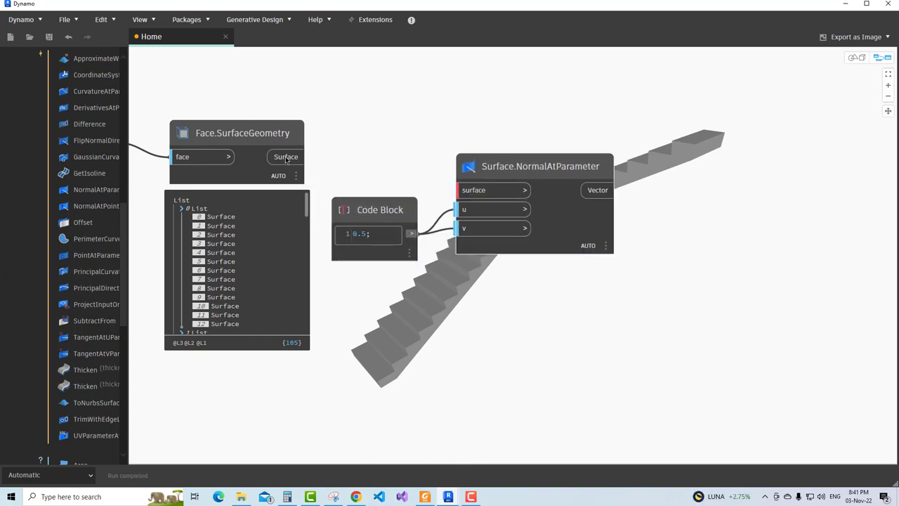
middle_click_drag(627, 315, 519, 249)
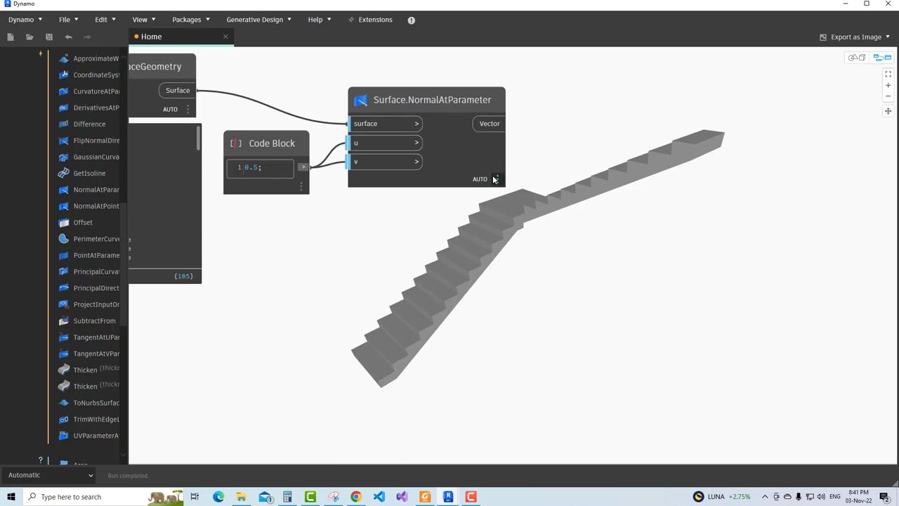
left_click(477, 302)
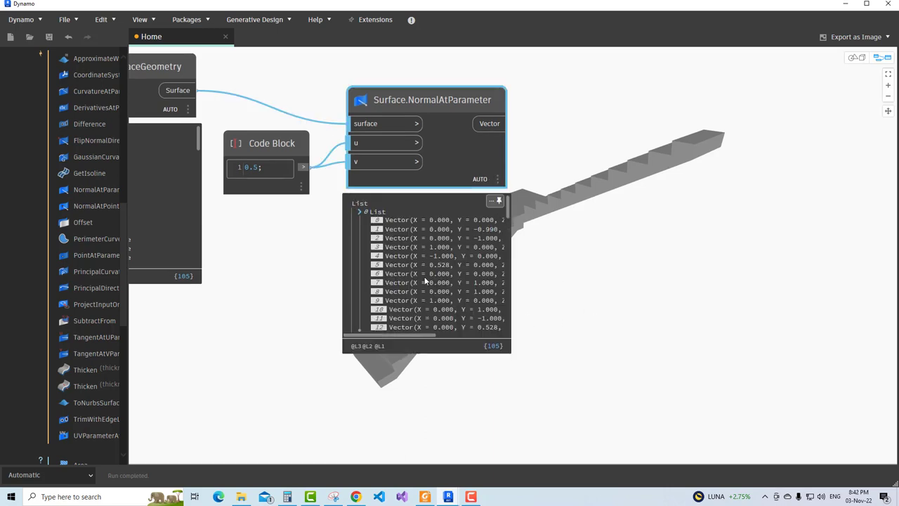
left_click(409, 334)
left_click_drag(406, 334, 455, 335)
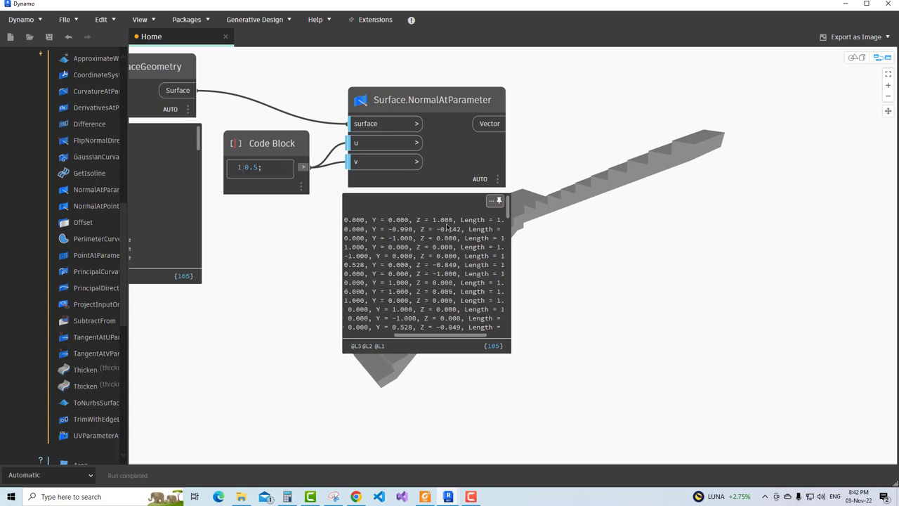
middle_click_drag(567, 261, 420, 269)
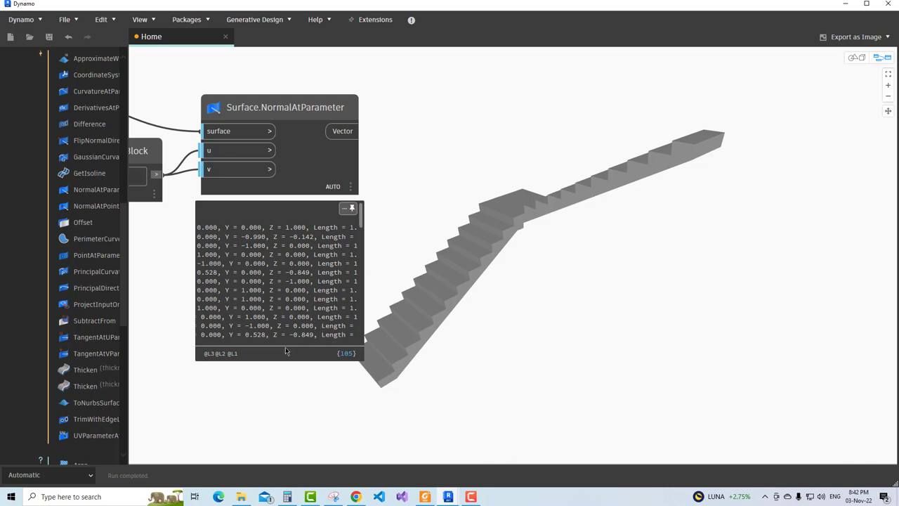
mouse_move(290, 342)
left_mouse_down()
mouse_move(256, 341)
mouse_move(291, 338)
left_mouse_up()
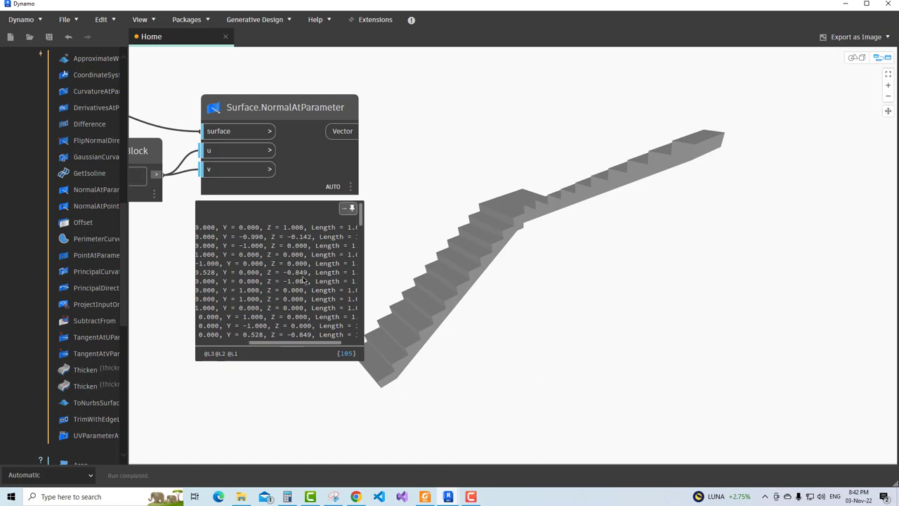
- Add a Vector.Z node and feed the face normal vectors into it
scroll(80, 105, "up", 10)
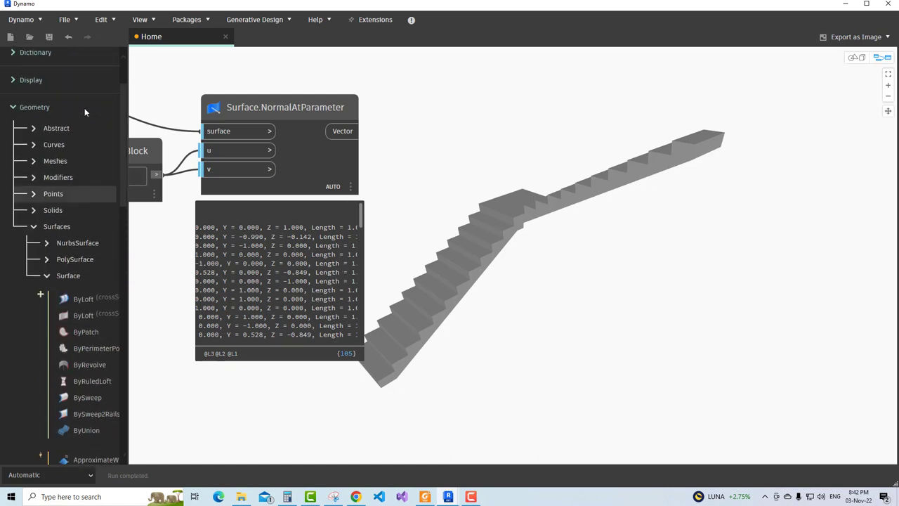
scroll(84, 105, "up", 5)
left_click(67, 83)
type("vec")
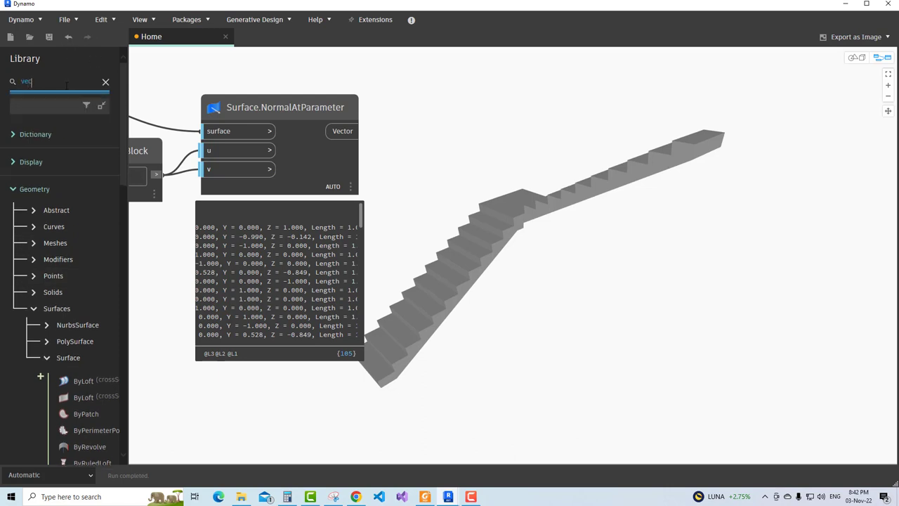
type("tor")
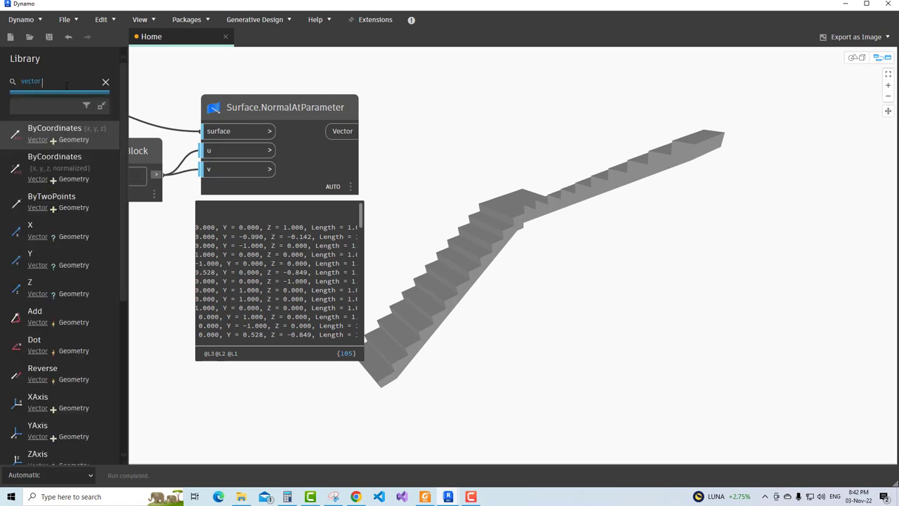
type(" z")
left_click(85, 135)
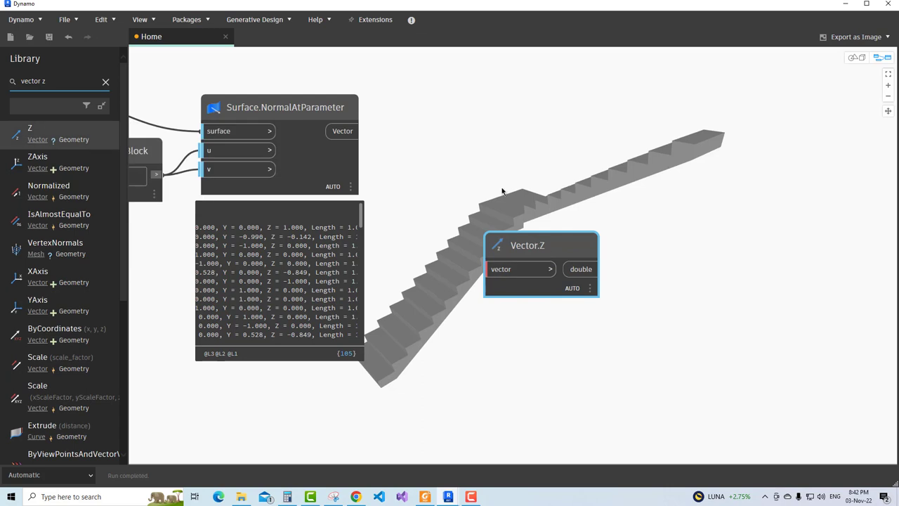
left_click_drag(527, 242, 470, 165)
left_click(358, 131)
left_click(429, 192)
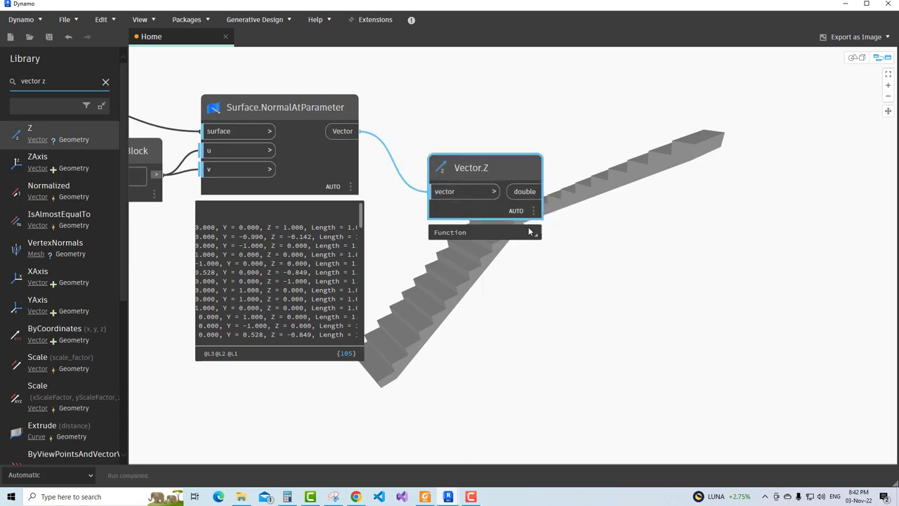
middle_click_drag(492, 250, 400, 214)
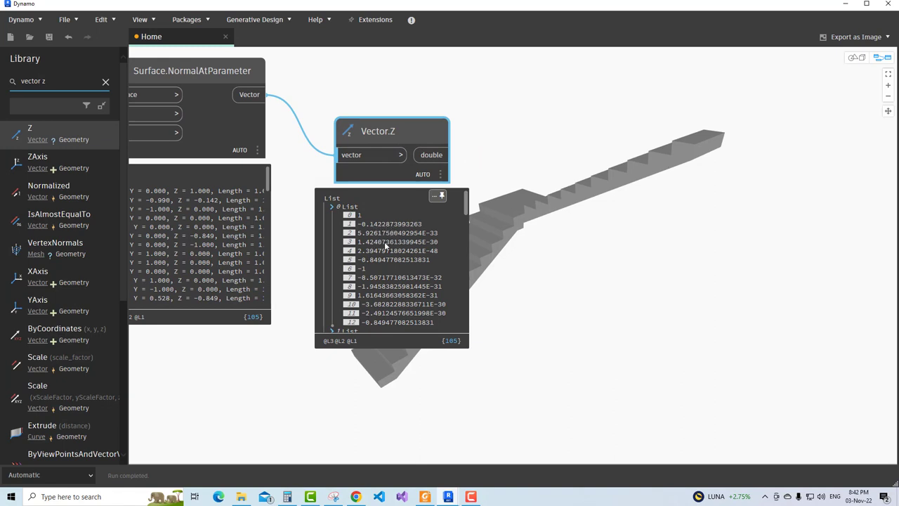
left_click(566, 286)
scroll(492, 239, "down", 2)
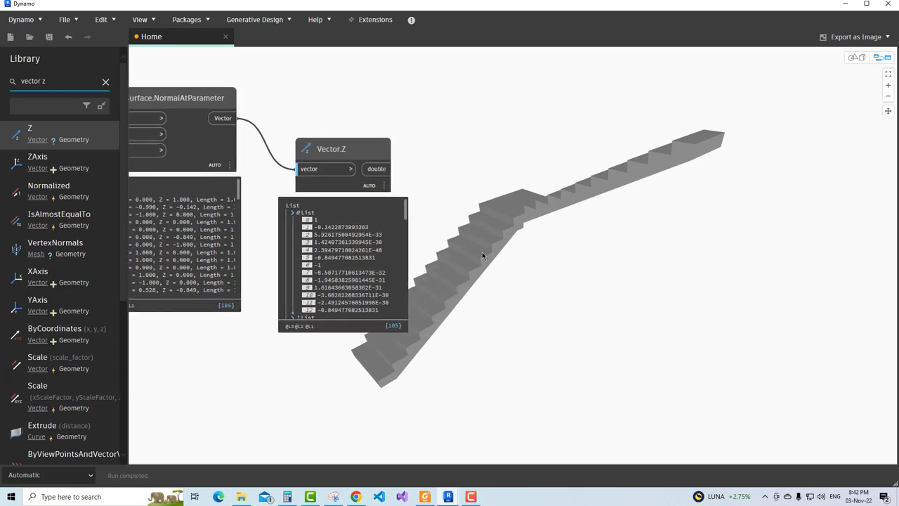
left_click(106, 82)
- Add an == node comparing the Z values (x) against a Code Block value 1 (y)
left_click(52, 52)
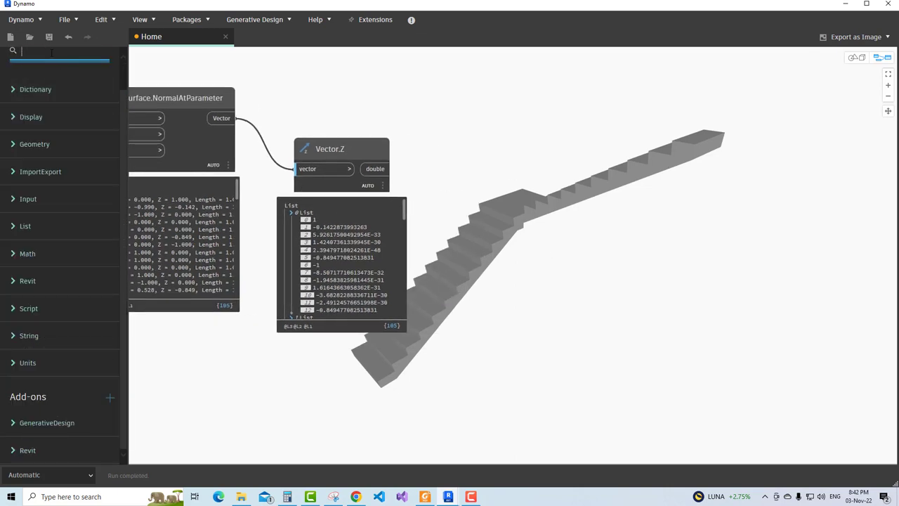
type("=")
left_click(42, 103)
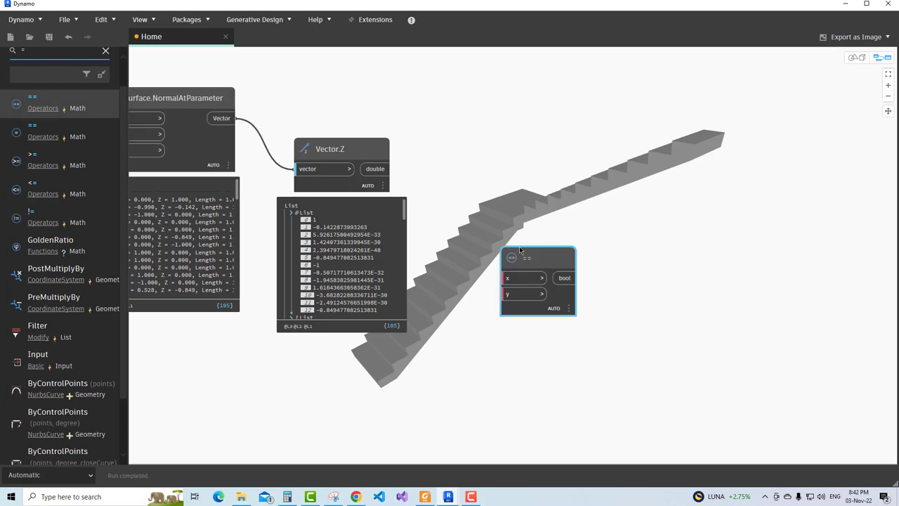
left_click_drag(519, 253, 503, 144)
left_click(375, 168)
left_click(491, 170)
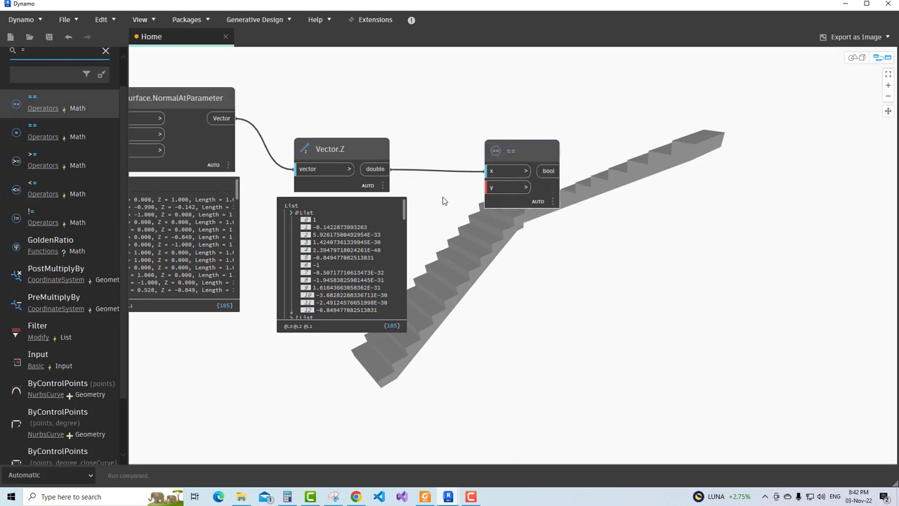
double_click(444, 201)
type("1;")
left_click_drag(458, 217, 476, 238)
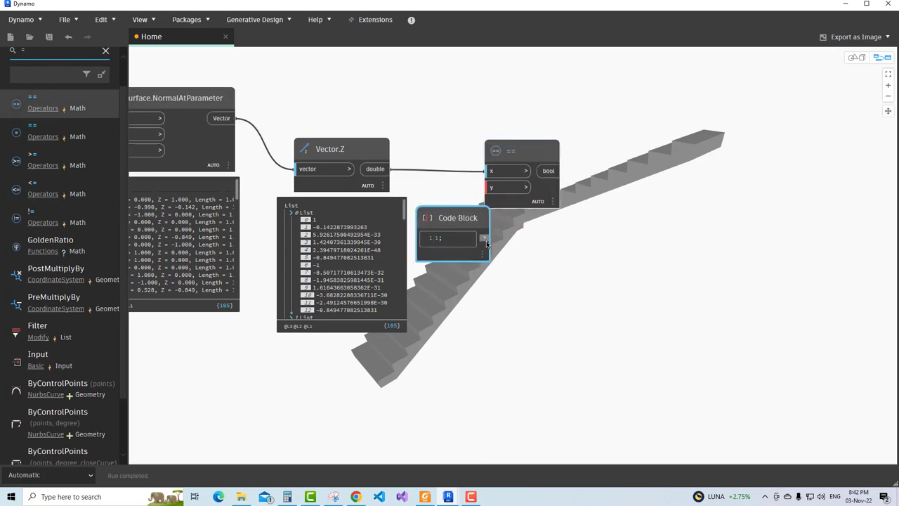
left_click(483, 238)
left_click(492, 187)
left_click_drag(512, 145, 542, 134)
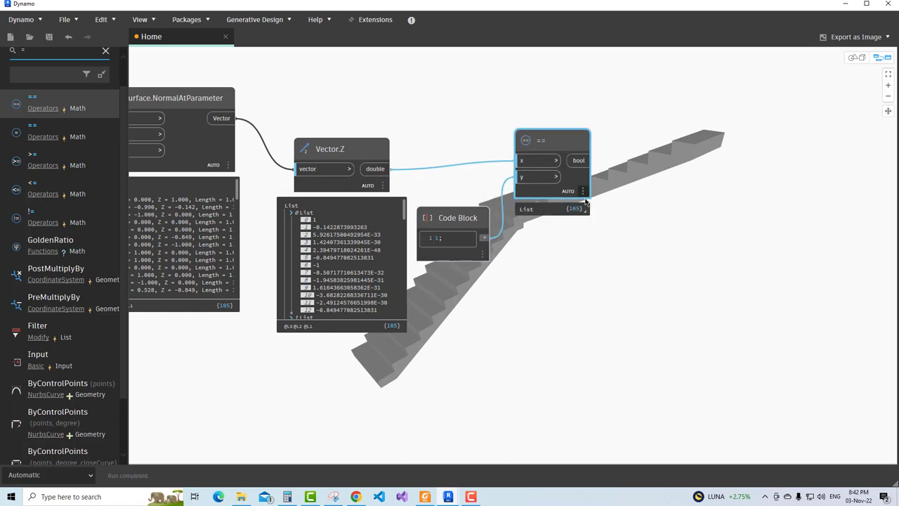
- Inspect the 105 true/false == results and clear the library search
middle_click_drag(660, 281, 570, 269)
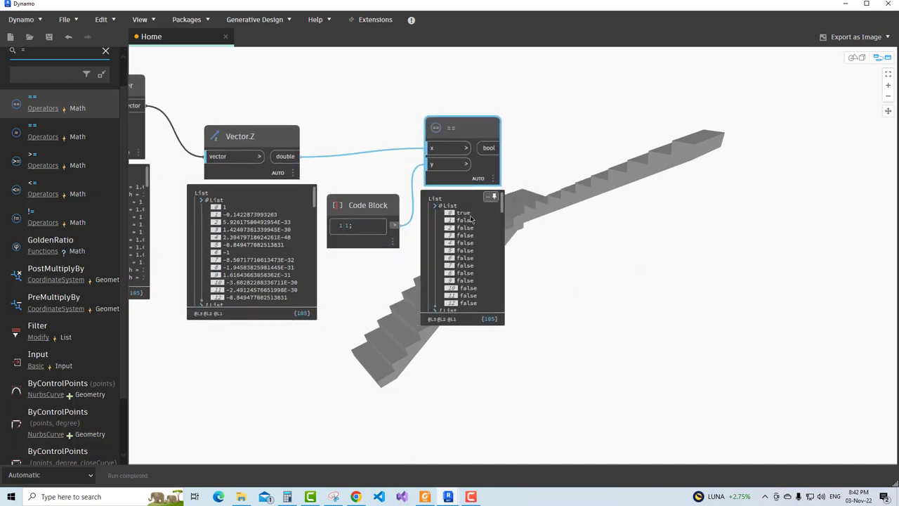
scroll(476, 231, "down", 2)
scroll(476, 241, "down", 2)
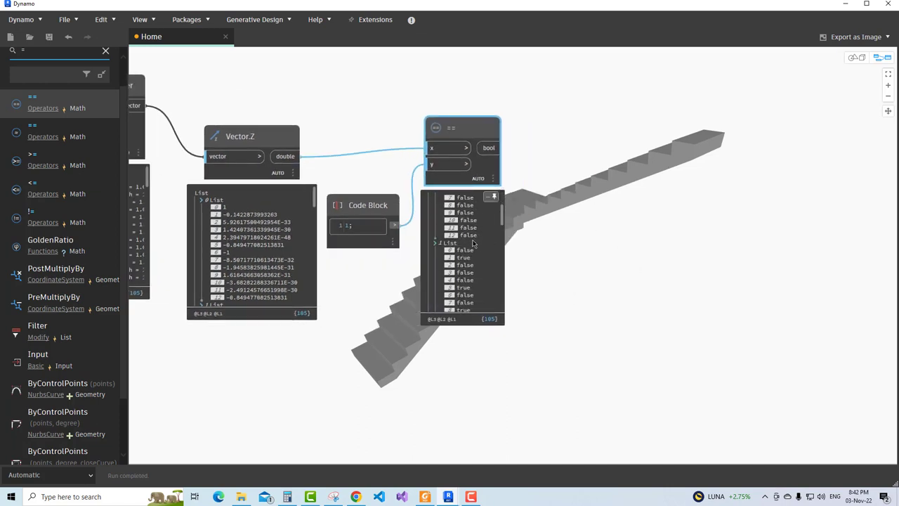
scroll(475, 246, "down", 2)
left_click(573, 288)
middle_click_drag(572, 288, 477, 243)
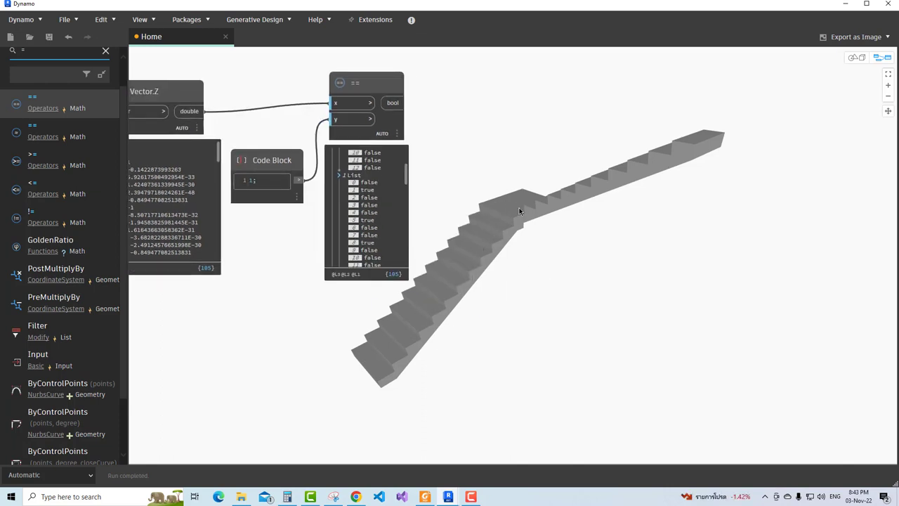
middle_click_drag(540, 281, 546, 318)
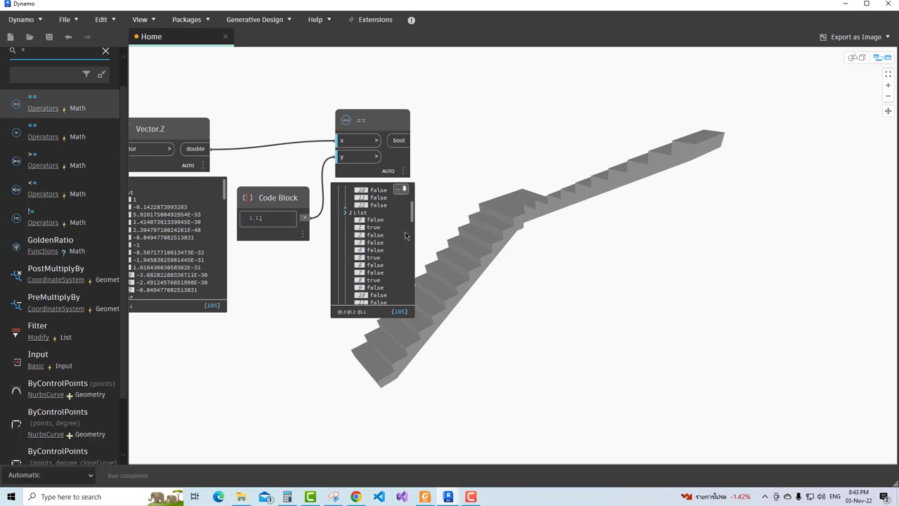
scroll(414, 219, "up", 5)
left_click(57, 53)
key("BackSpace")
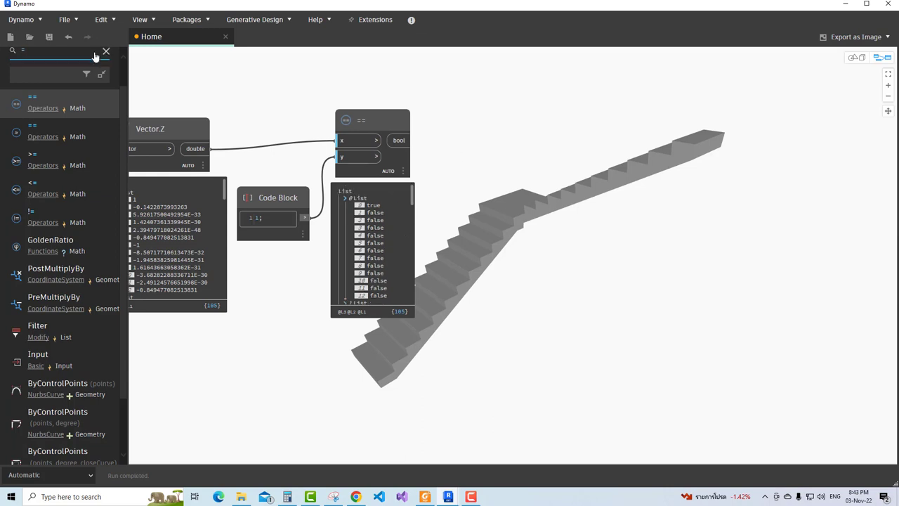
- Add List.FilterByBoolMask with the == results as mask and Face.SurfaceGeometry surfaces as list
type("filter")
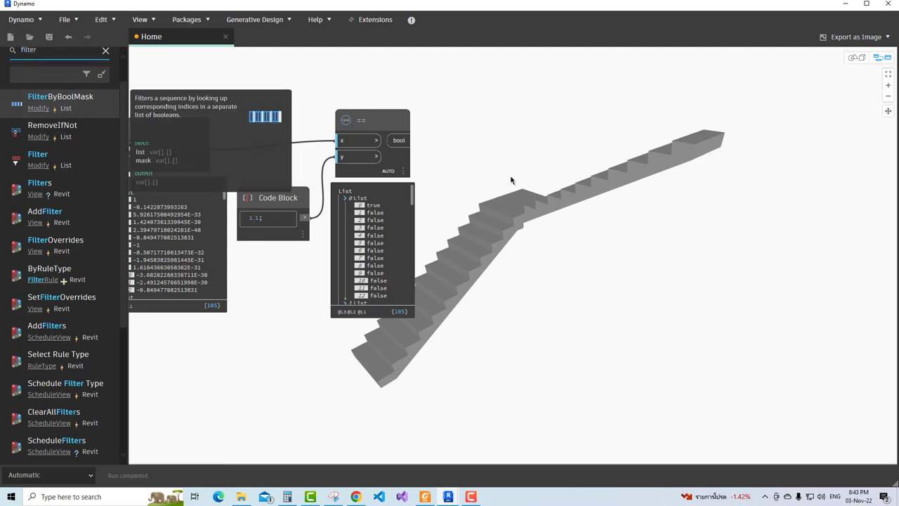
left_click(60, 96)
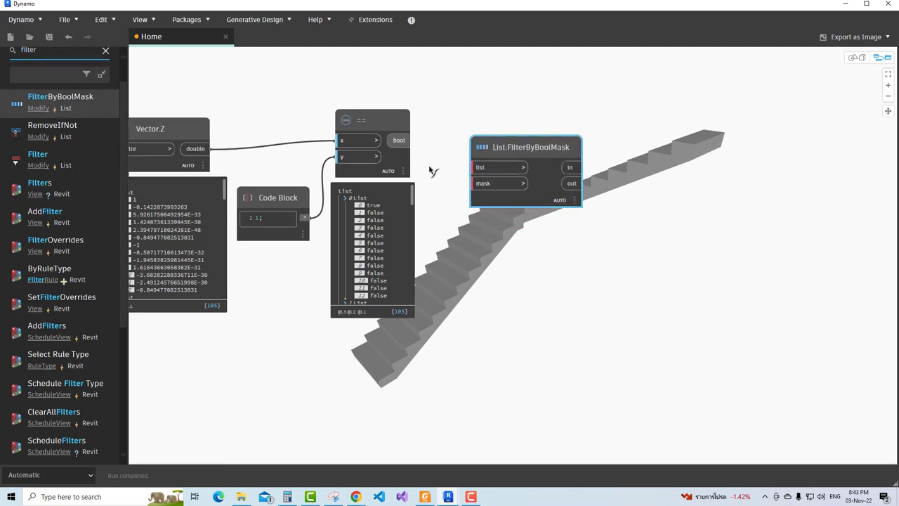
left_click_drag(398, 139, 483, 184)
key("ctrl+l")
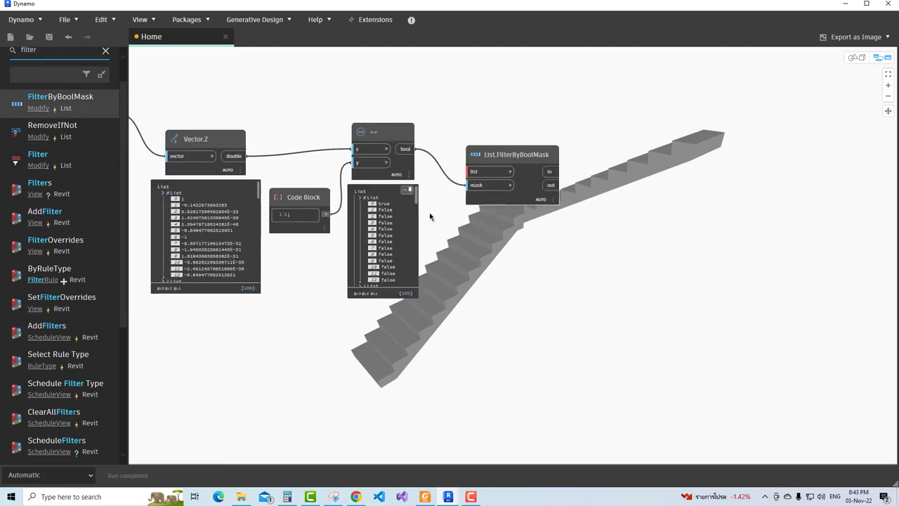
middle_click_drag(350, 101, 470, 166)
middle_click_drag(264, 157, 547, 164)
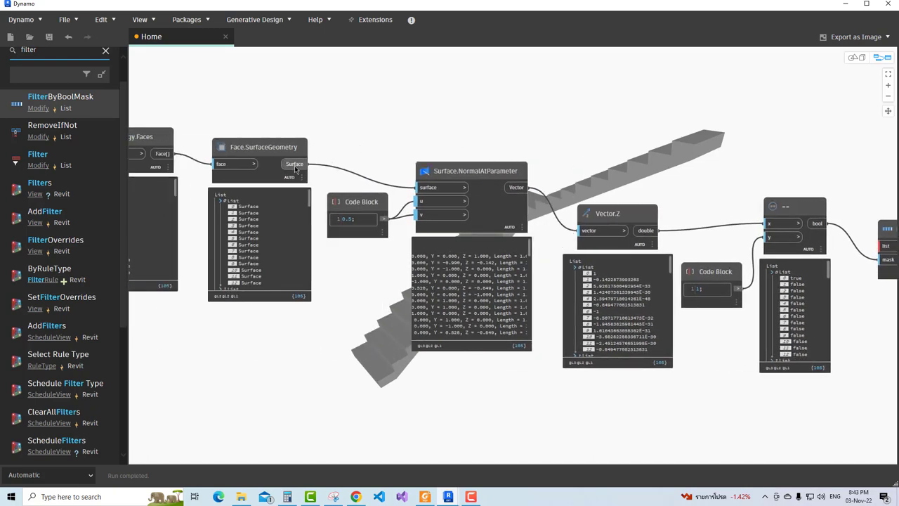
mouse_move(307, 164)
left_mouse_down()
mouse_move(496, 251)
mouse_move(643, 249)
left_mouse_up()
scroll(496, 251, "up", 2)
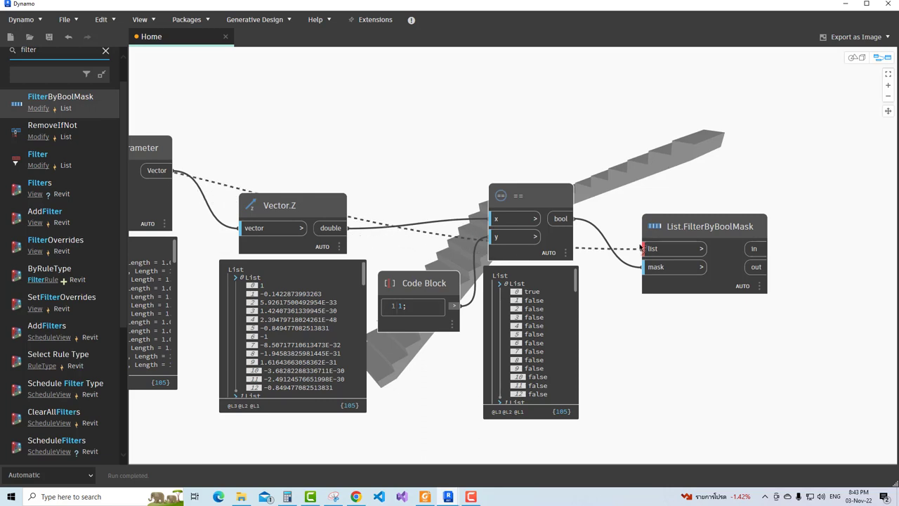
middle_click_drag(757, 319, 387, 218)
left_click_drag(389, 195, 388, 211)
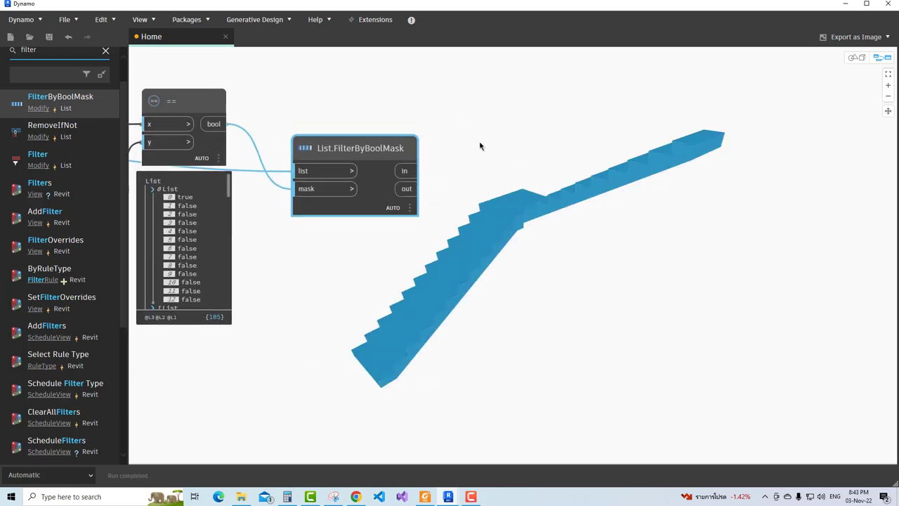
- Attach a Watch node to the filter's in output, showing the 22 kept surfaces
left_click(480, 145)
right_click(462, 127)
type("watch")
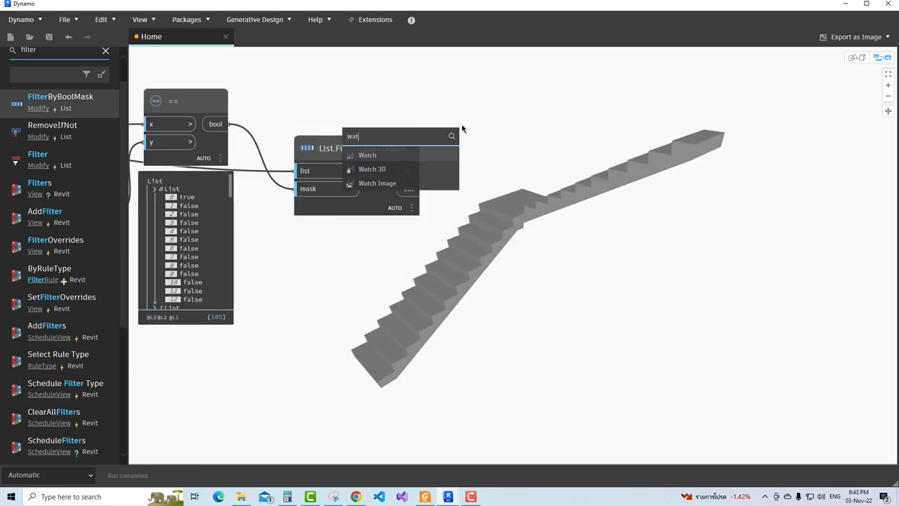
left_click(390, 156)
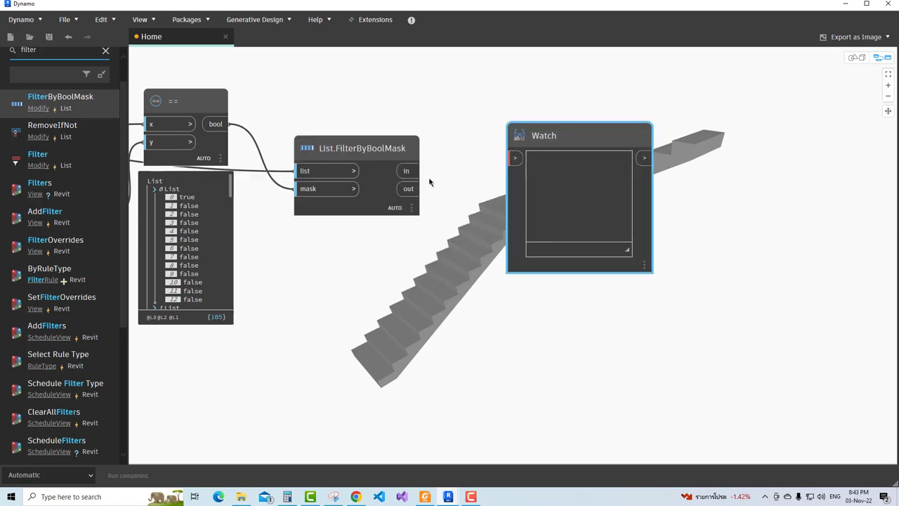
left_click(511, 159)
left_click(500, 112)
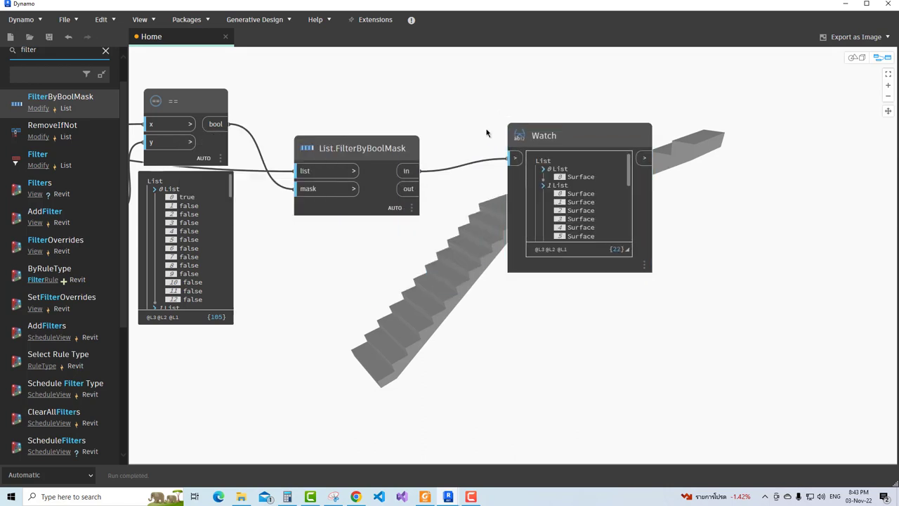
scroll(436, 131, "down", 2)
- Turn off the 3D preview of the Face.SurfaceGeometry node
scroll(291, 133, "down", 2)
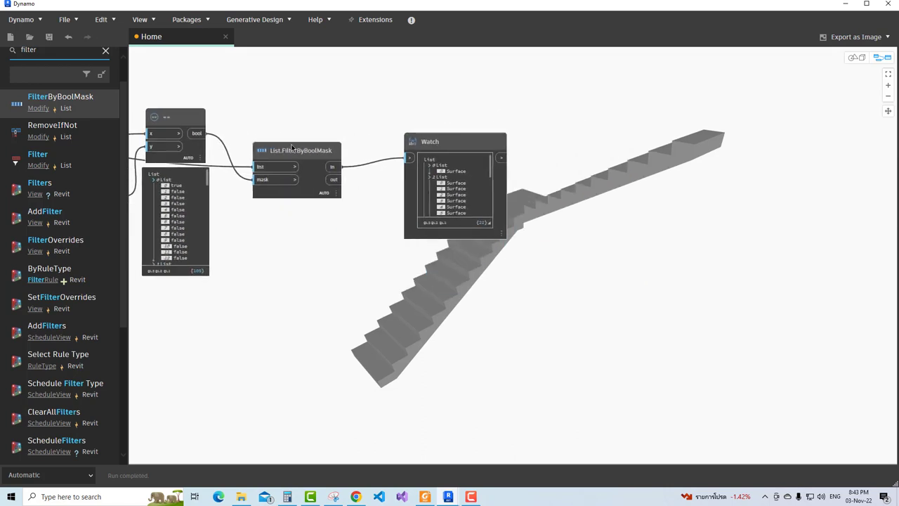
middle_click_drag(503, 183, 815, 249)
middle_click_drag(363, 166, 534, 176)
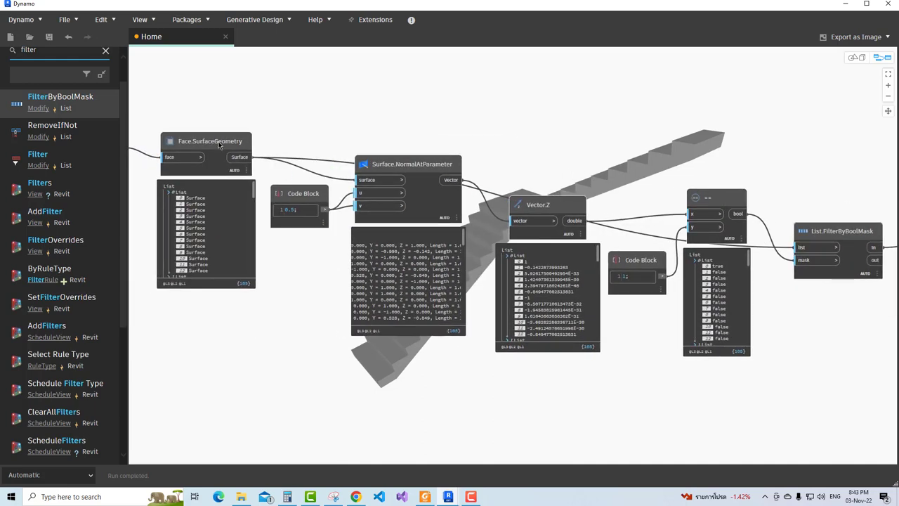
left_click(217, 143)
right_click(191, 173)
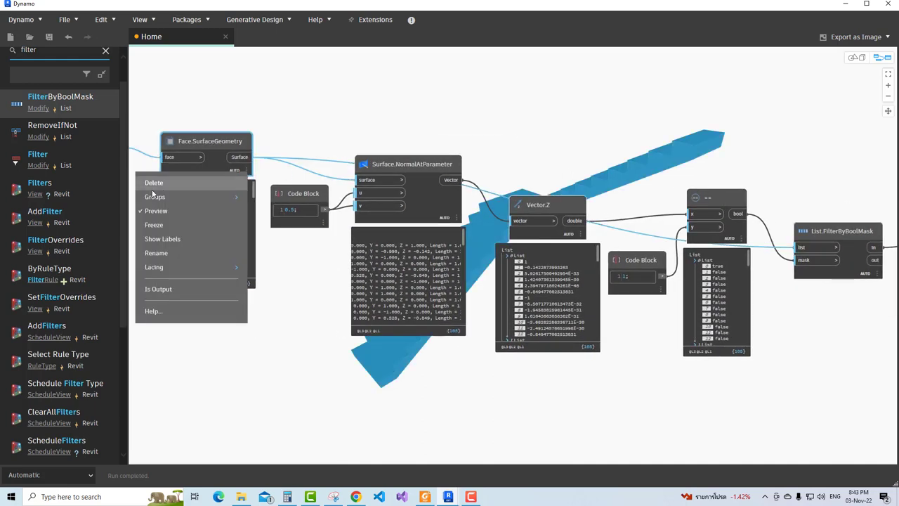
left_click(210, 208)
- Turn off the List.FilterByBoolMask preview and nudge the Watch node up and left
middle_click_drag(843, 281, 394, 267)
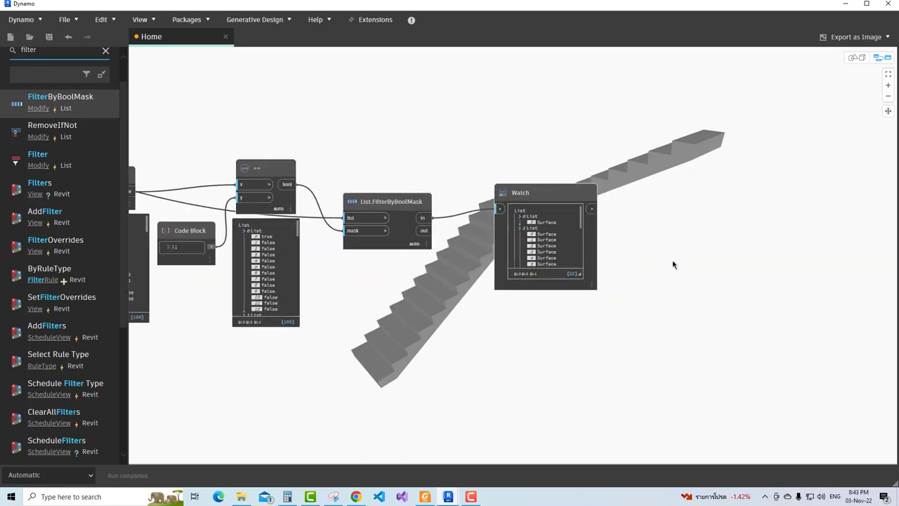
scroll(526, 181, "up", 2)
left_click(302, 178)
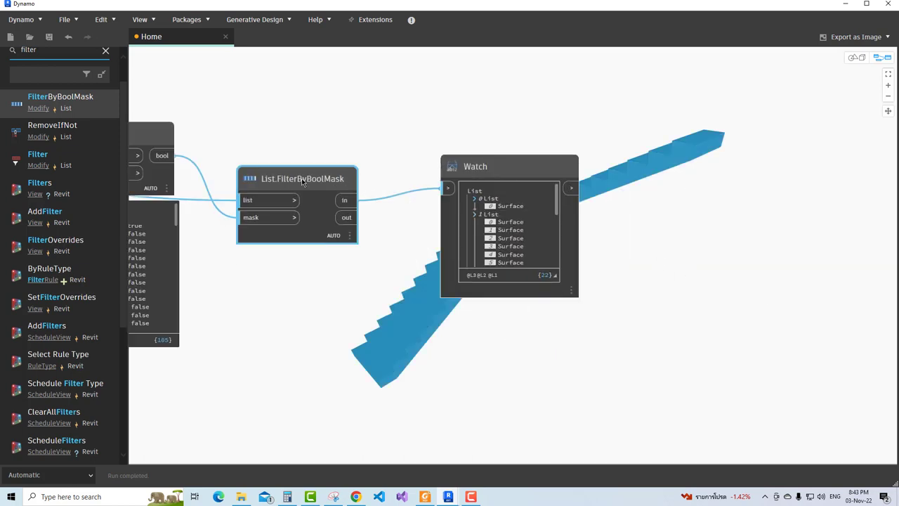
left_click(372, 144)
left_click(349, 236)
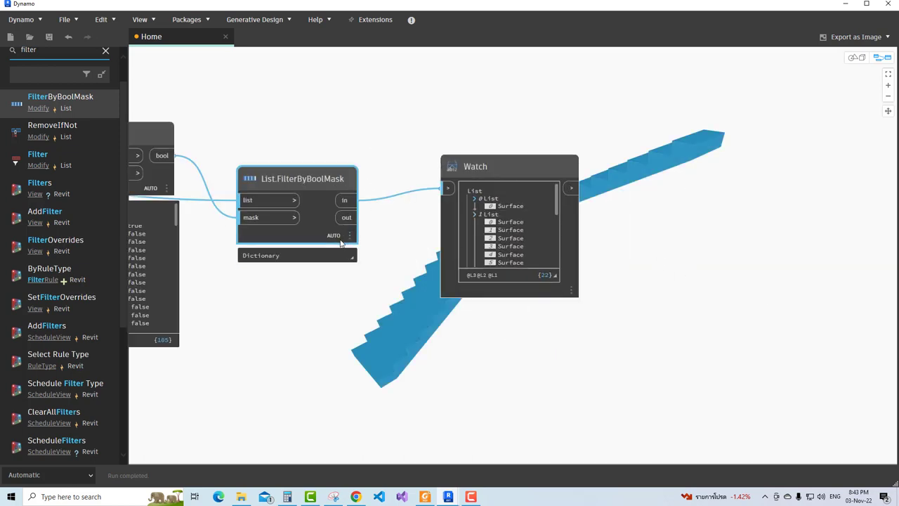
left_click(264, 275)
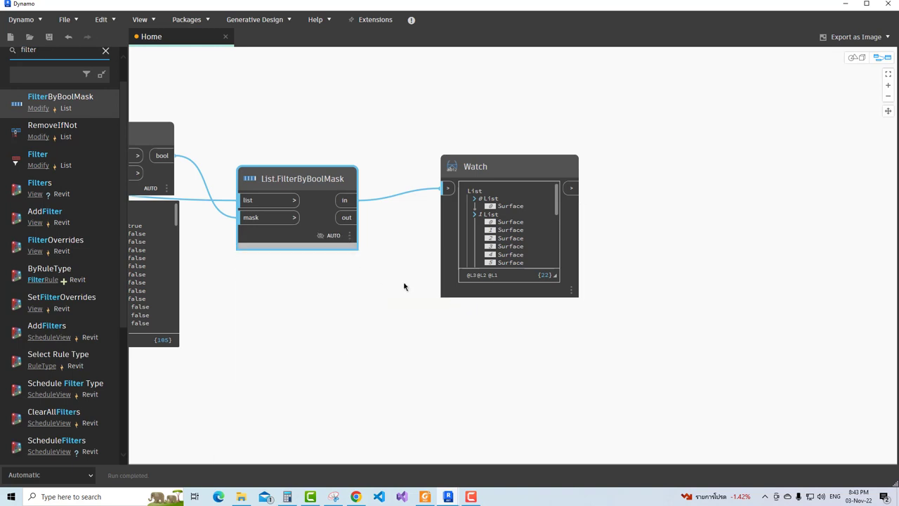
left_click_drag(484, 170, 467, 152)
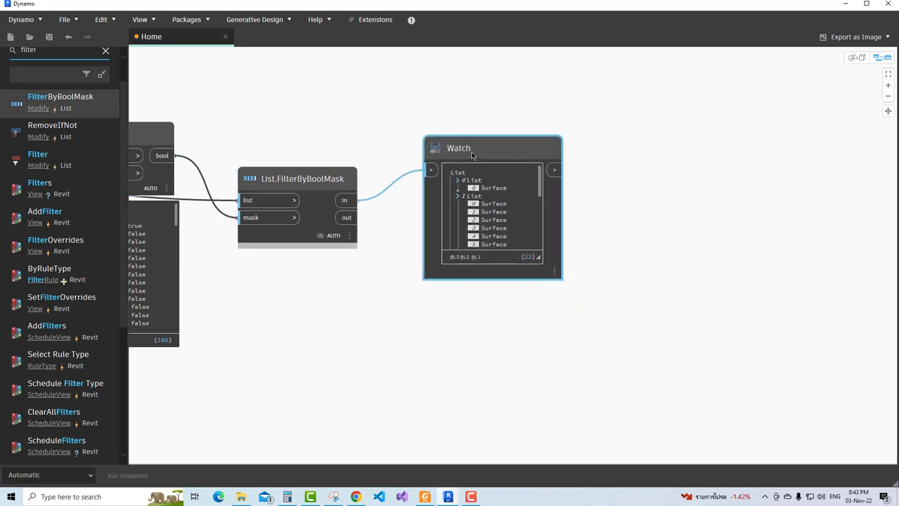
- Add an Object.Identity node to the right of Watch, fed by the Watch output
left_click(106, 54)
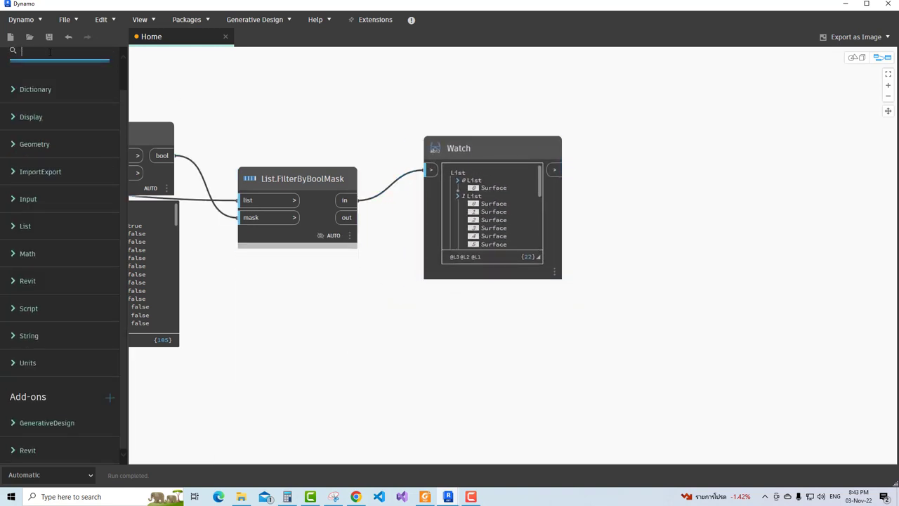
type("idew")
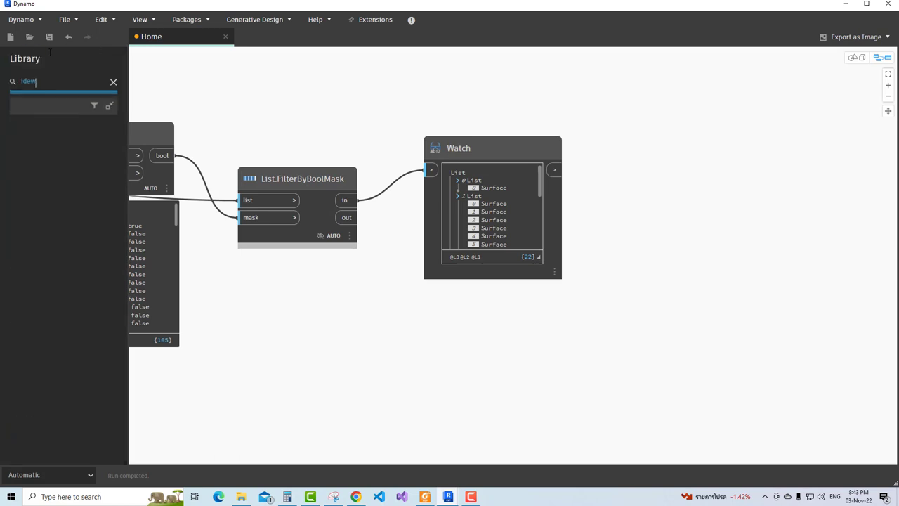
type("ntity")
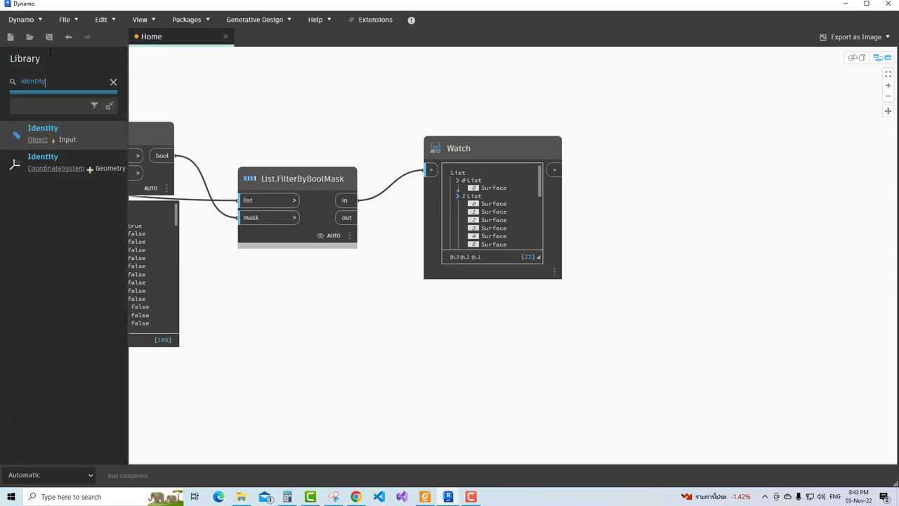
left_click(87, 130)
left_click_drag(562, 278, 627, 155)
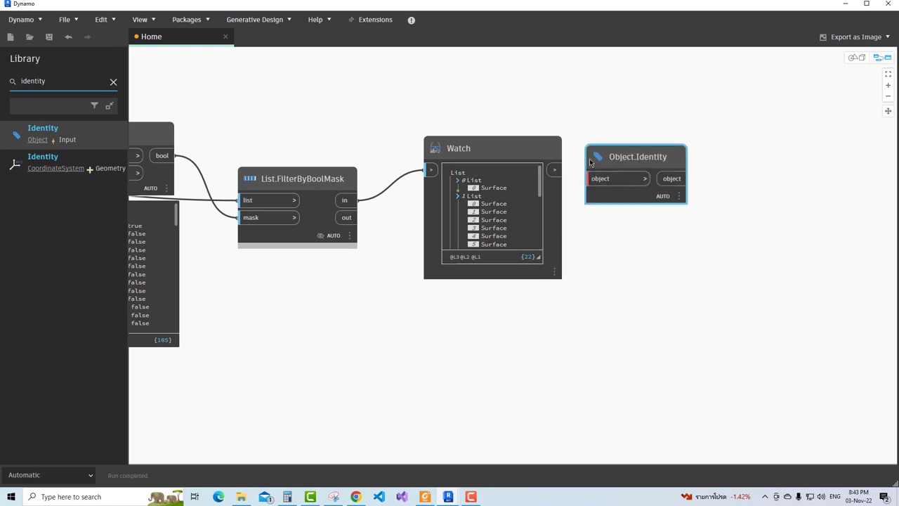
left_click(587, 178)
scroll(712, 271, "down", 2)
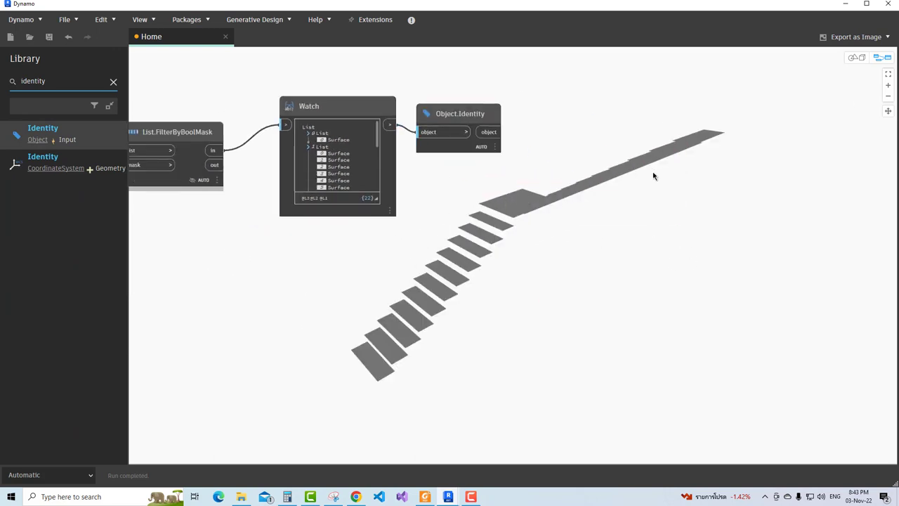
- Orbit the 3D preview to check the stair treads, then box-select Watch and Object.Identity
left_click(856, 58)
left_click(888, 125)
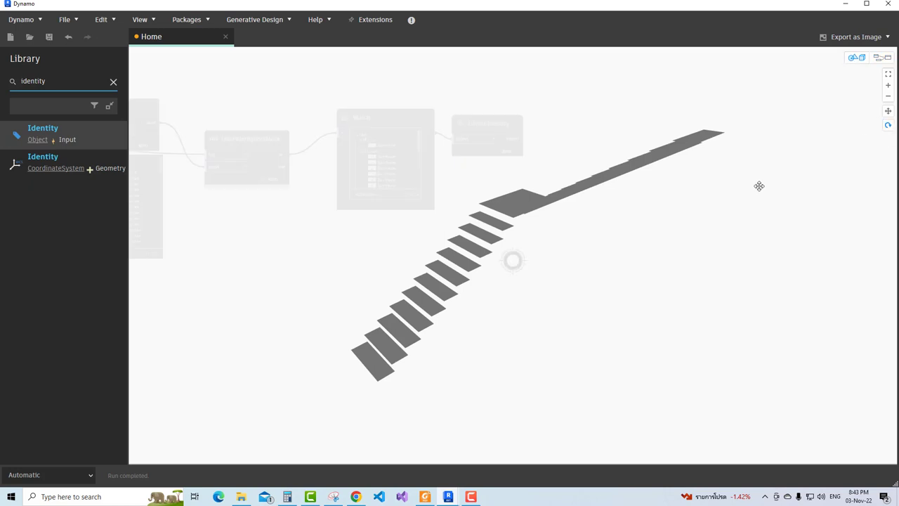
mouse_move(758, 186)
left_mouse_down()
mouse_move(766, 191)
mouse_move(856, 76)
left_mouse_up()
left_click(882, 58)
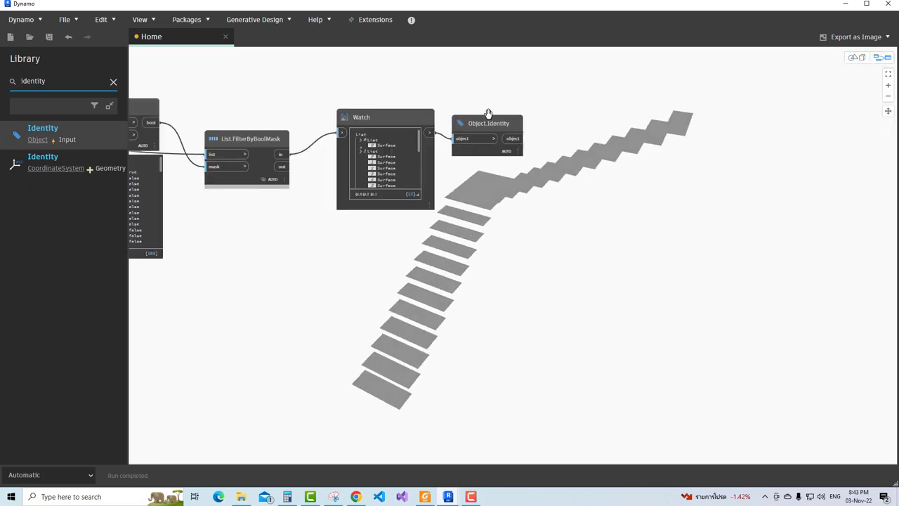
scroll(351, 112, "up", 2)
left_click(113, 81)
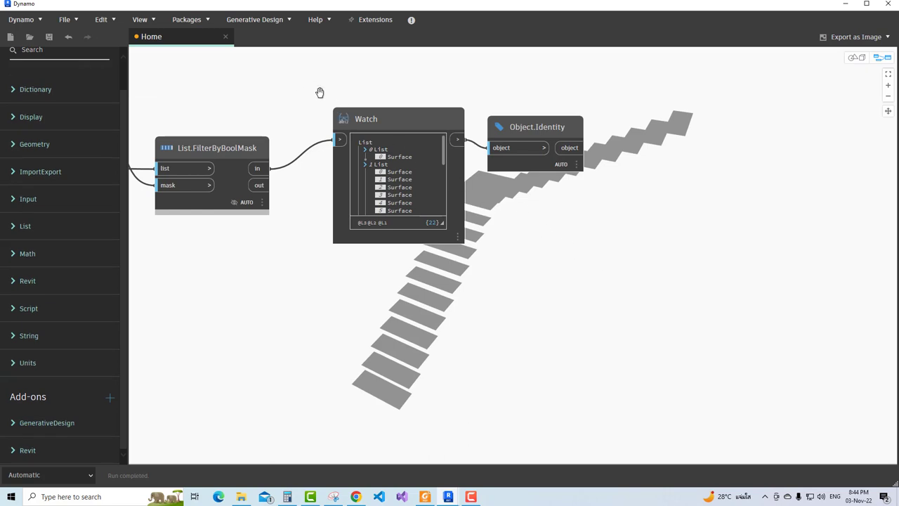
left_click(360, 115)
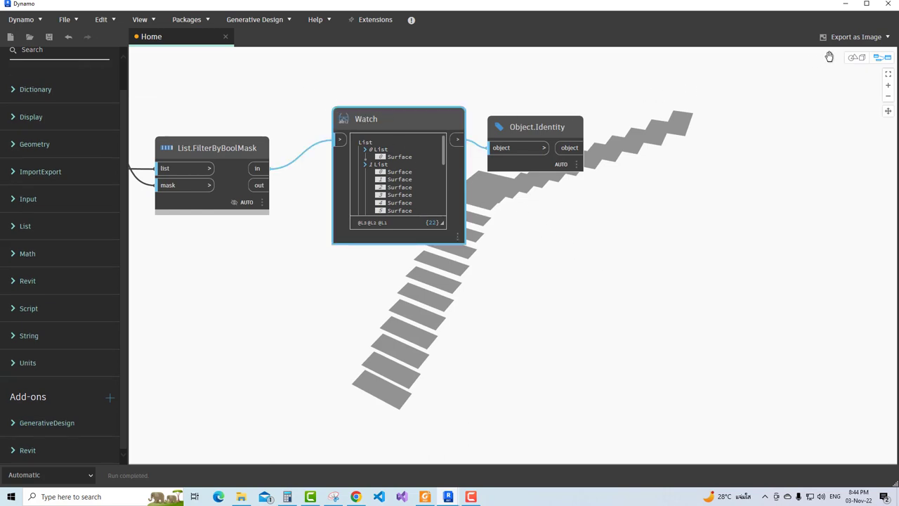
left_click(857, 57)
left_click(883, 57)
left_click_drag(302, 87, 612, 279)
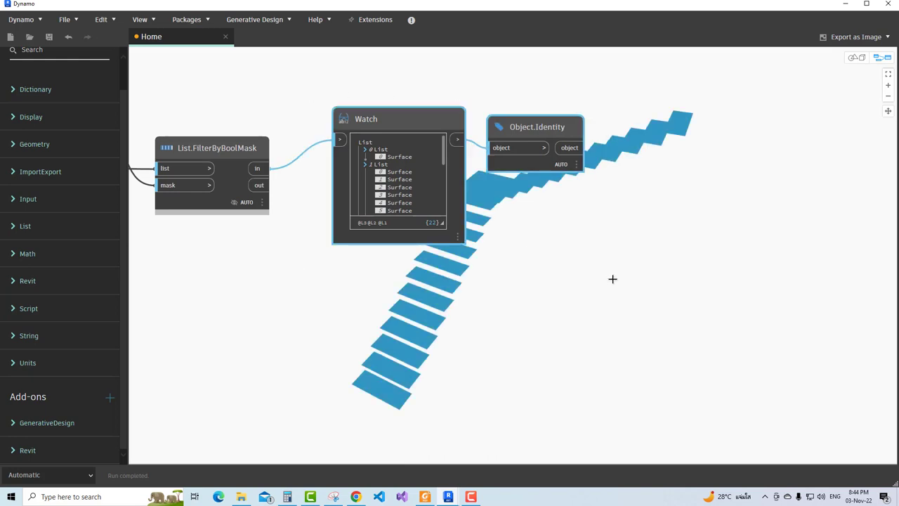
- Duplicate the Watch and Object.Identity pair, feeding the copy from the filter's rejected-items output
key("ctrl+c")
key("ctrl+v")
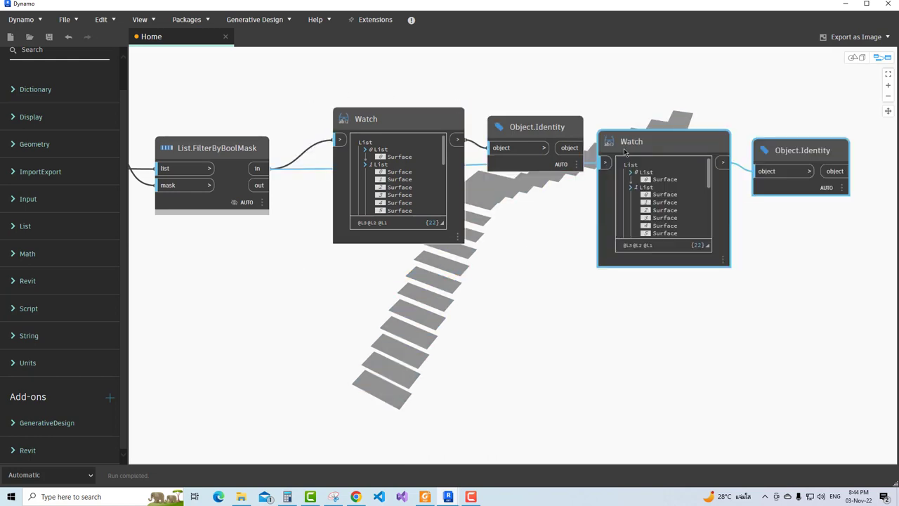
left_click_drag(632, 144, 423, 264)
left_click(422, 264)
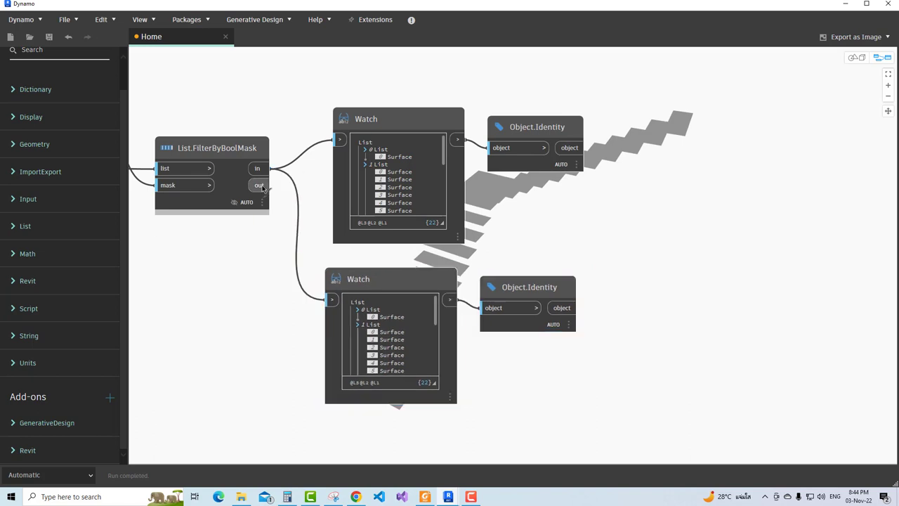
left_click_drag(259, 185, 332, 300)
middle_click_drag(533, 383, 393, 301)
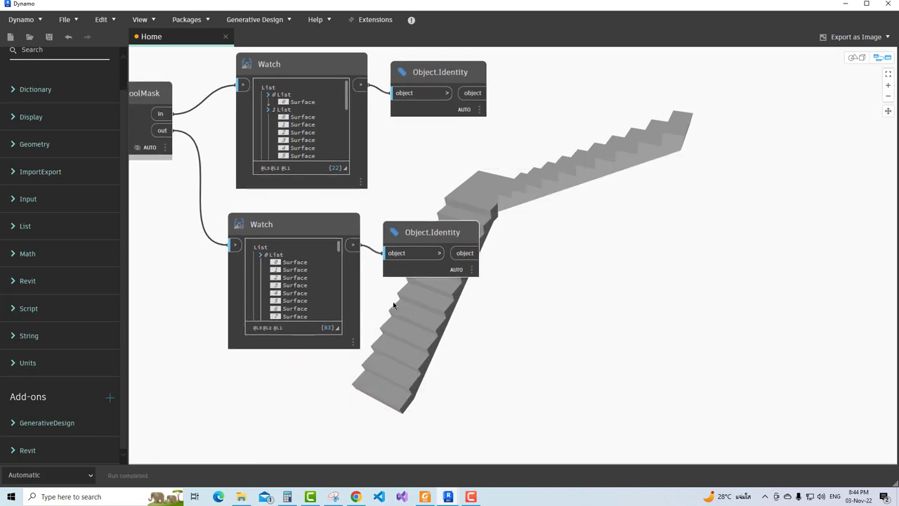
- Hide the upper Object.Identity preview and delete the lower Watch and Object.Identity copy
left_click(465, 117)
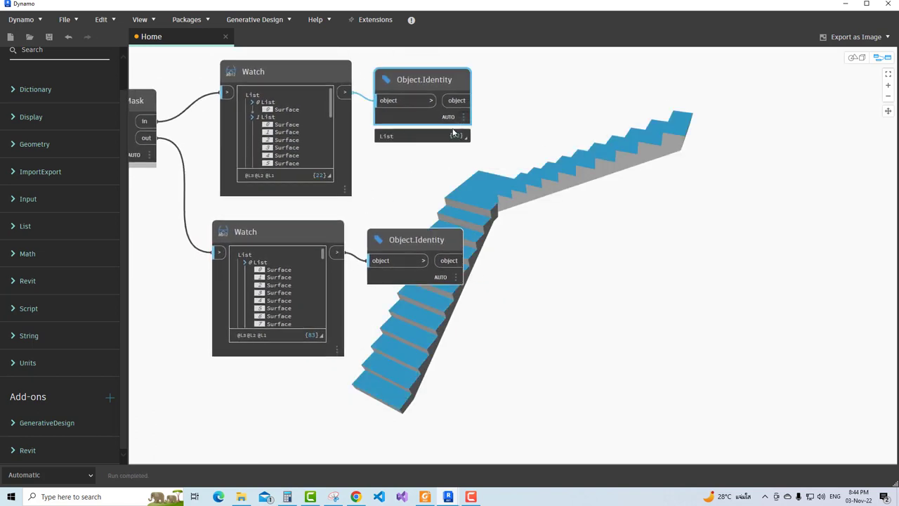
left_click(393, 153)
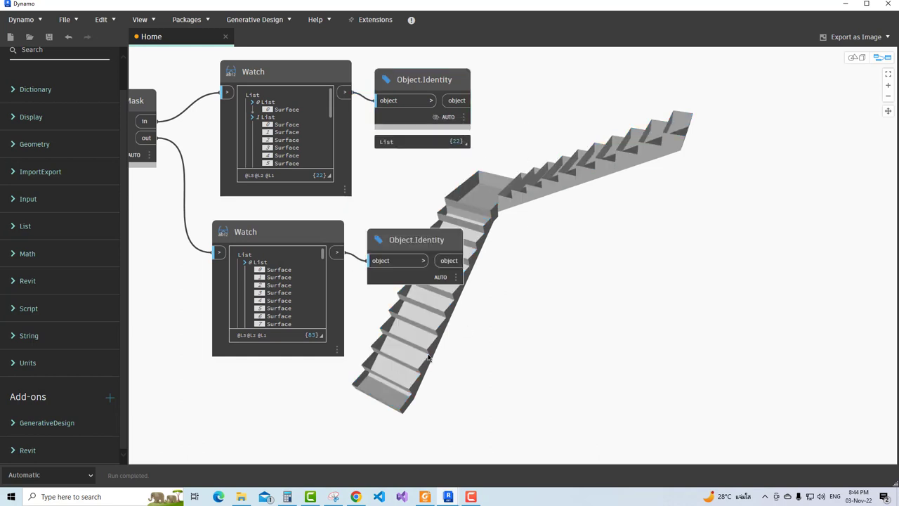
left_click(456, 276)
left_click_drag(487, 381, 282, 255)
key("Delete")
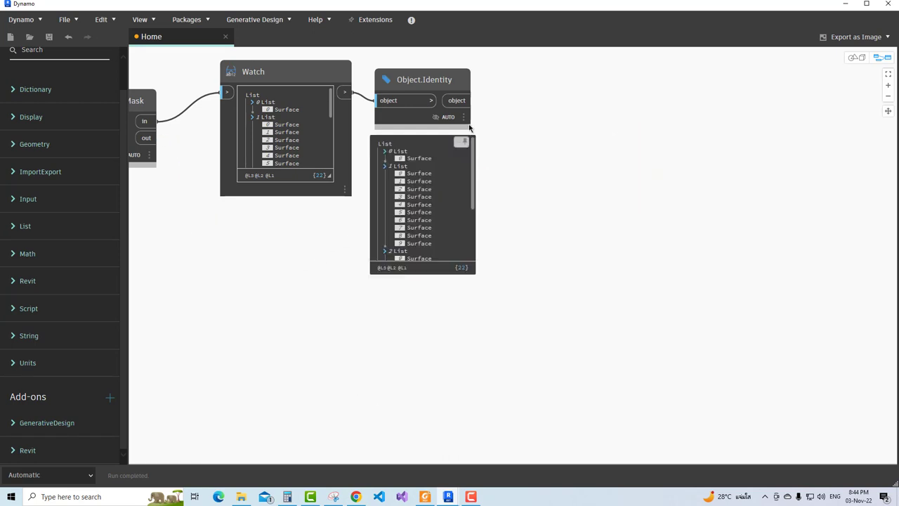
- Re-enable the Object.Identity geometry preview and inspect its highlighted stair faces
left_click(464, 117)
left_click(373, 158)
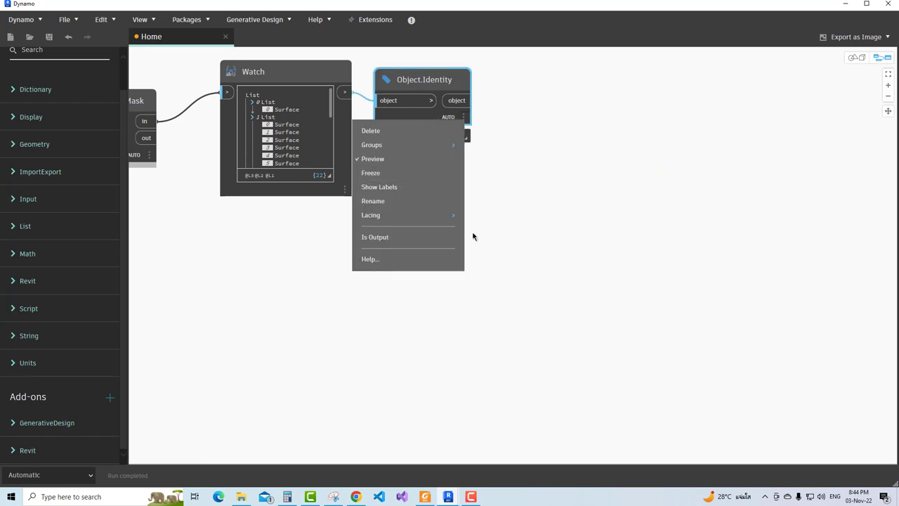
scroll(537, 281, "down", 2)
scroll(537, 280, "up", 2)
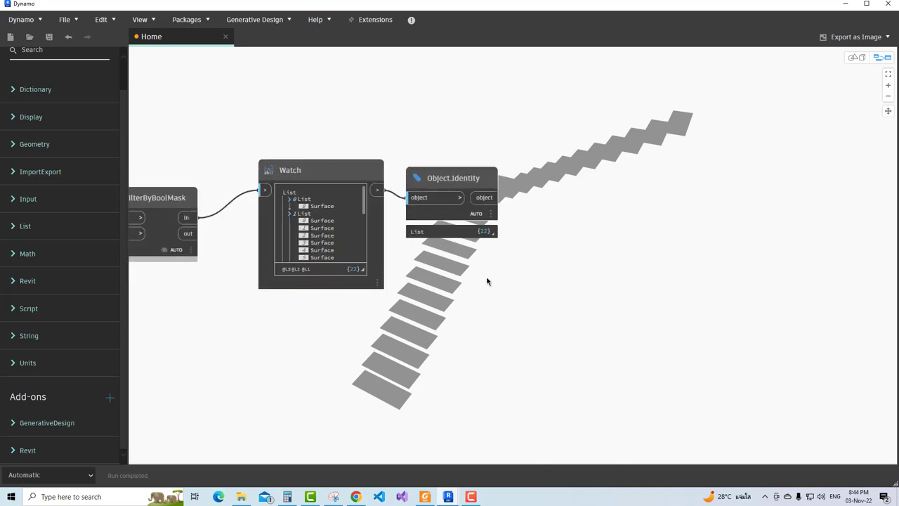
left_click(485, 223)
middle_click_drag(536, 259, 367, 230)
scroll(359, 227, "up", 2)
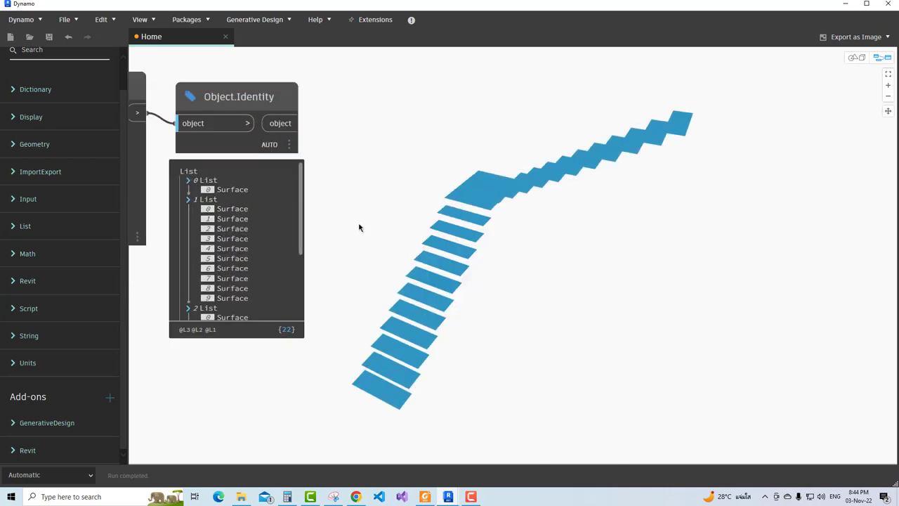
left_click(359, 226)
scroll(274, 221, "down", 3)
scroll(275, 221, "up", 3)
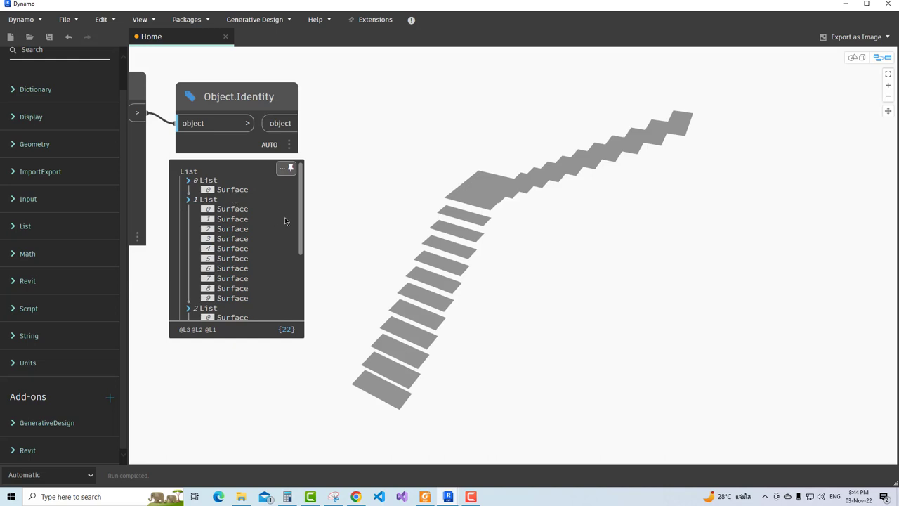
middle_click_drag(227, 193, 279, 172)
scroll(276, 198, "down", 1)
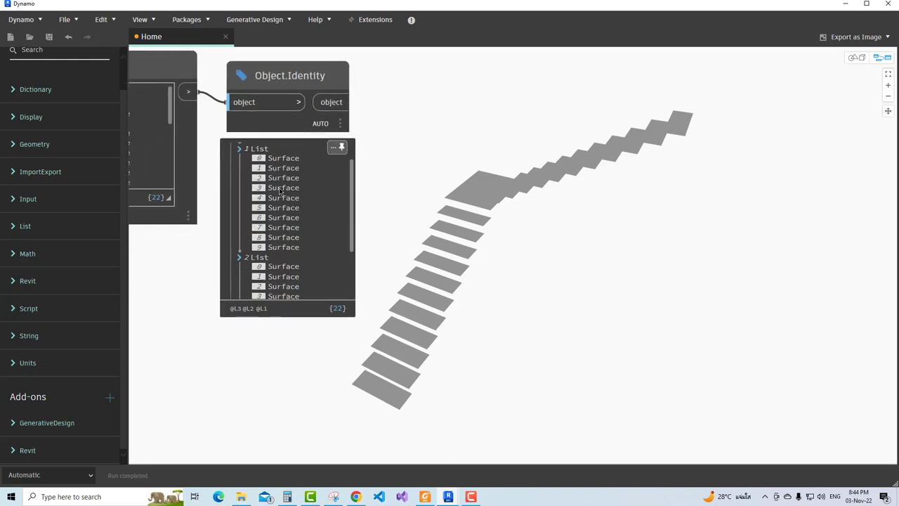
scroll(283, 267, "down", 2)
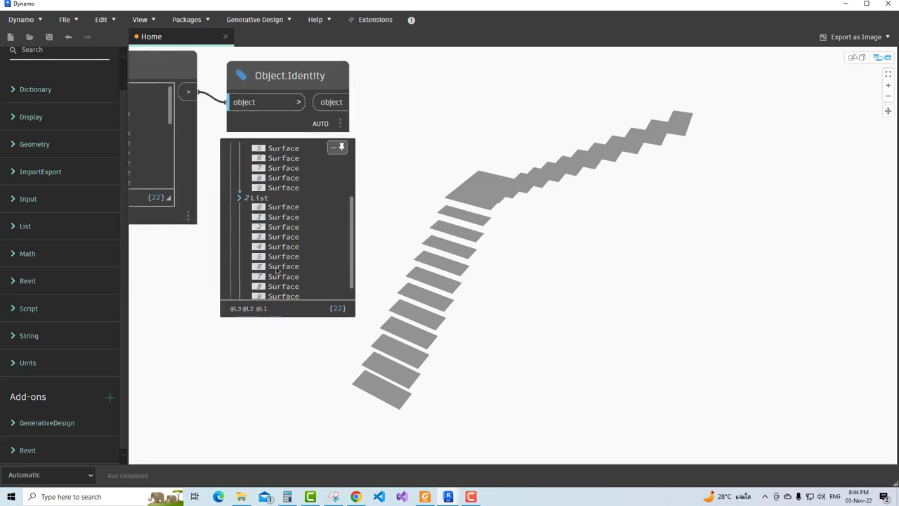
scroll(282, 268, "up", 3)
- Add a List.Flatten node with Object.Identity's output wired into its list input
right_click(402, 134)
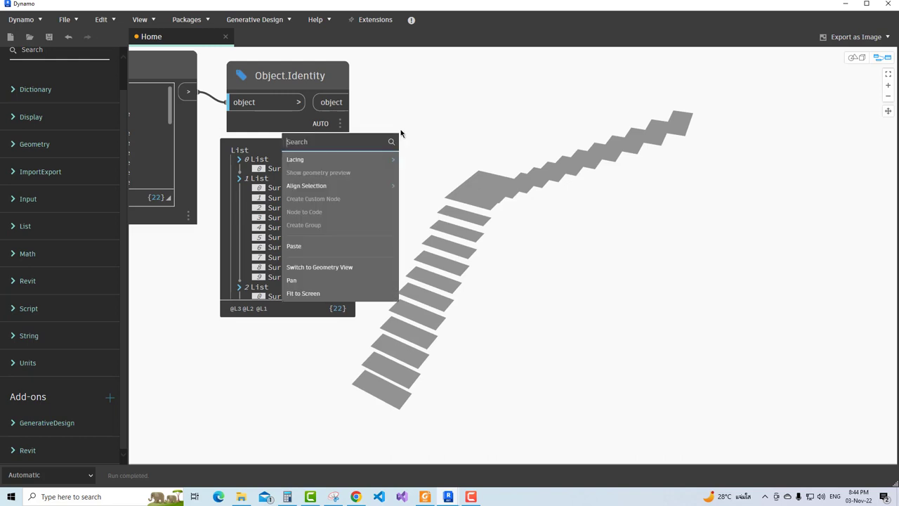
type("flatten")
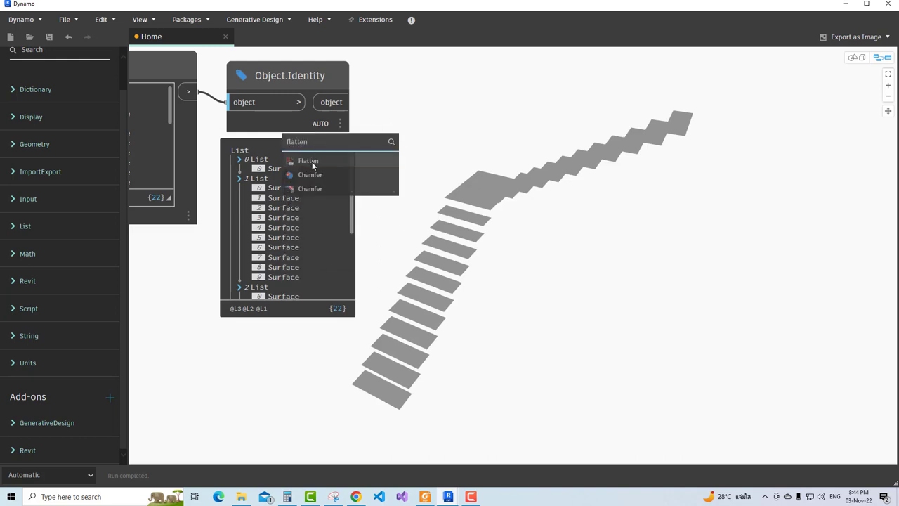
left_click(313, 166)
left_click_drag(352, 177, 467, 141)
left_click_drag(331, 102, 418, 166)
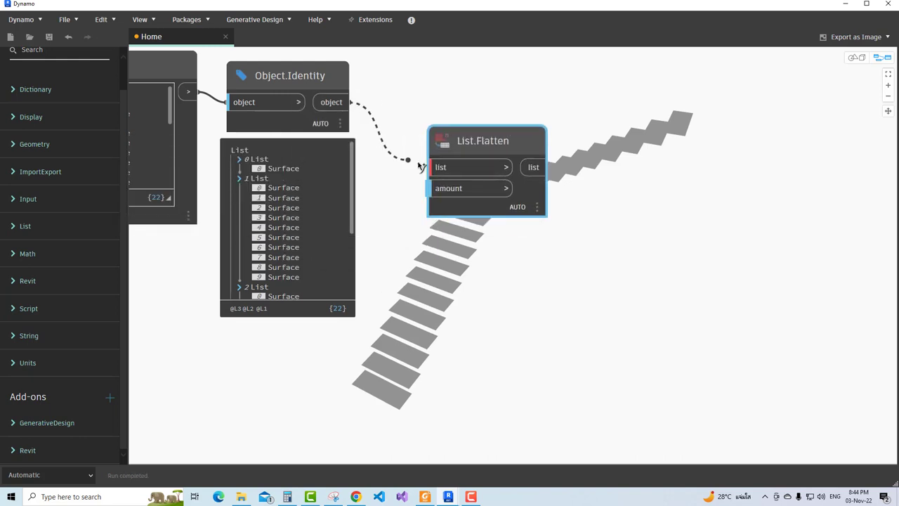
left_click(426, 167)
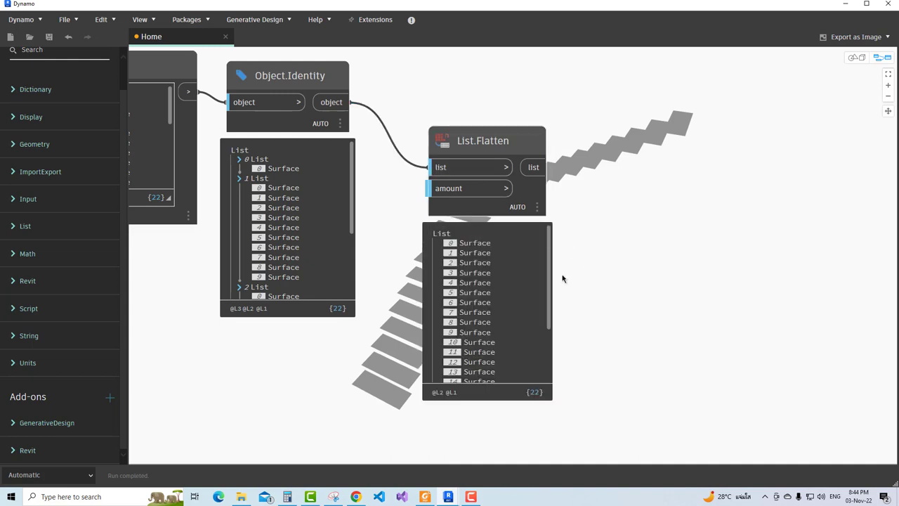
scroll(498, 302, "down", 1)
scroll(626, 305, "down", 3)
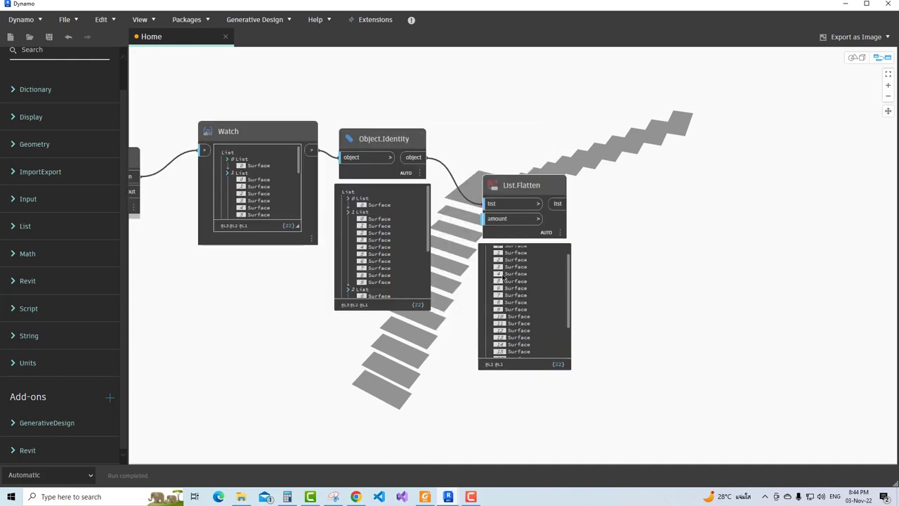
middle_click_drag(665, 304, 454, 259)
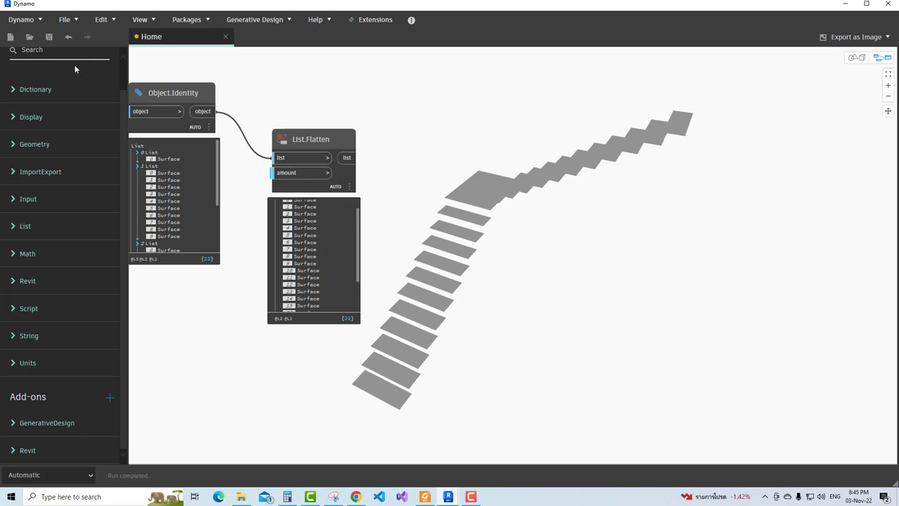
- Add a Surface.Thicken node and wire List.Flatten's output into its surface input
scroll(75, 64, "up", 1)
left_click(49, 81)
type("thi")
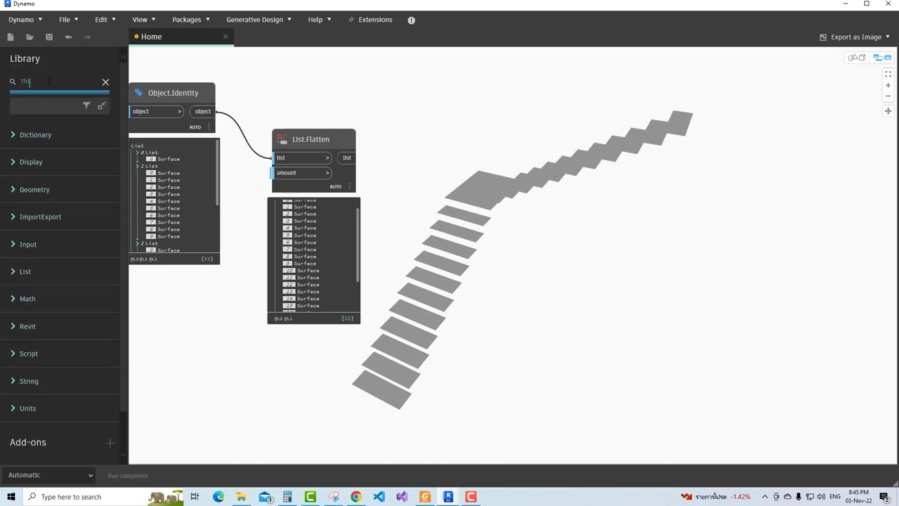
type("ck")
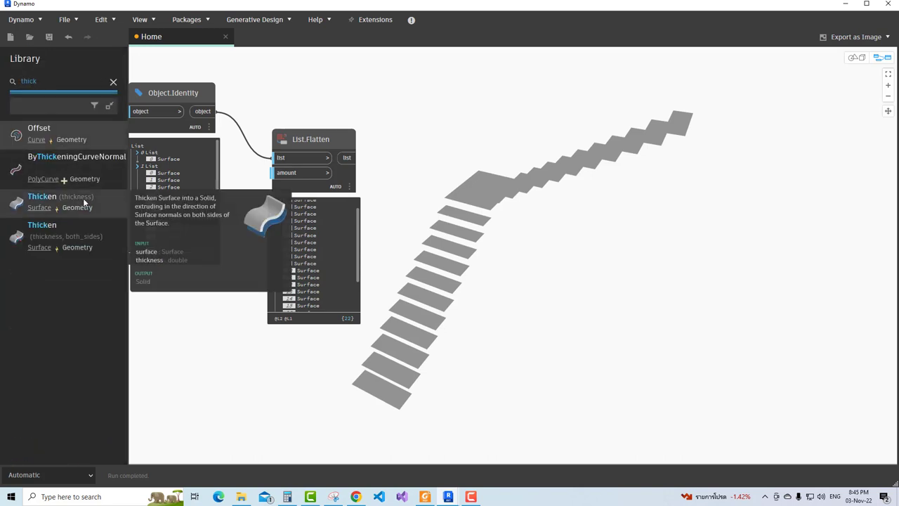
left_click(63, 201)
left_click_drag(562, 290, 437, 169)
left_click(396, 134)
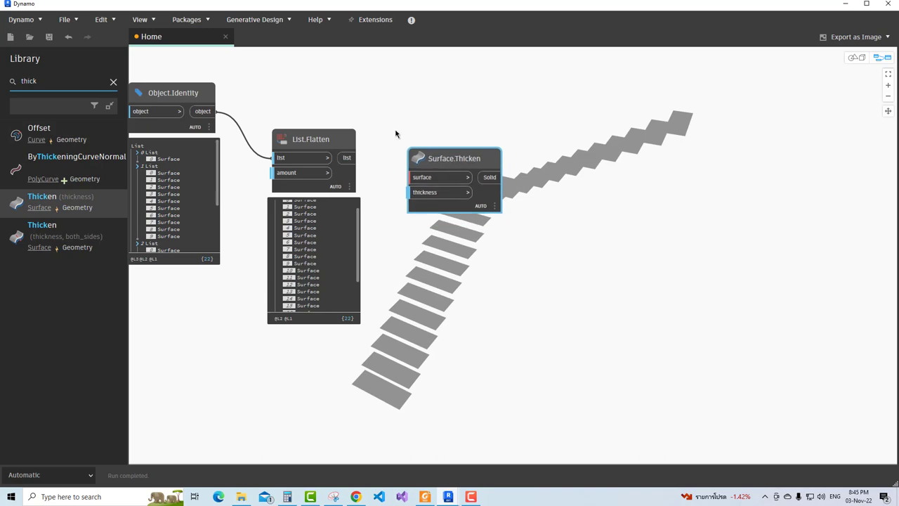
scroll(393, 134, "up", 3)
left_click_drag(327, 172, 394, 243)
left_click(425, 203)
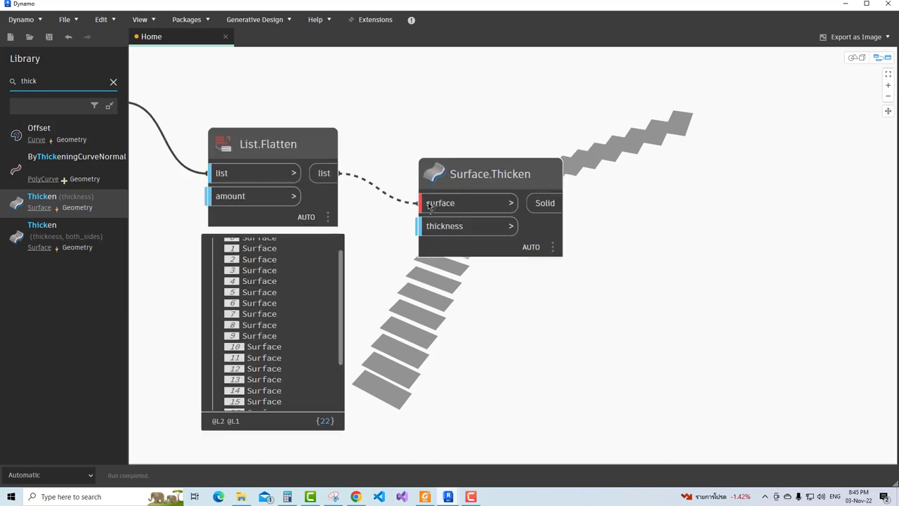
scroll(681, 274, "down", 3)
scroll(660, 272, "down", 2)
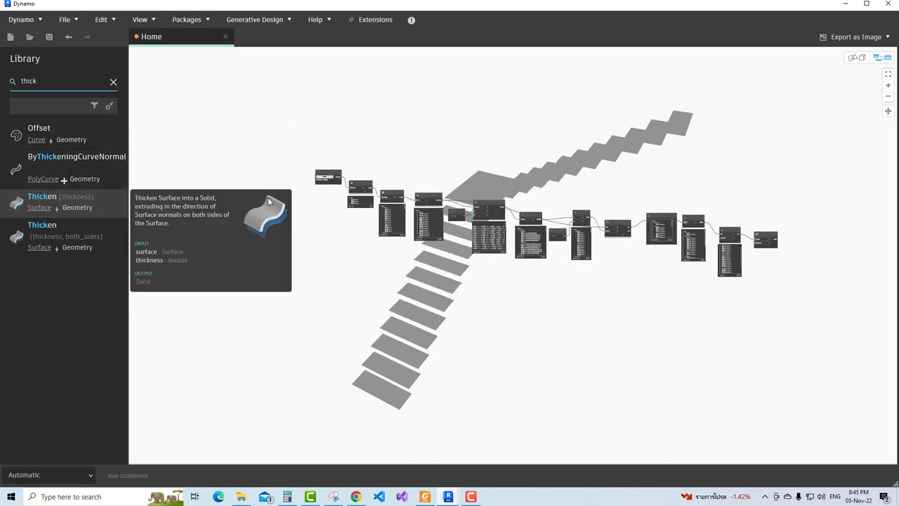
scroll(307, 225, "up", 2)
- Add a new Code Block containing the value 2100
scroll(295, 203, "up", 2)
scroll(284, 197, "up", 2)
double_click(281, 197)
scroll(280, 191, "up", 2)
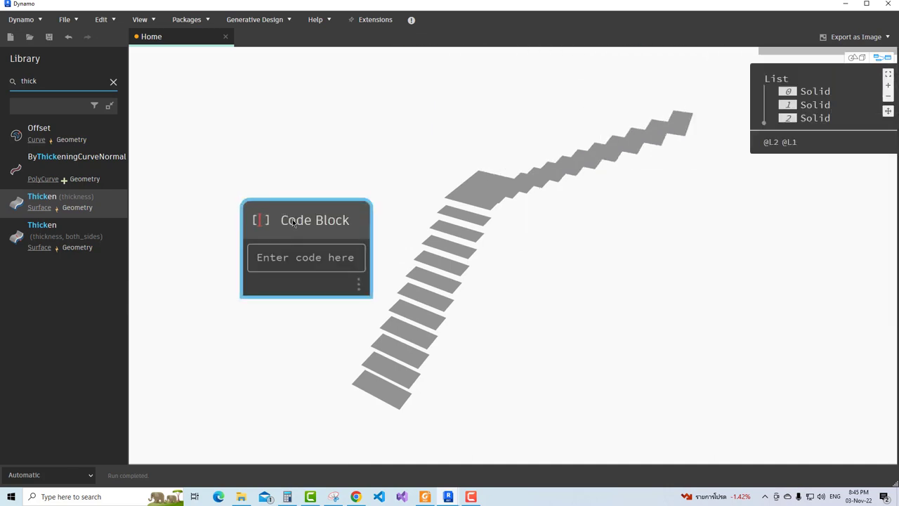
type("2100")
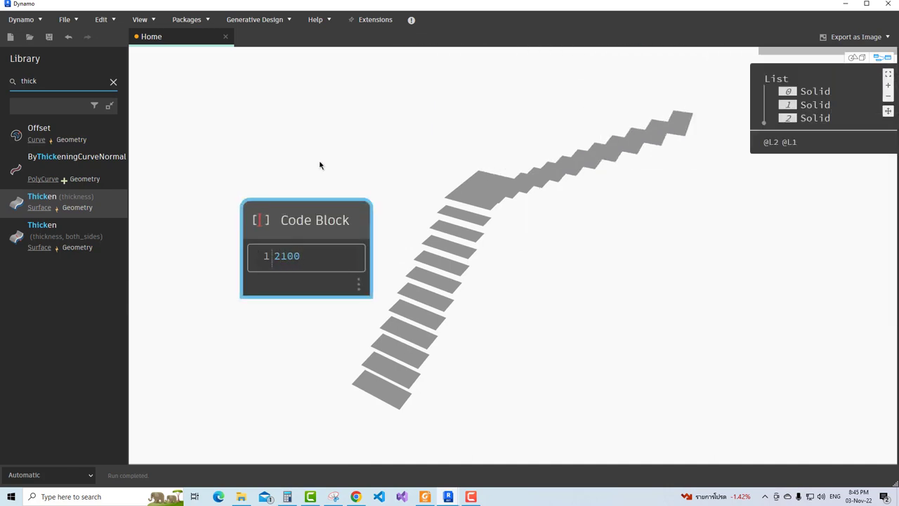
left_click(320, 165)
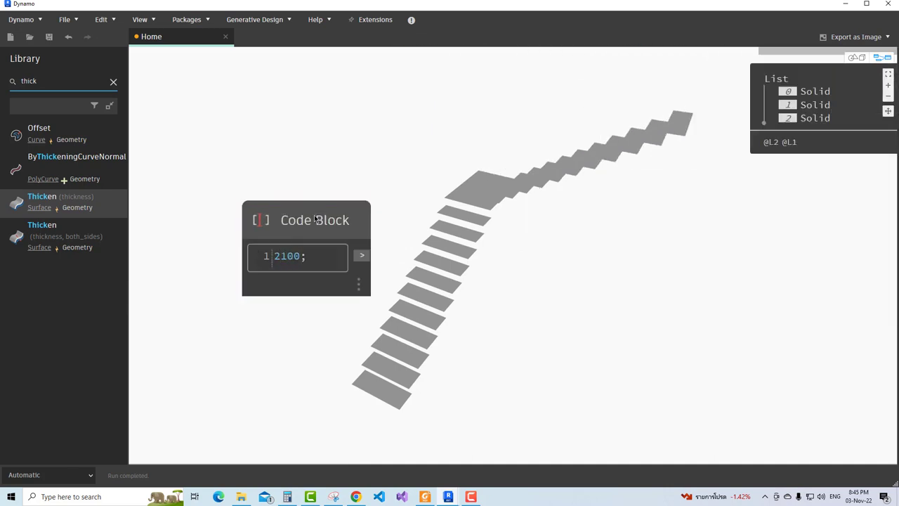
- Rename the 2100 Code Block to 'ความสูง Clear บันได'
double_click(315, 220)
type("8")
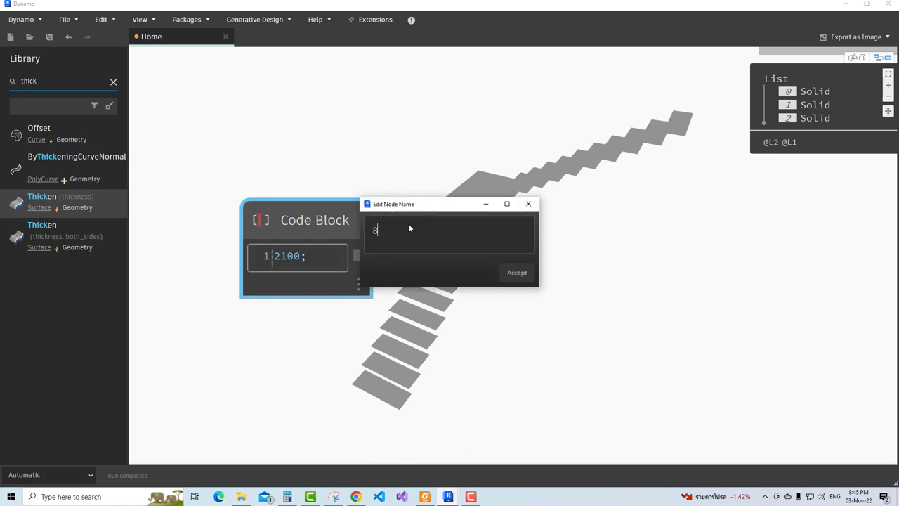
key("BackSpace")
key("grave")
type("ความส")
key("grave")
type("C")
key("BackSpace")
key("BackSpace")
key("grave")
type("บันได")
left_click(520, 277)
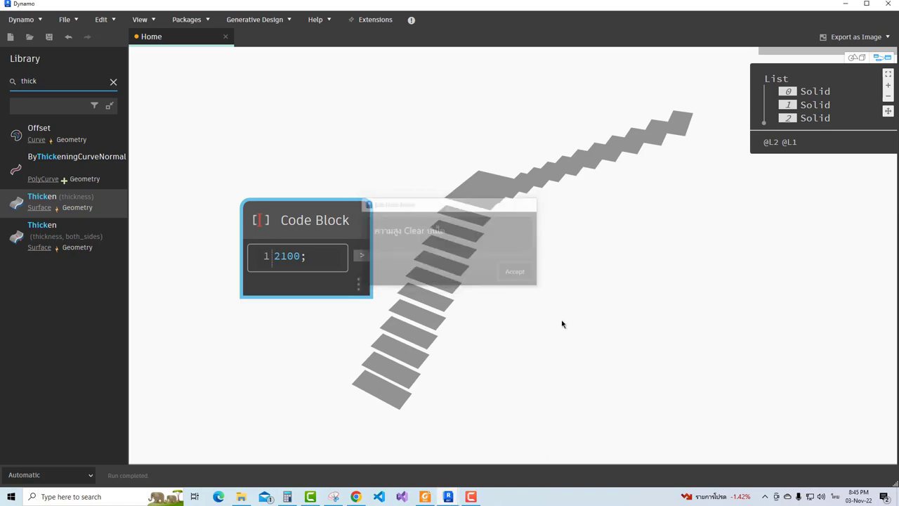
scroll(398, 237, "down", 2)
- Wire the 2100 value into Surface.Thicken's thickness input to create tall clearance solids
scroll(430, 244, "down", 2)
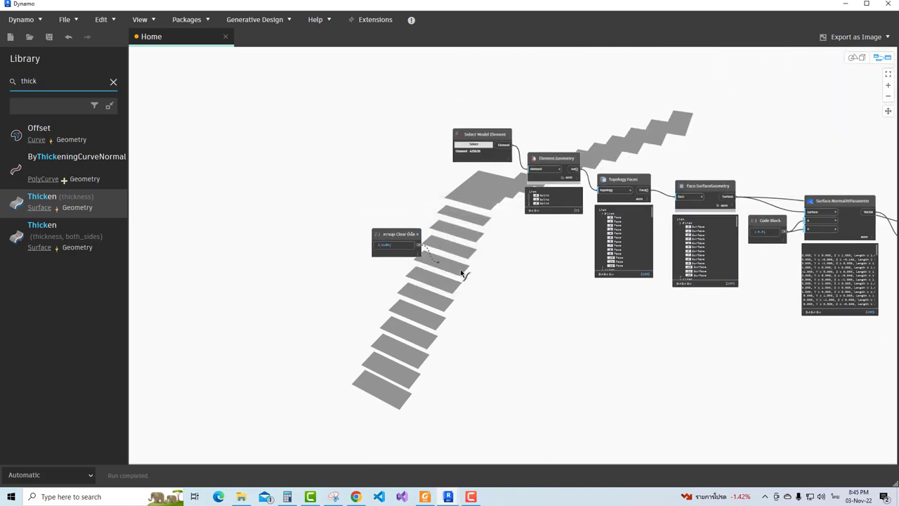
middle_click_drag(462, 271, 147, 201)
scroll(552, 190, "up", 2)
scroll(558, 190, "up", 3)
left_click(420, 268)
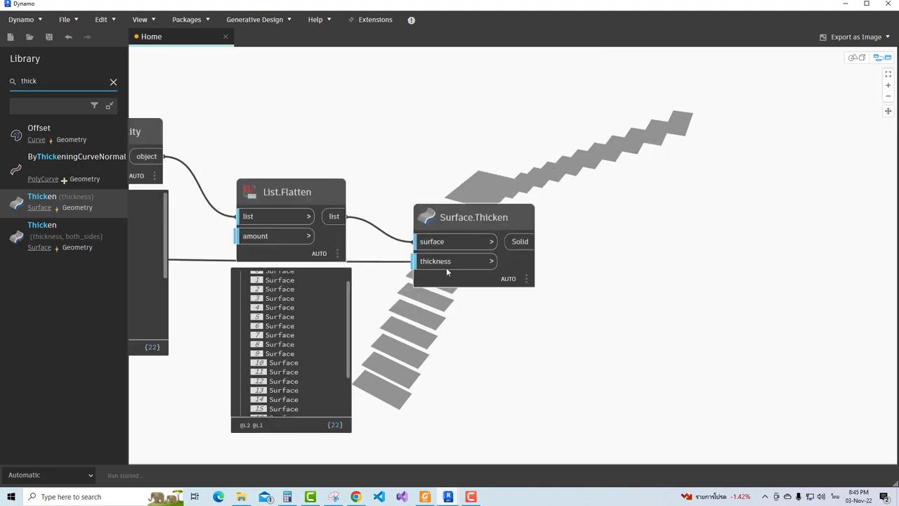
middle_click_drag(612, 302, 469, 260)
left_click(342, 177)
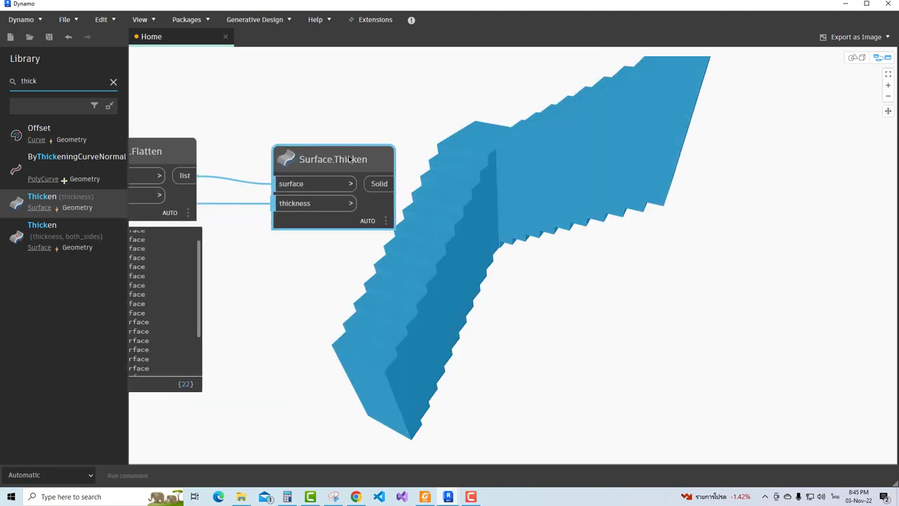
left_click(361, 104)
- Clear the 'thick' Library search and search for 'แผ่นพื้น' (floor slab)
scroll(543, 175, "down", 1)
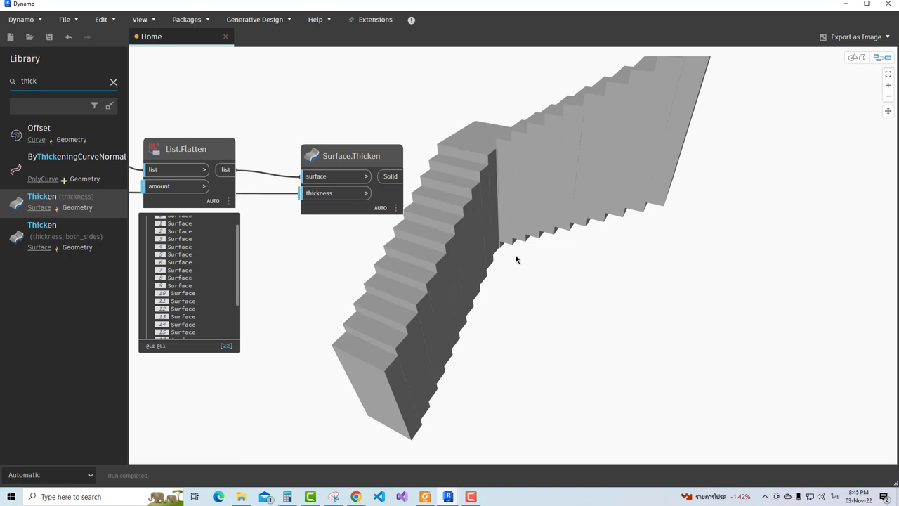
scroll(539, 280, "down", 2)
scroll(539, 280, "down", 1)
middle_click_drag(289, 337, 317, 220)
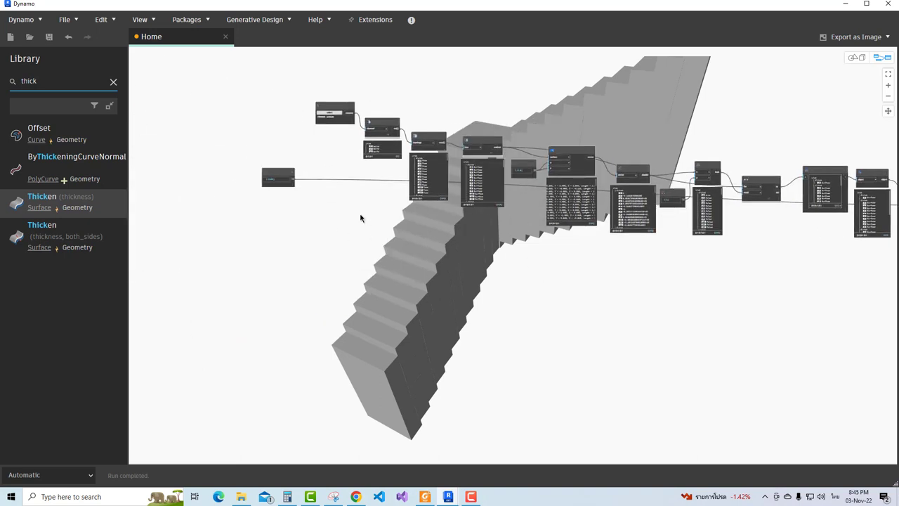
scroll(317, 219, "up", 5)
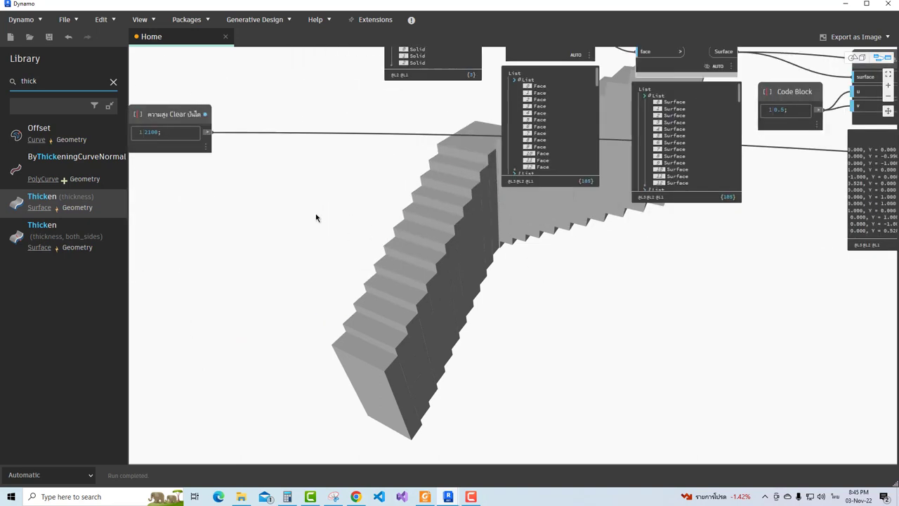
left_click(112, 81)
type("แผ่นพื้น")
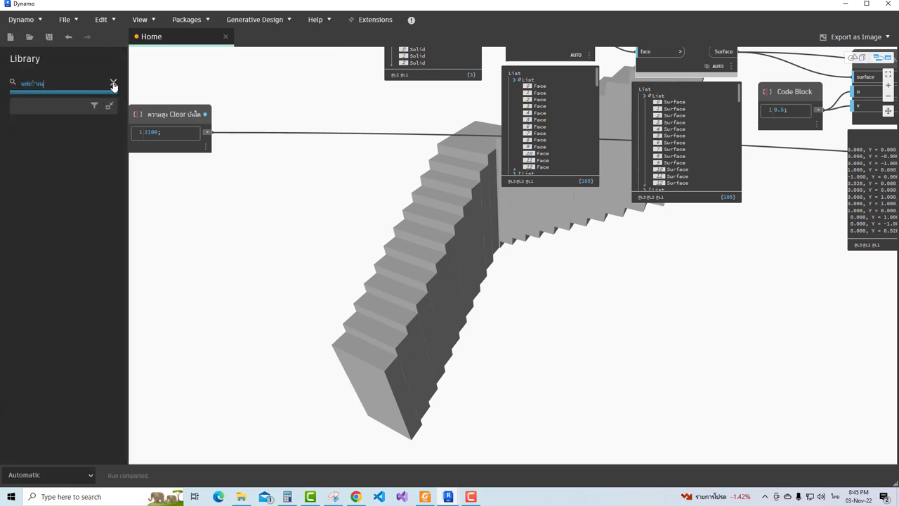
- Place a Categories node from the Library and set it to Floors
left_click(113, 83)
type("cate")
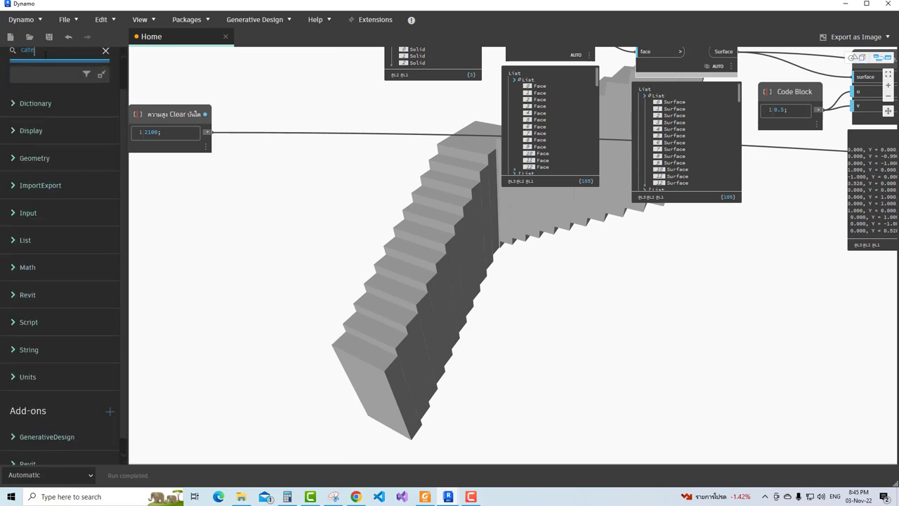
type("gory")
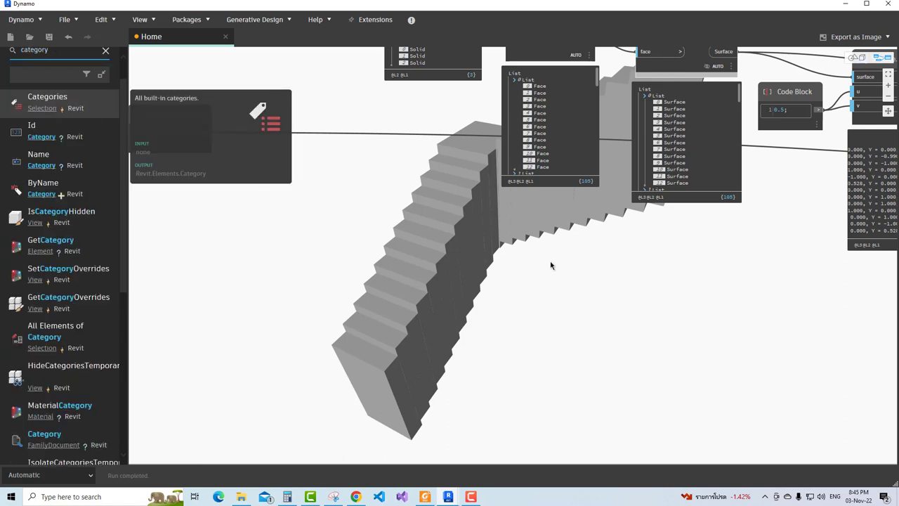
mouse_move(47, 99)
left_mouse_down()
mouse_move(552, 262)
mouse_move(342, 251)
left_mouse_up()
left_click(346, 250)
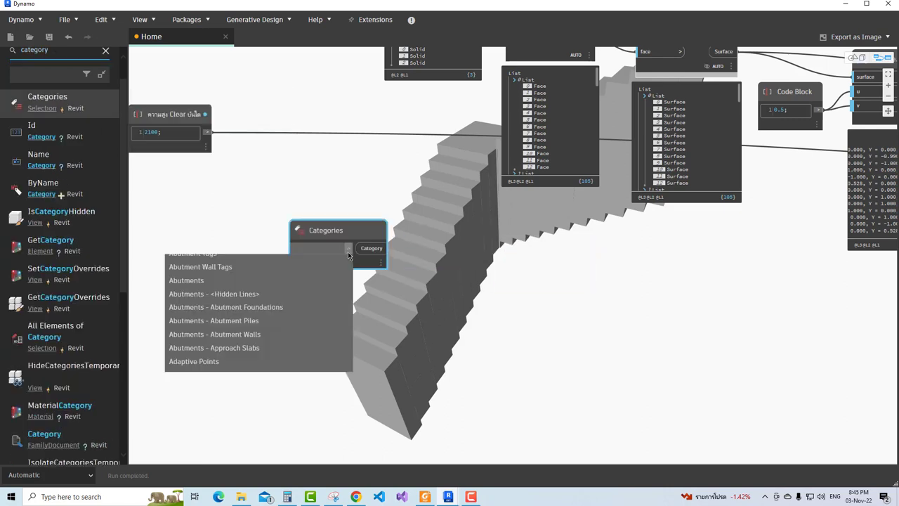
type("fl")
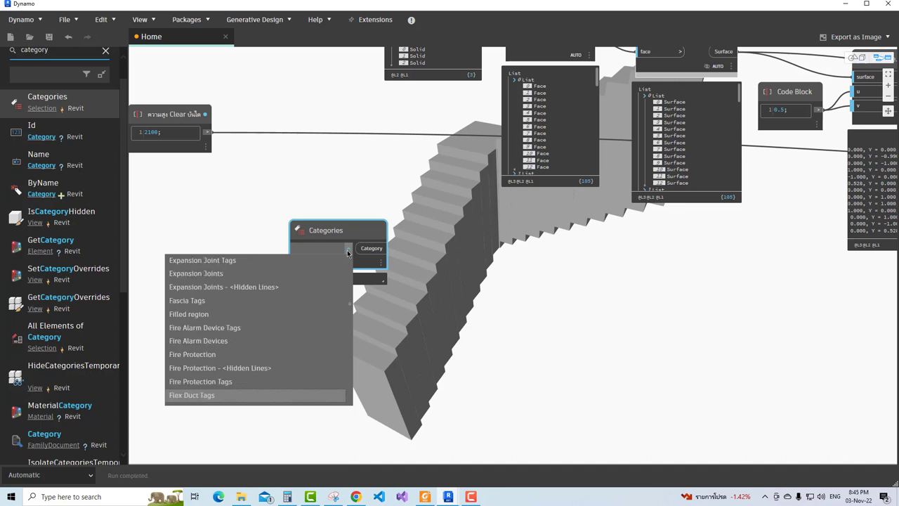
type("o")
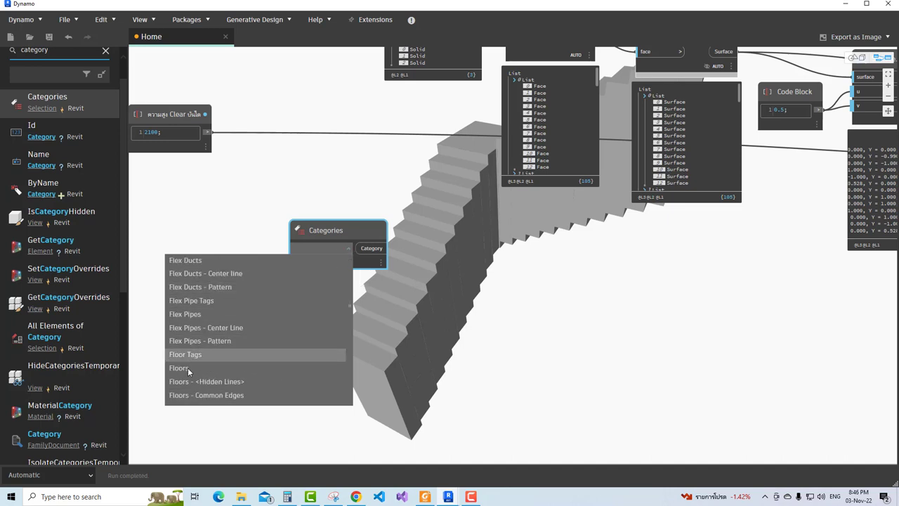
left_click(187, 368)
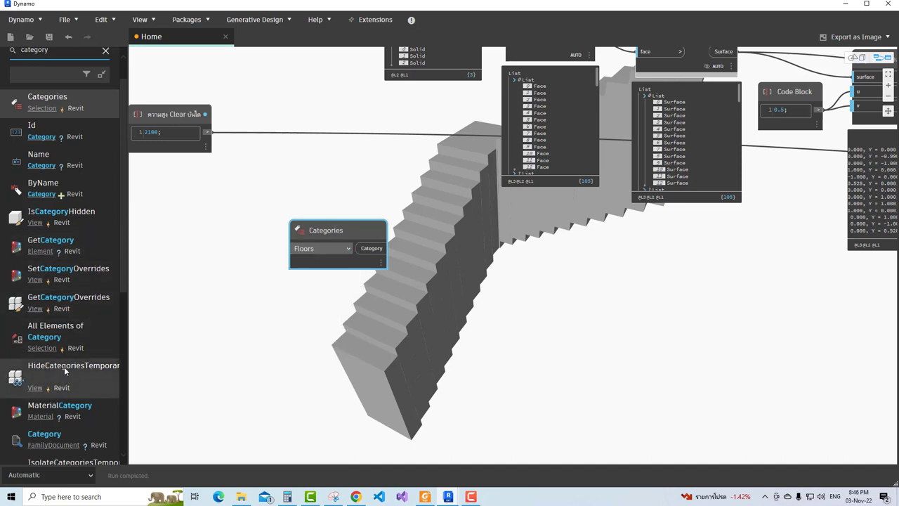
- Feed Floors into an All Elements of Category node, returning two floors
scroll(73, 242, "down", 1)
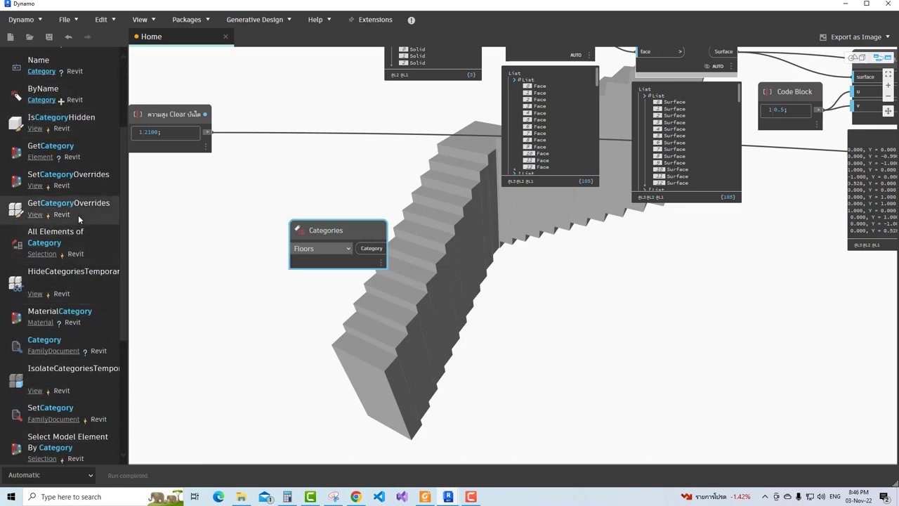
left_click(74, 242)
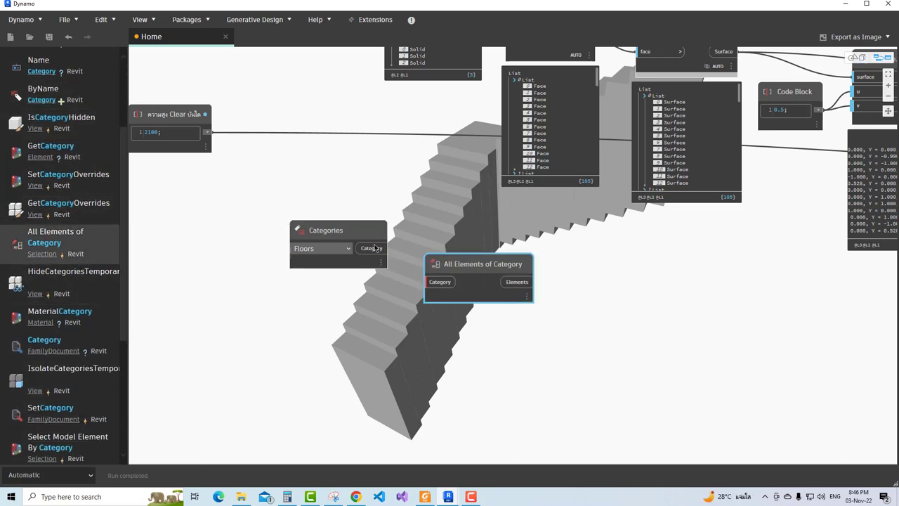
left_click_drag(379, 248, 432, 282)
left_click(526, 313)
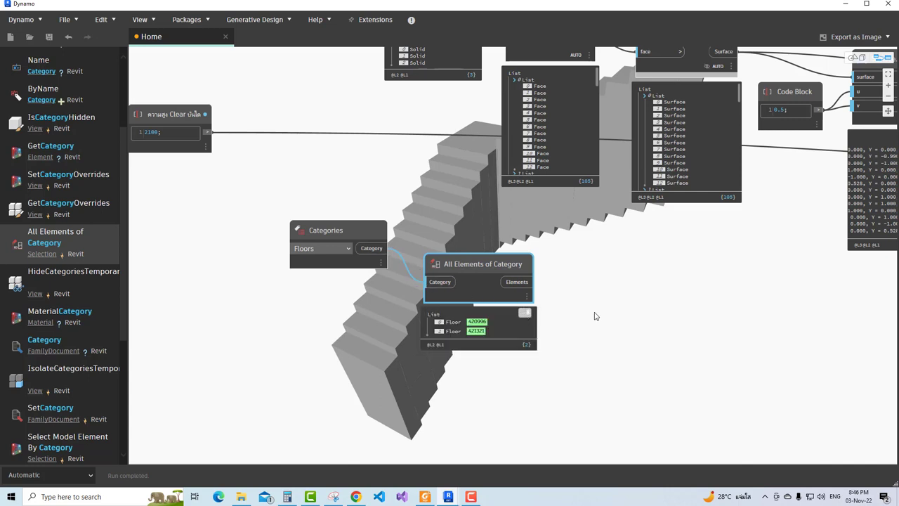
scroll(462, 270, "up", 3)
left_click(864, 4)
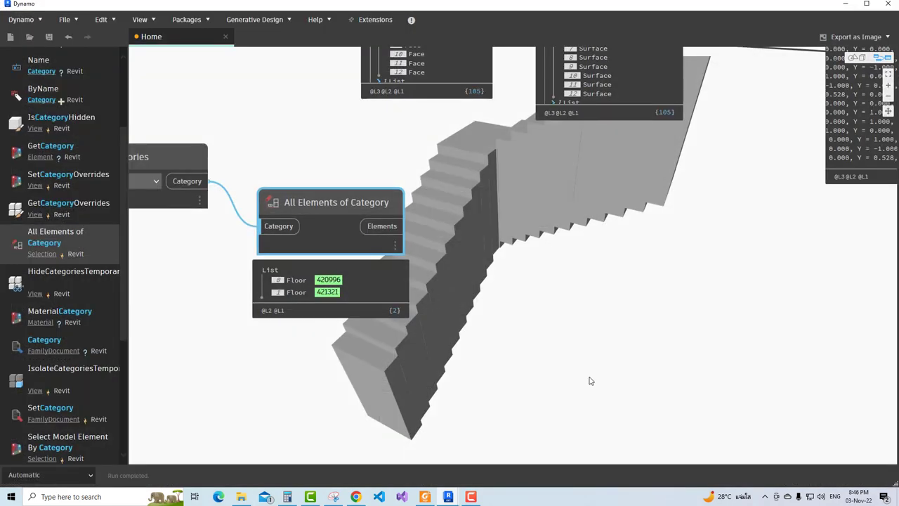
- Add an Element.Geometry node beside the floor nodes
scroll(304, 205, "down", 2)
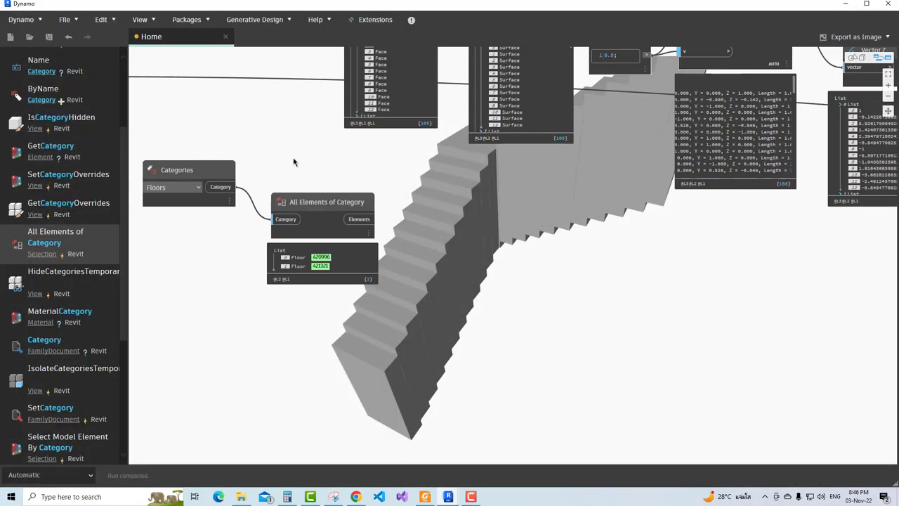
scroll(283, 210, "down", 2)
scroll(285, 201, "up", 1)
scroll(295, 208, "up", 1)
right_click(307, 215)
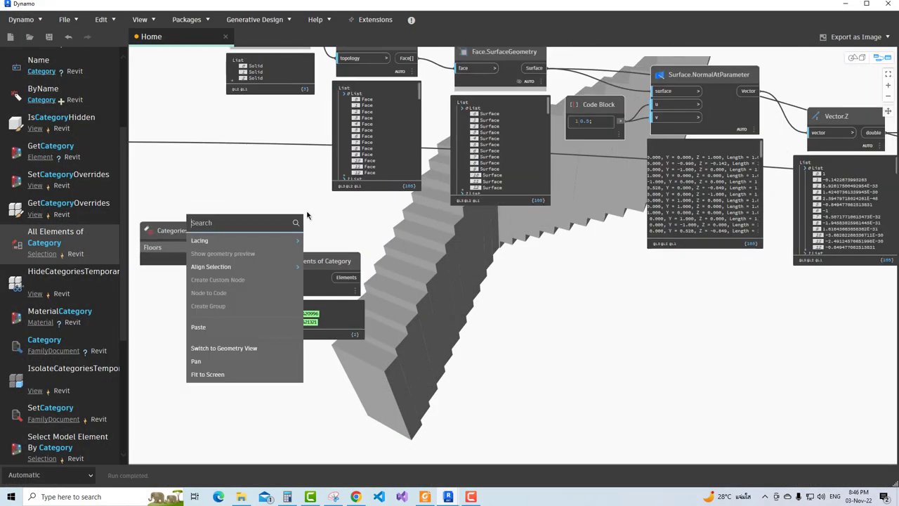
type("element")
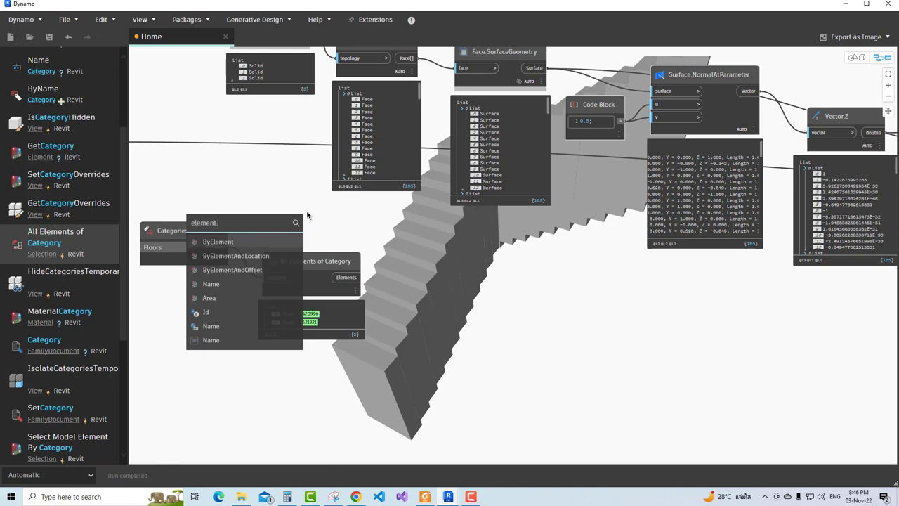
type(".geo")
left_click(241, 241)
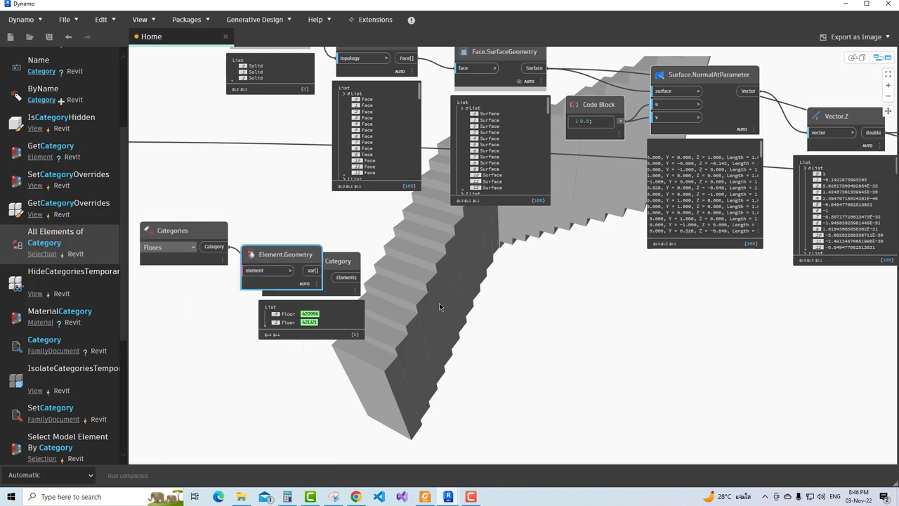
left_click_drag(266, 256, 417, 287)
- Feed the two floor elements into Element.Geometry and fit the graph on screen
scroll(417, 287, "up", 3)
left_click_drag(340, 279, 392, 320)
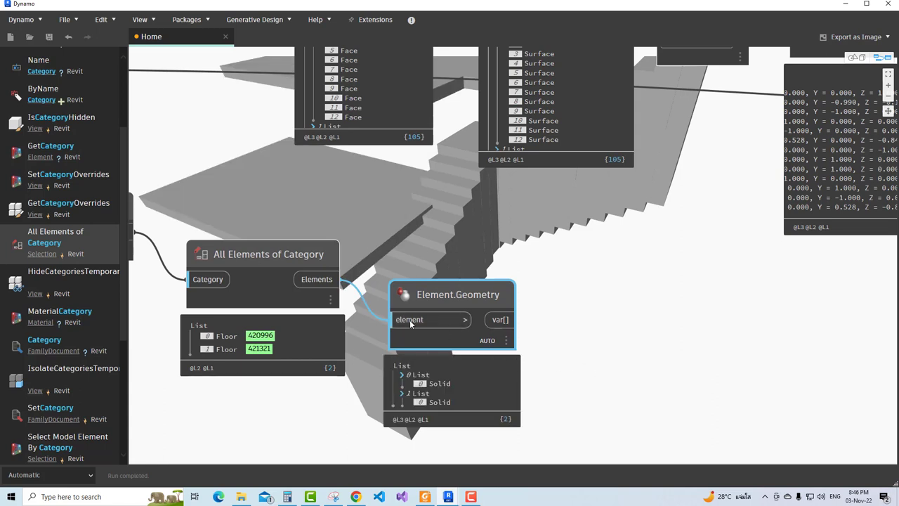
middle_click_drag(503, 362, 300, 297)
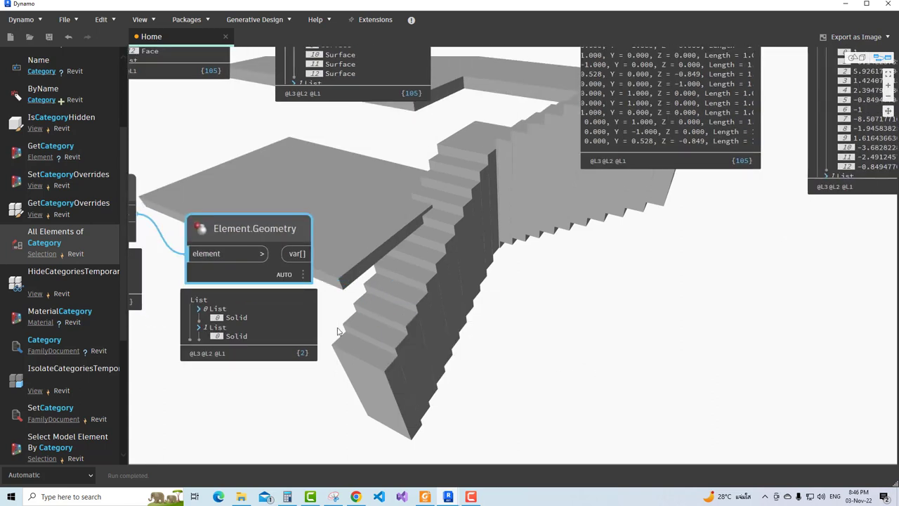
right_click(291, 390)
left_click(281, 380)
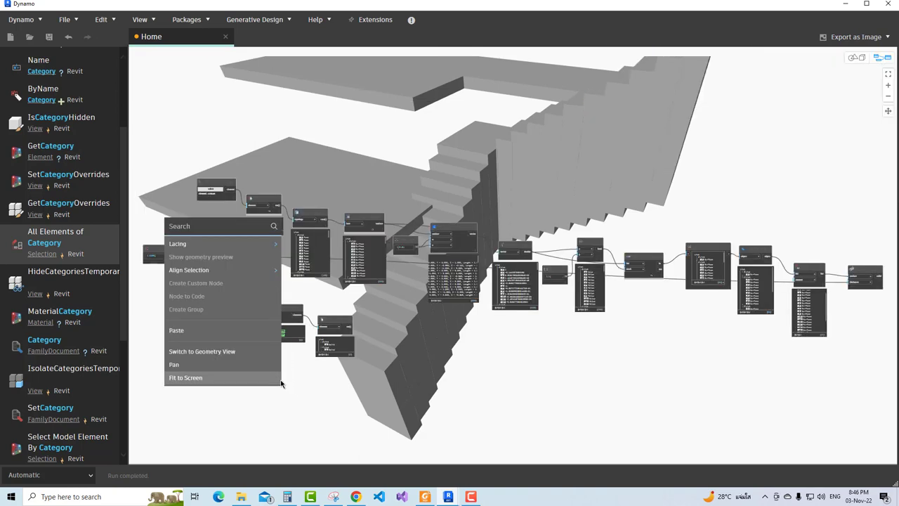
- Add a List.Flatten node to the right of Element.Geometry and feed it the floor solids
scroll(327, 380, "up", 2)
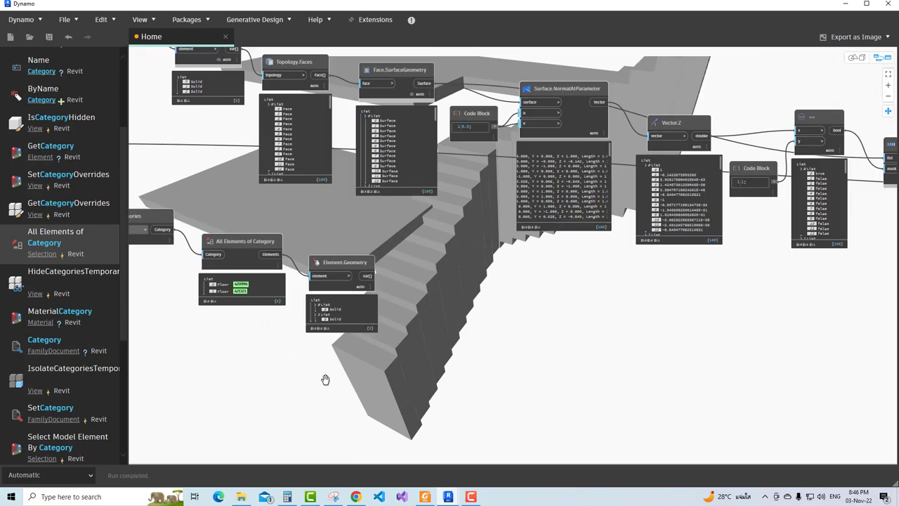
scroll(325, 372, "up", 3)
right_click(324, 343)
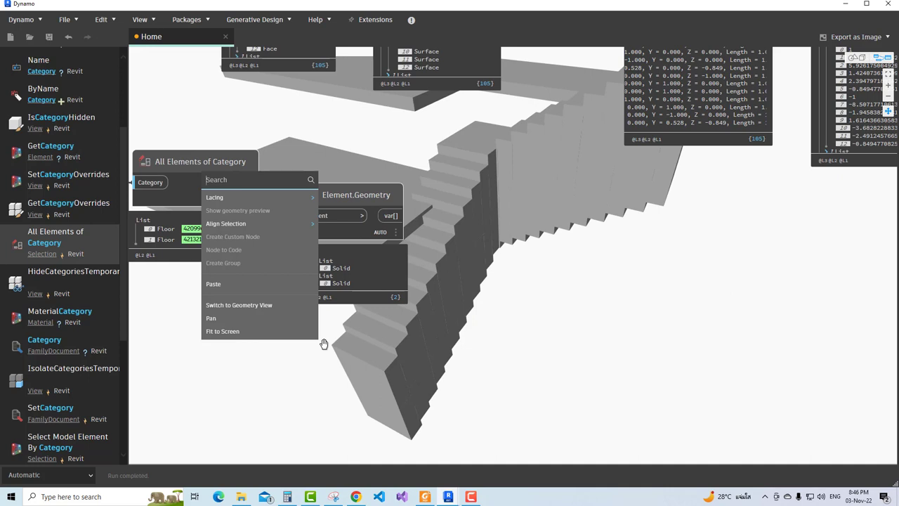
type("fla")
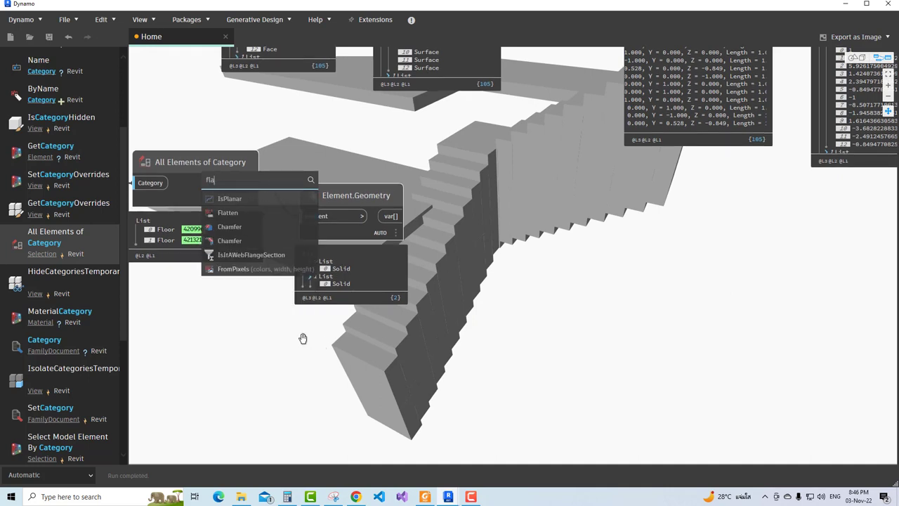
left_click(238, 213)
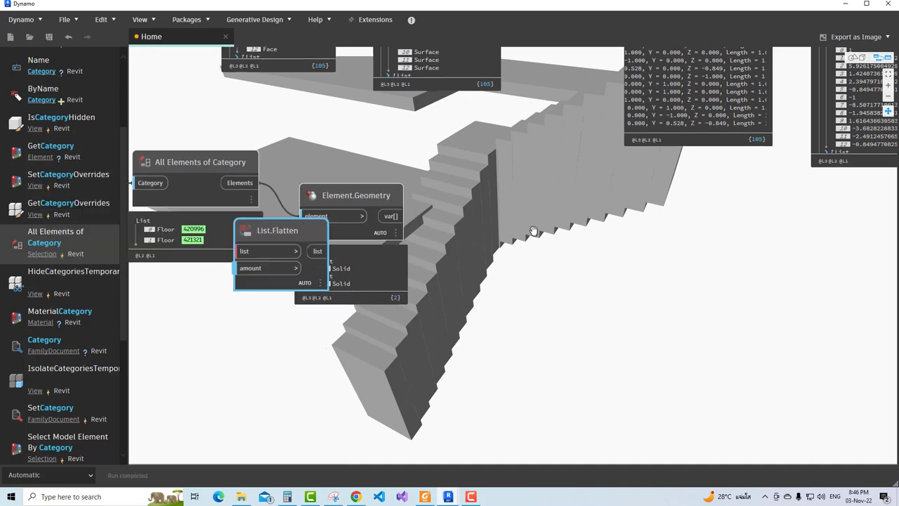
middle_click_drag(271, 153, 441, 156)
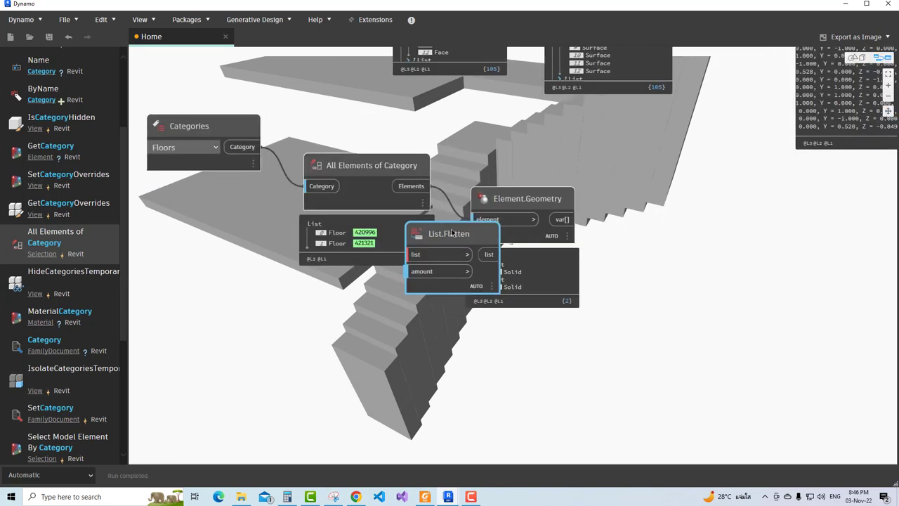
mouse_move(448, 229)
left_mouse_down()
mouse_move(600, 236)
mouse_move(655, 250)
left_mouse_up()
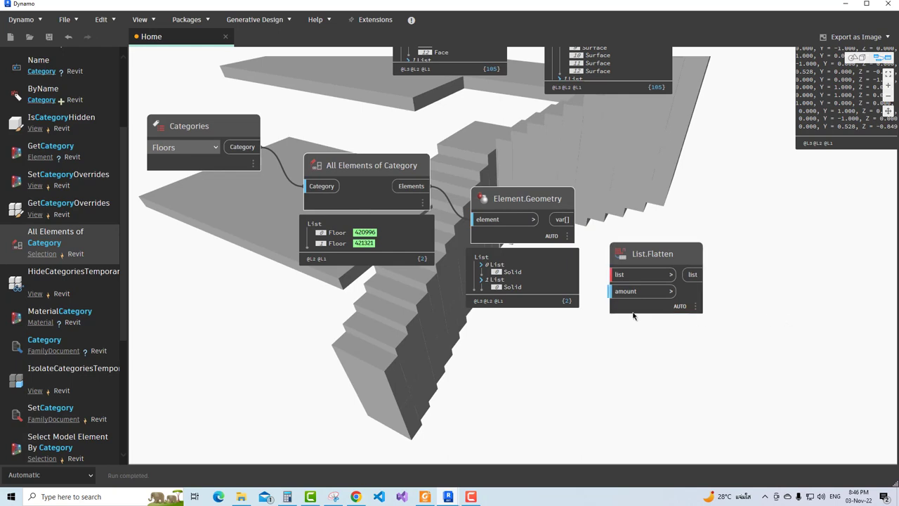
middle_click_drag(599, 239, 297, 229)
left_click_drag(258, 210, 315, 264)
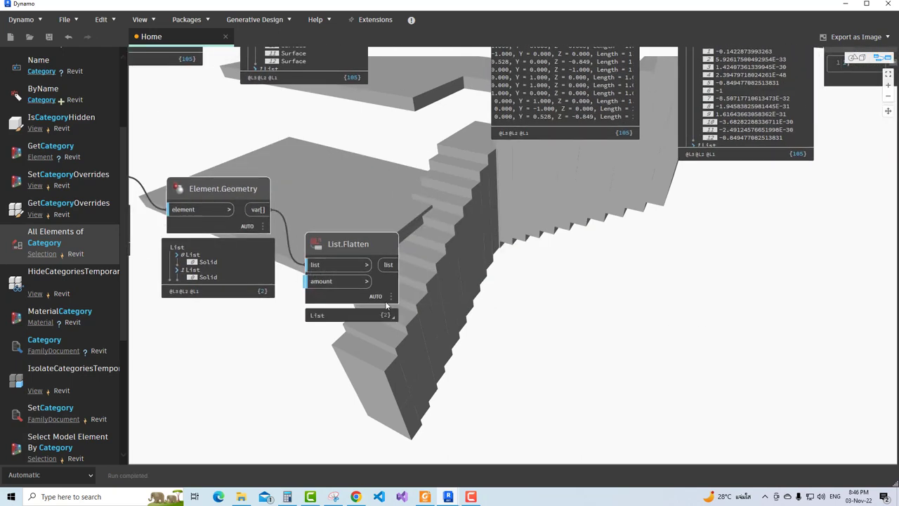
left_click(520, 362)
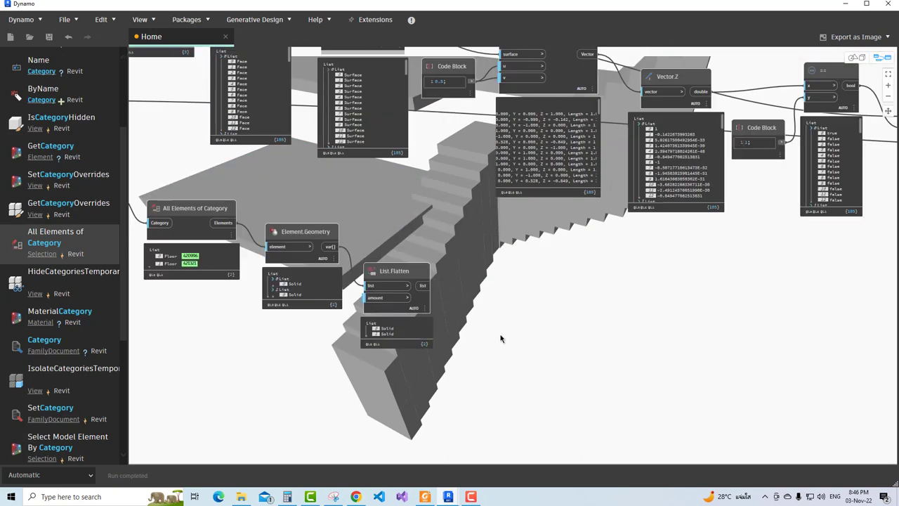
- Clear the category search from the Library search box
scroll(520, 337, "down", 2)
scroll(105, 77, "up", 3)
left_click(105, 83)
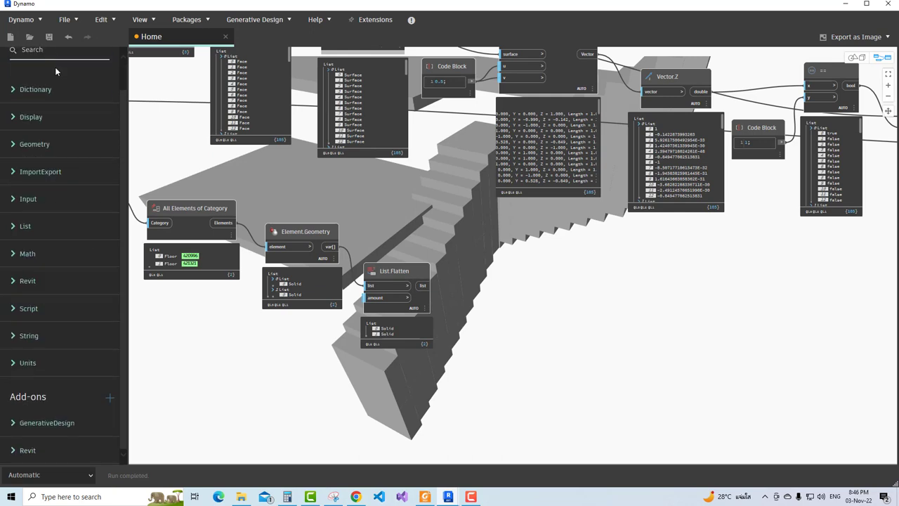
left_click(40, 79)
- Add a Geometry.DoesIntersect node and place it at the right of the graph
type("int")
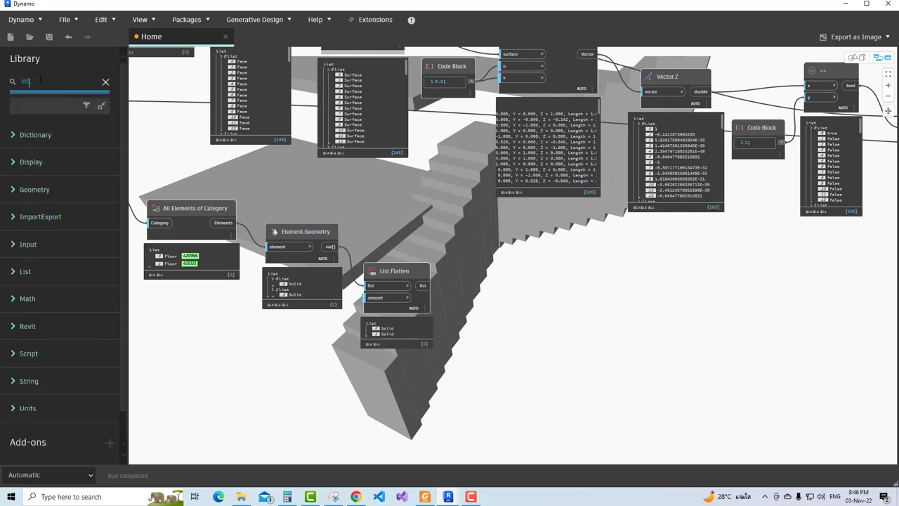
type("er")
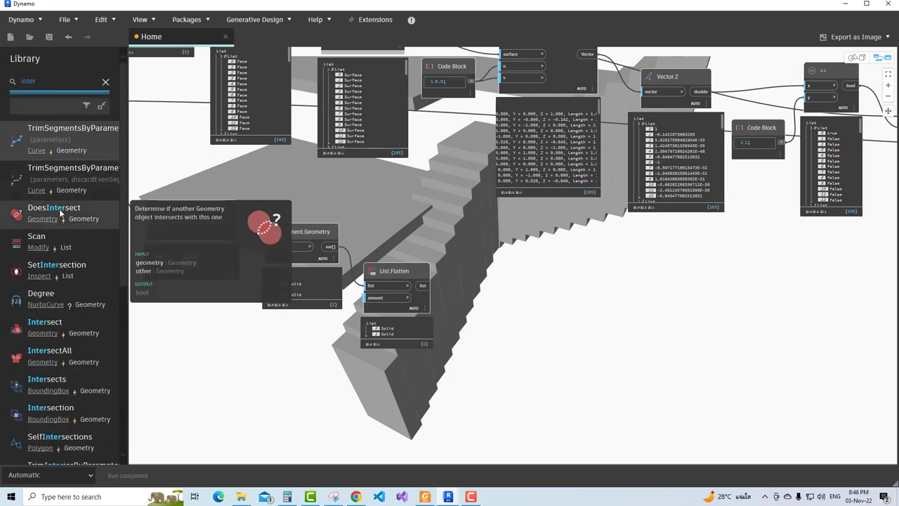
left_click(59, 209)
scroll(575, 361, "down", 5)
scroll(574, 361, "down", 3)
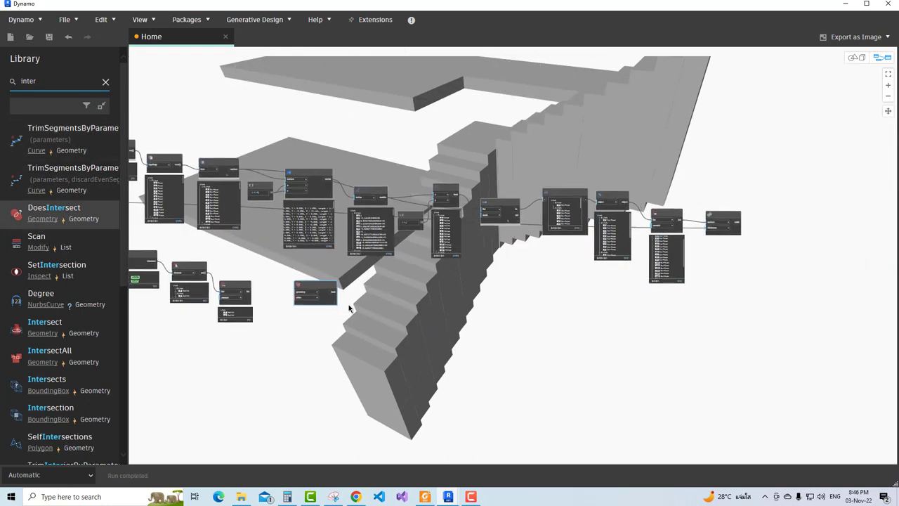
left_click_drag(325, 296, 614, 268)
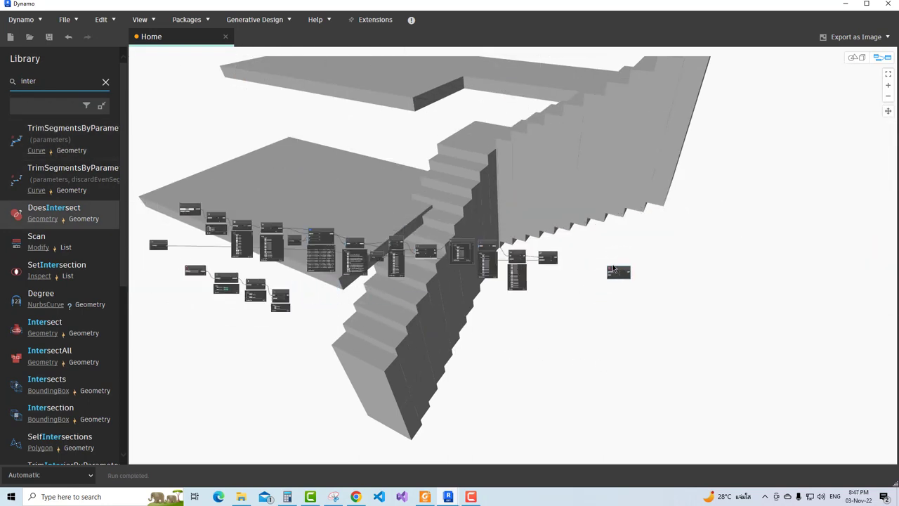
- Shift the four floor-slab nodes to the right, beside the thickened-solids chain
scroll(194, 278, "up", 2)
left_click(303, 322)
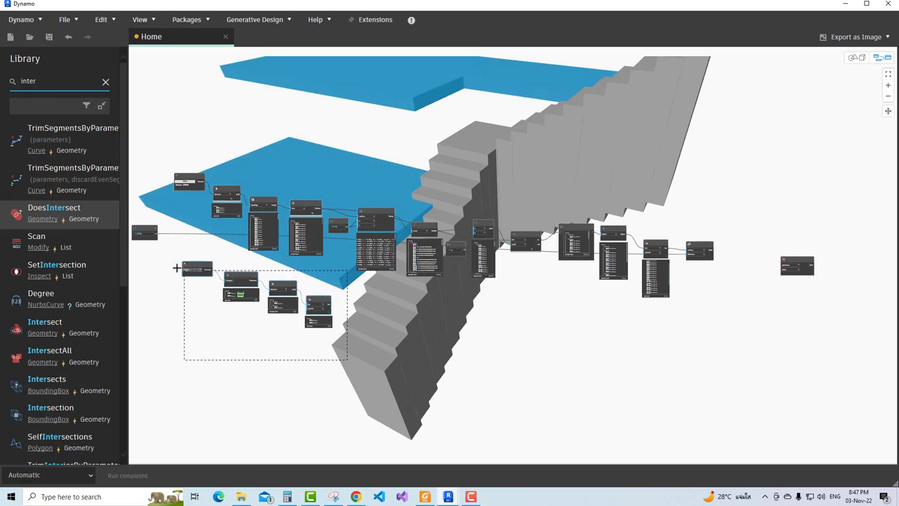
left_click_drag(300, 292, 636, 331)
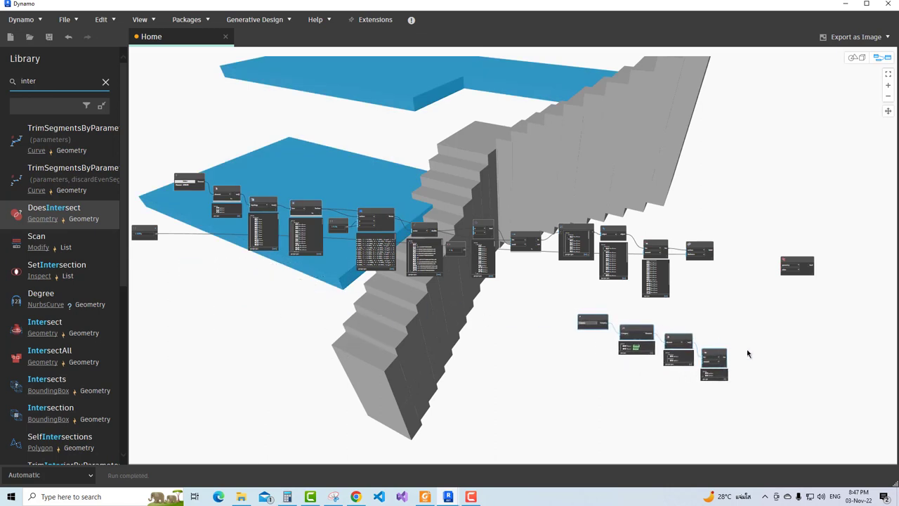
scroll(632, 327, "up", 3)
- Group the Categories, All Elements, Element.Geometry and List.Flatten nodes and title the group 'พื้น'
right_click(632, 320)
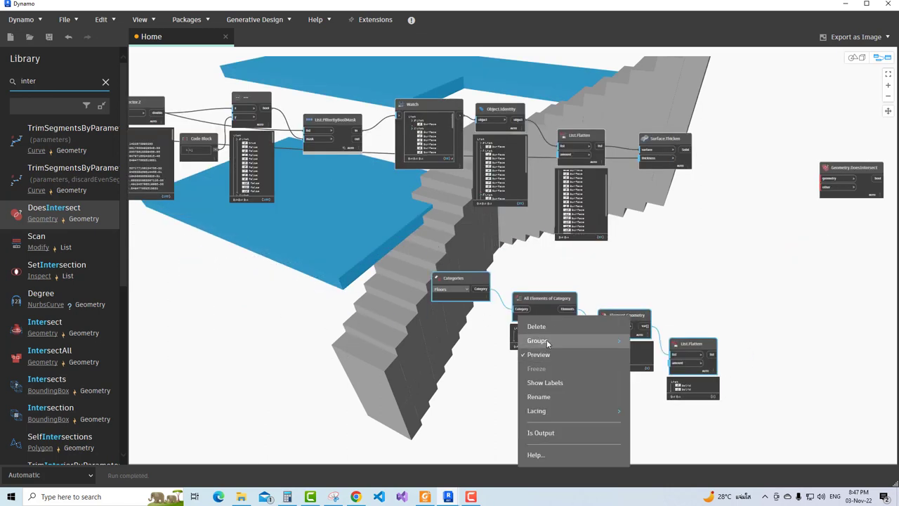
left_click(660, 340)
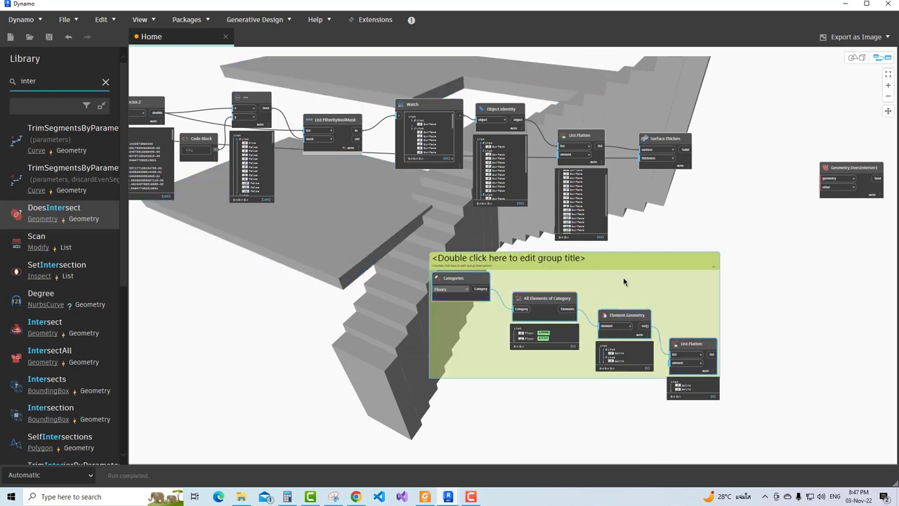
left_click_drag(623, 277, 646, 293)
double_click(589, 274)
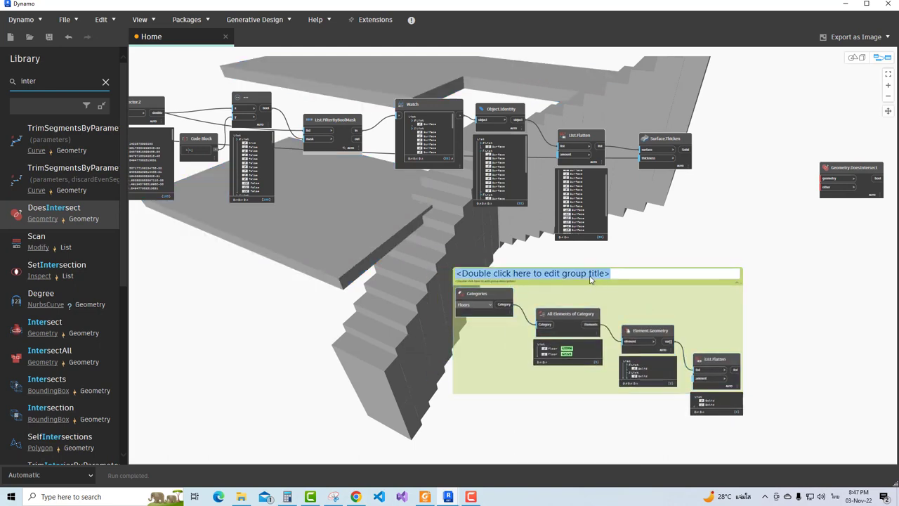
type("ที")
left_click(728, 209)
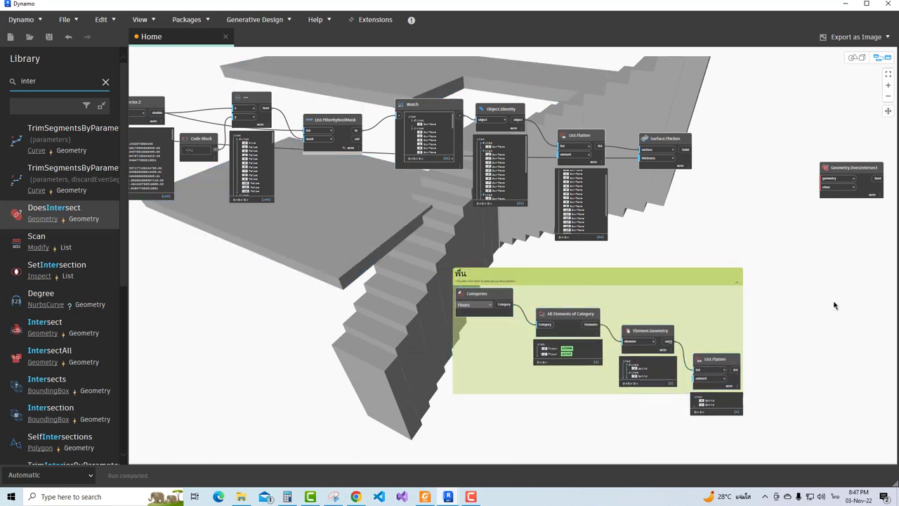
middle_click_drag(836, 306, 473, 249)
scroll(470, 136, "up", 2)
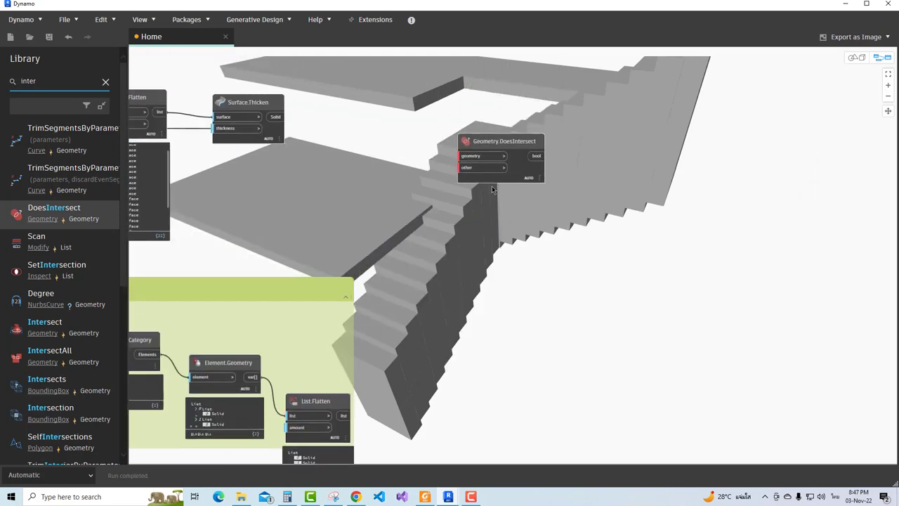
- Connect Surface.Thicken's stair clearance solids to DoesIntersect's geometry input
left_click_drag(493, 190, 502, 258)
mouse_move(521, 326)
middle_mouse_down()
mouse_move(505, 276)
mouse_move(541, 336)
middle_mouse_up()
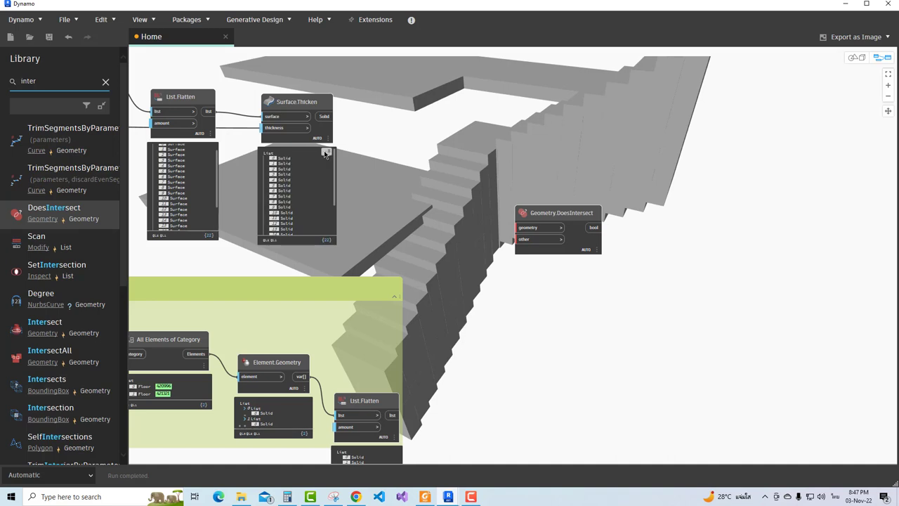
left_click(325, 154)
middle_click_drag(522, 354, 396, 260)
scroll(395, 260, "up", 1)
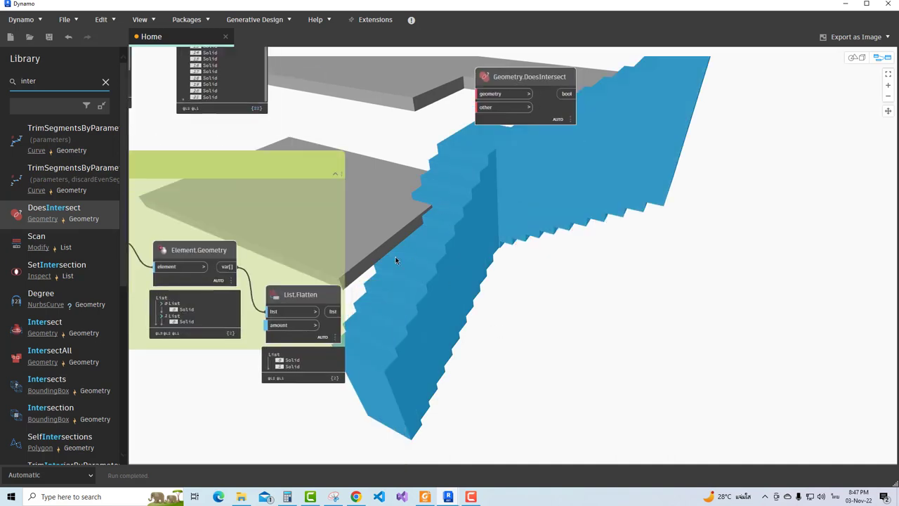
scroll(407, 331, "down", 2)
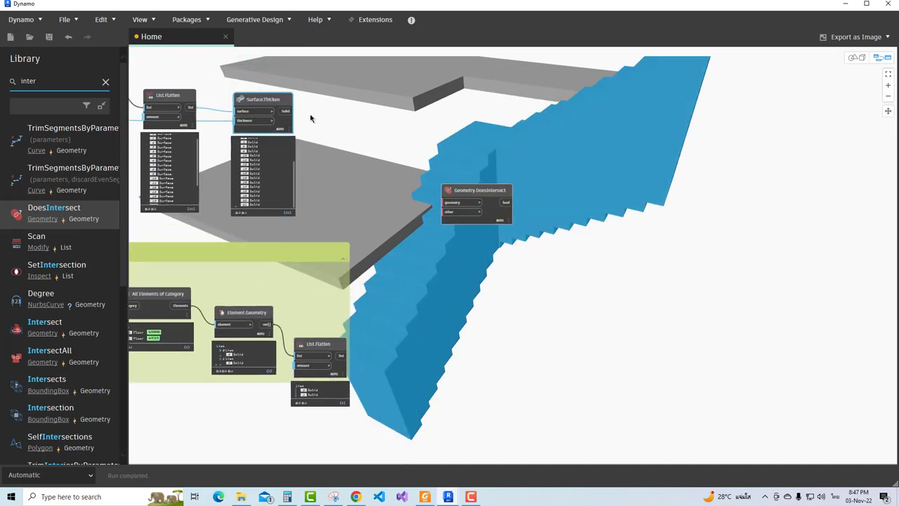
left_click(285, 111)
scroll(421, 186, "up", 2)
left_click(423, 186)
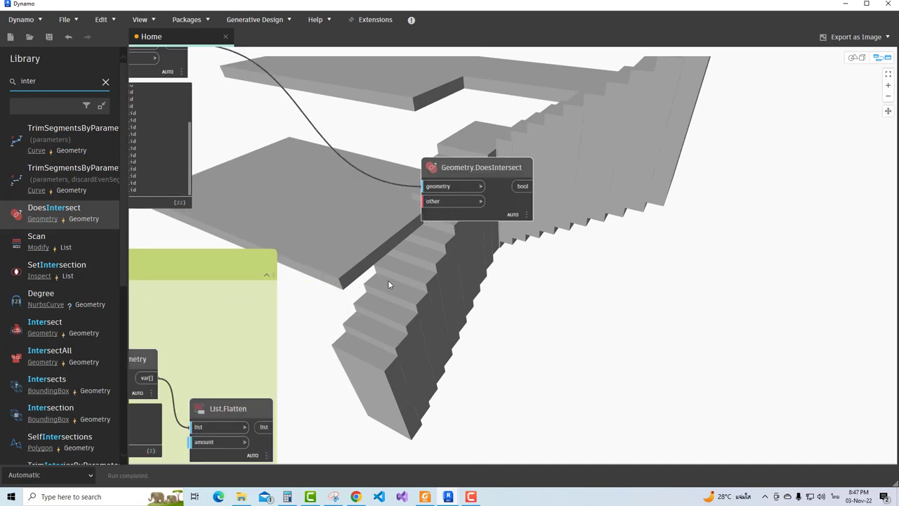
scroll(388, 284, "down", 2)
- Connect List.Flatten's two floor solids to DoesIntersect's other input, giving two false results
left_click(301, 384)
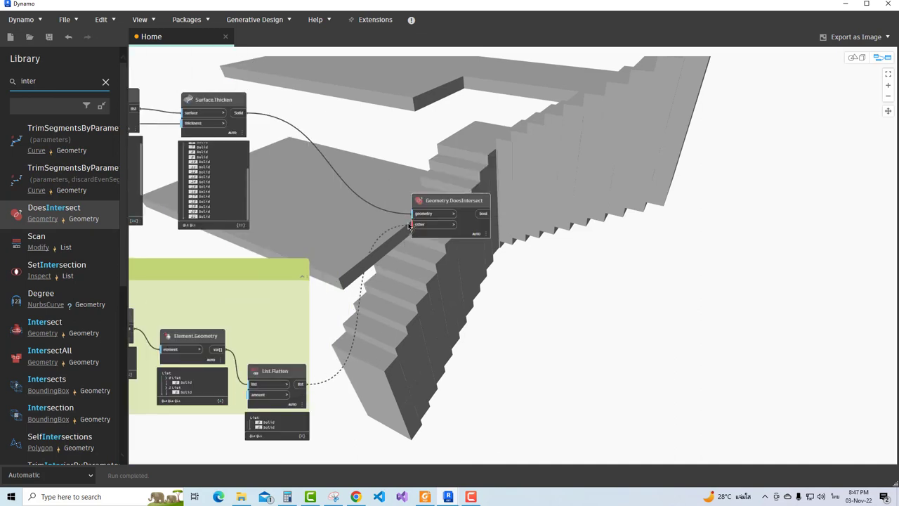
left_click(409, 225)
scroll(461, 226, "up", 2)
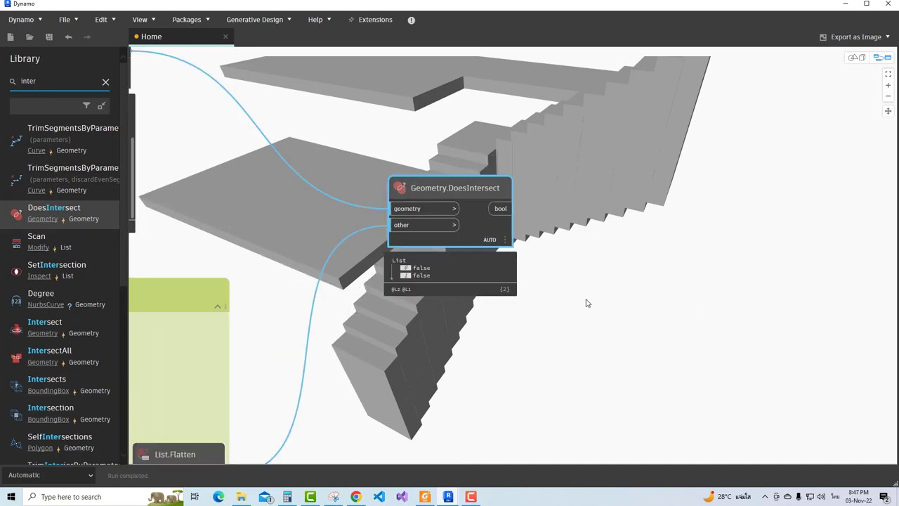
scroll(587, 303, "down", 1)
scroll(570, 322, "down", 1)
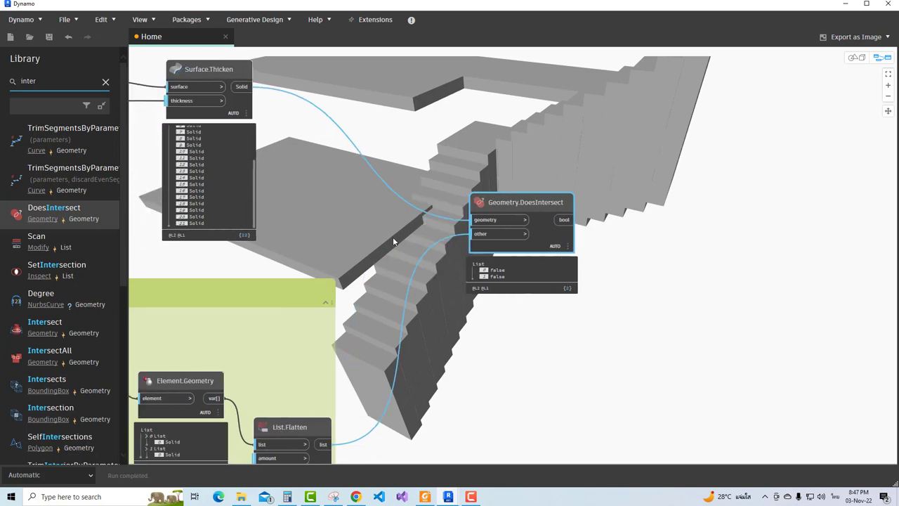
mouse_move(207, 180)
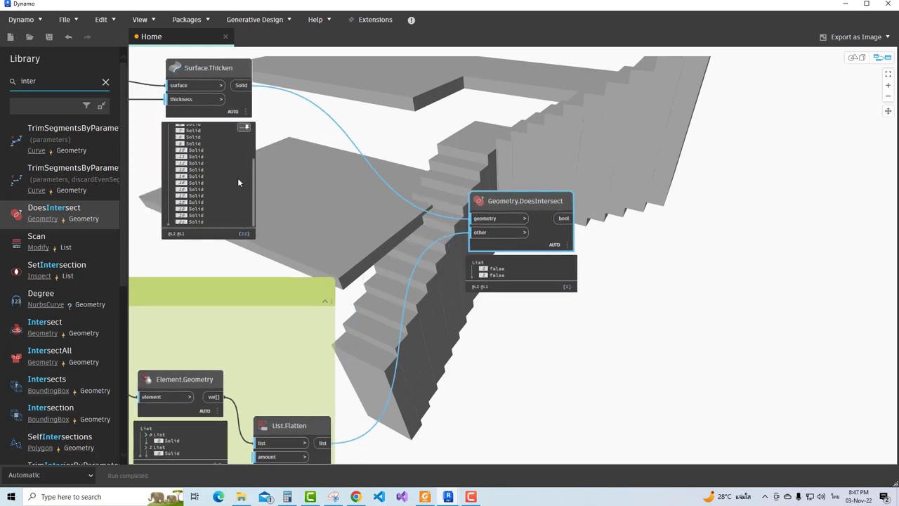
scroll(238, 182, "up", 3)
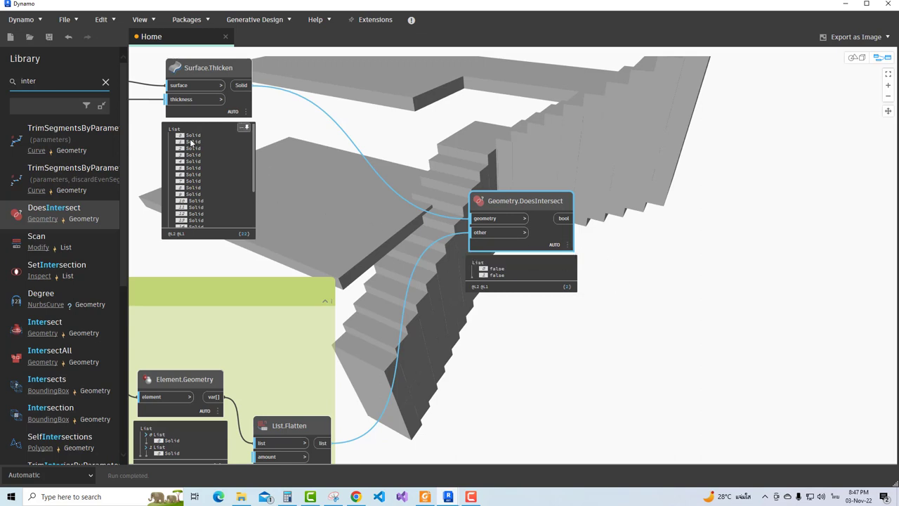
middle_click_drag(204, 139, 219, 49)
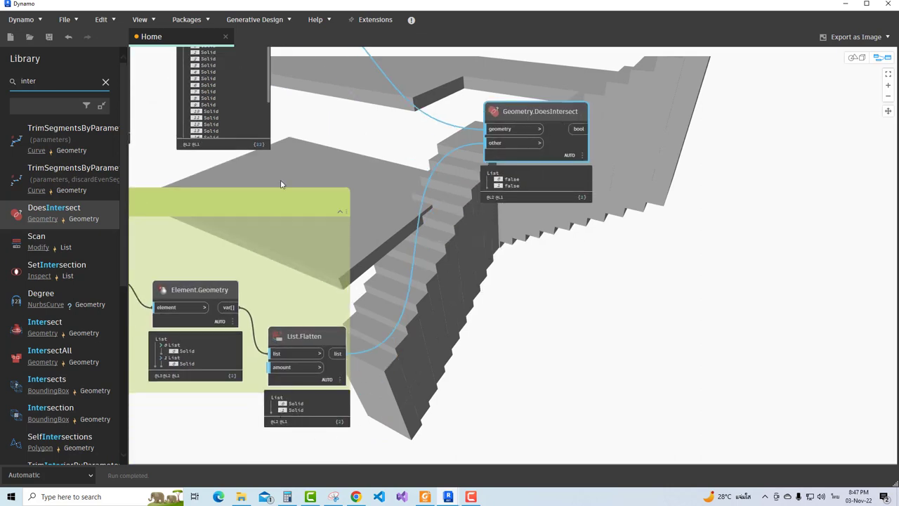
middle_click_drag(259, 118, 283, 200)
middle_click_drag(328, 250, 329, 174)
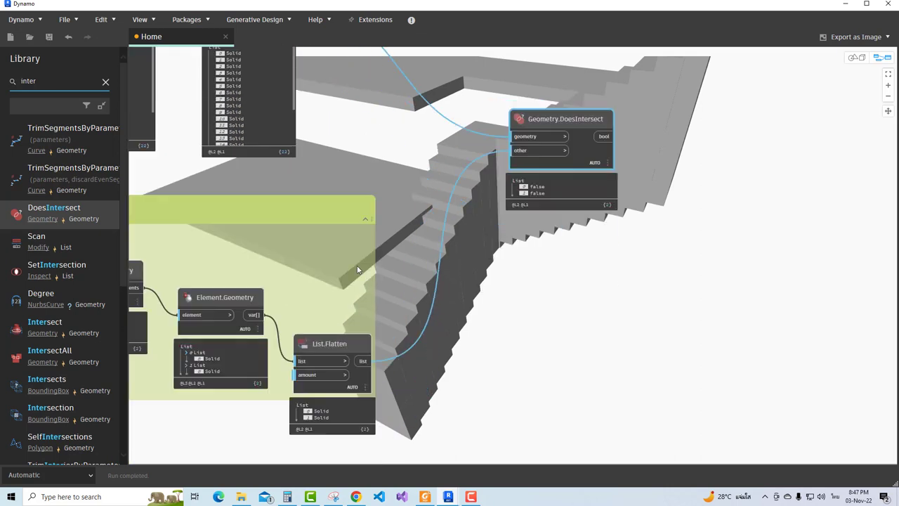
middle_click_drag(228, 77, 241, 127)
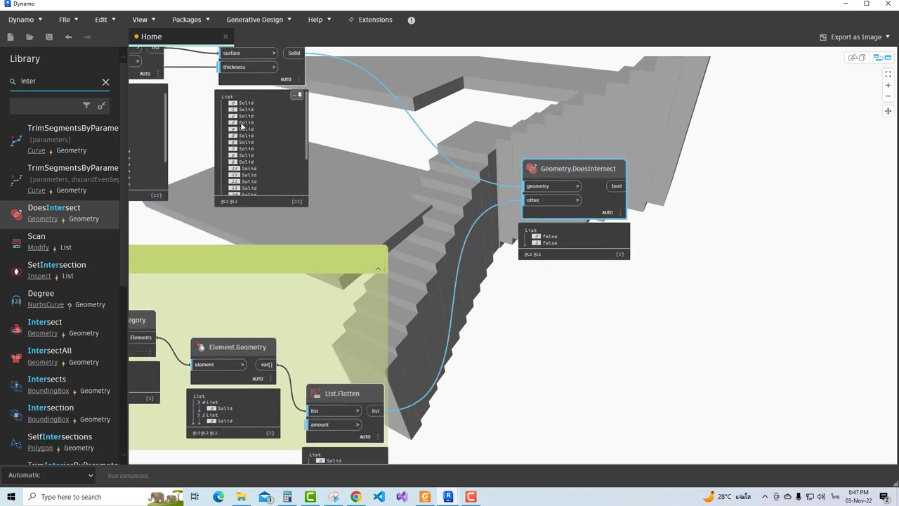
middle_click_drag(350, 213, 348, 152)
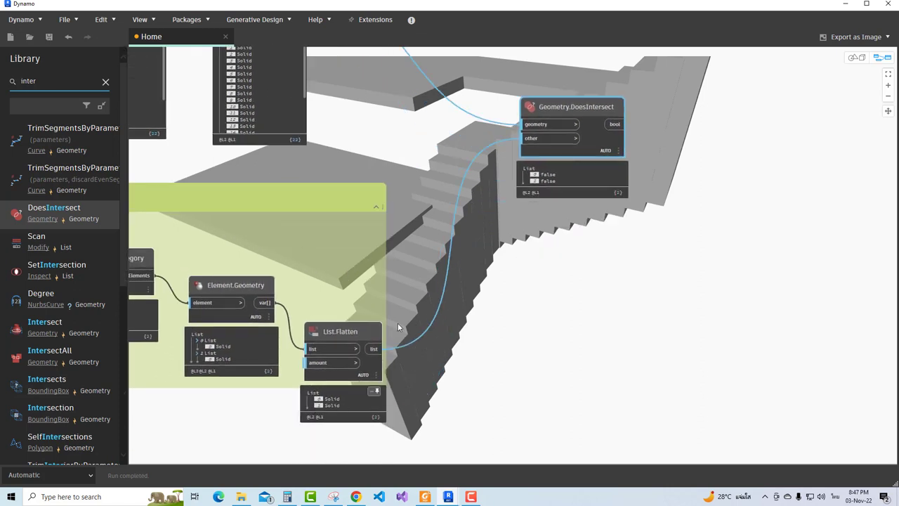
middle_click_drag(564, 320, 440, 361)
- Set Geometry.DoesIntersect's lacing to Cross Product
left_click(490, 192)
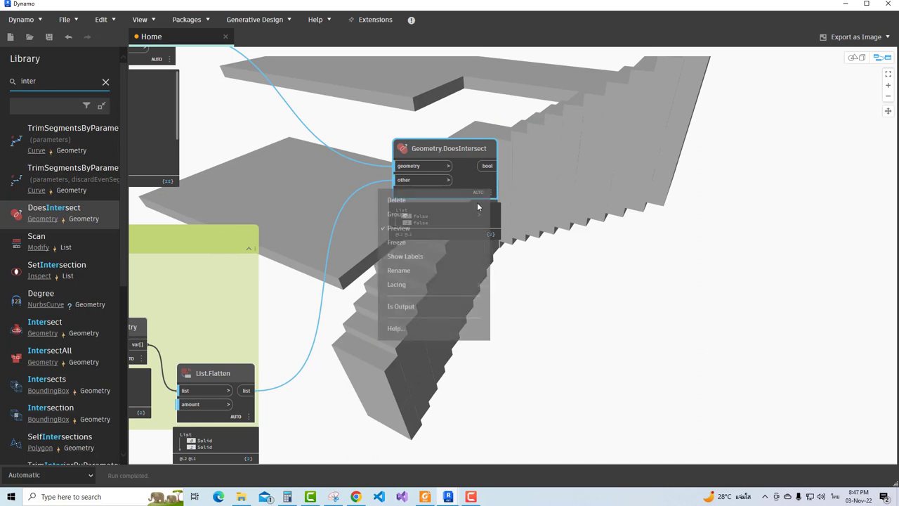
mouse_move(397, 284)
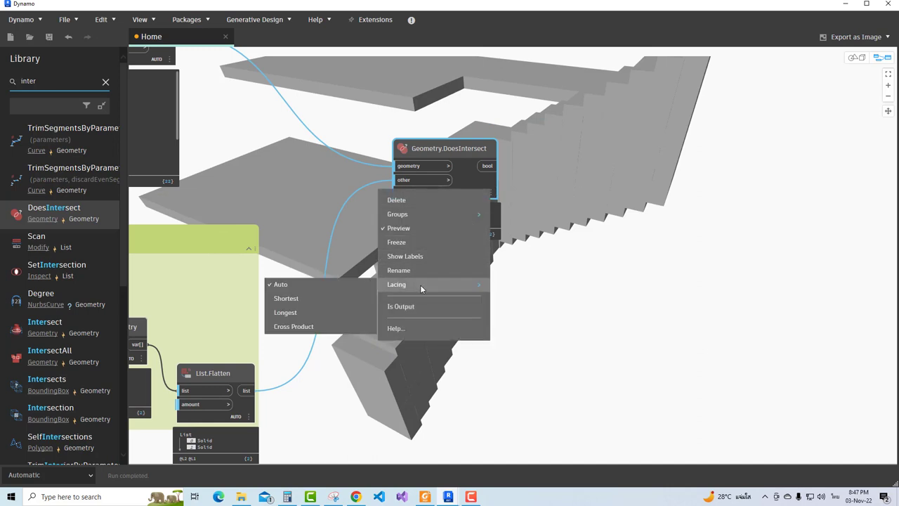
left_click(294, 326)
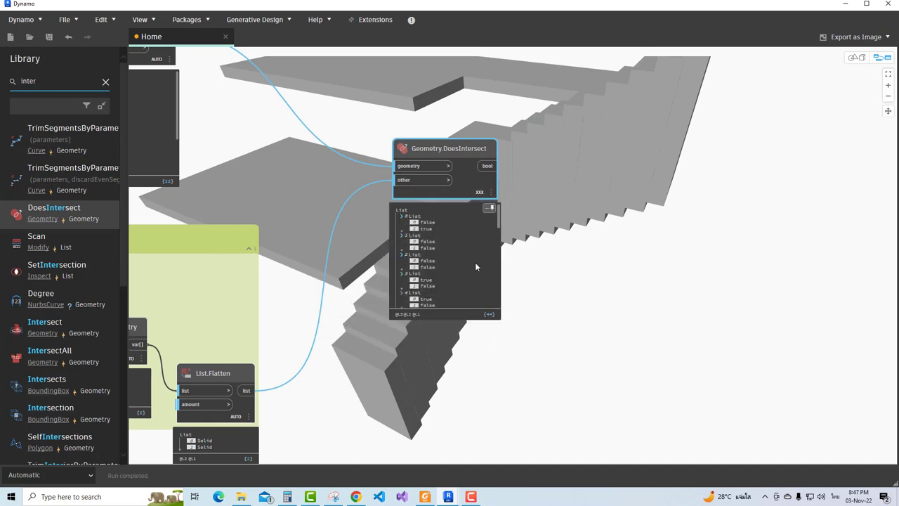
scroll(469, 265, "down", 3)
scroll(467, 261, "down", 3)
scroll(466, 264, "down", 5)
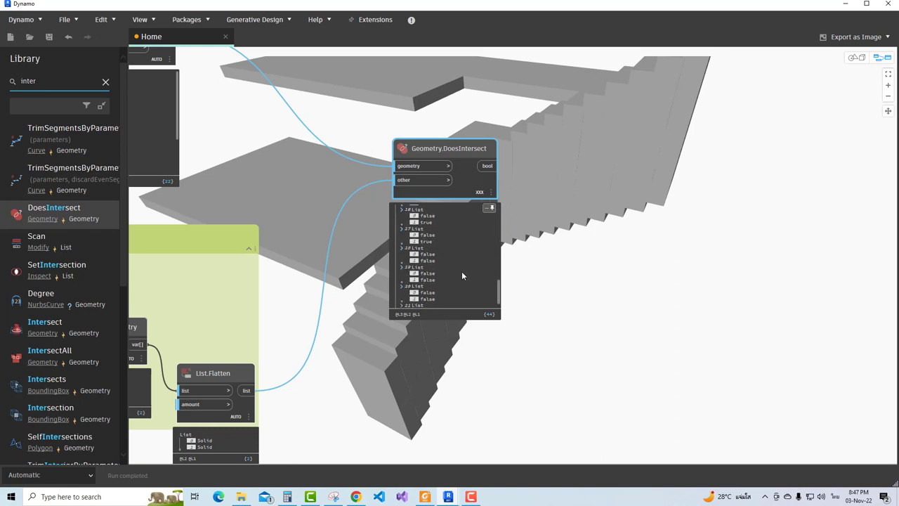
scroll(462, 274, "up", 4)
scroll(470, 261, "up", 5)
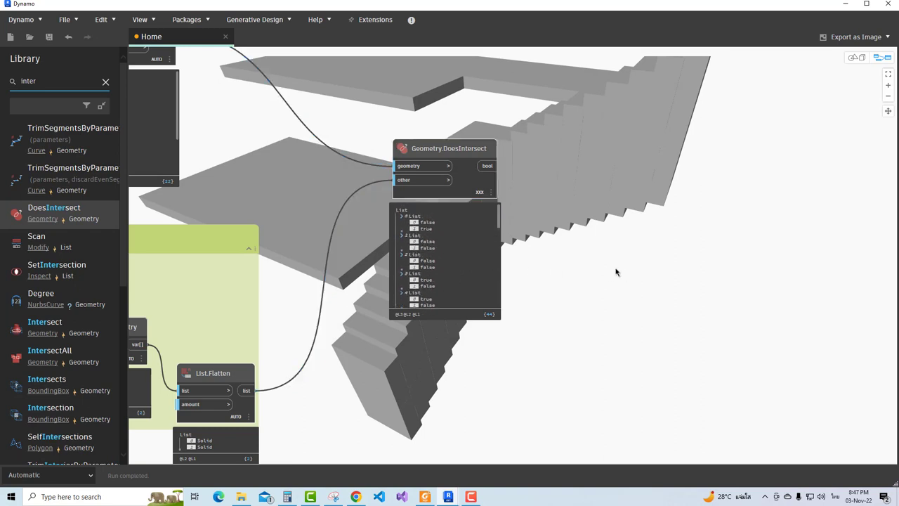
- Inspect the 44 true/false clash results and locate the first stair solid in the model
mouse_move(616, 266)
middle_mouse_down()
mouse_move(518, 305)
mouse_move(635, 299)
middle_mouse_up()
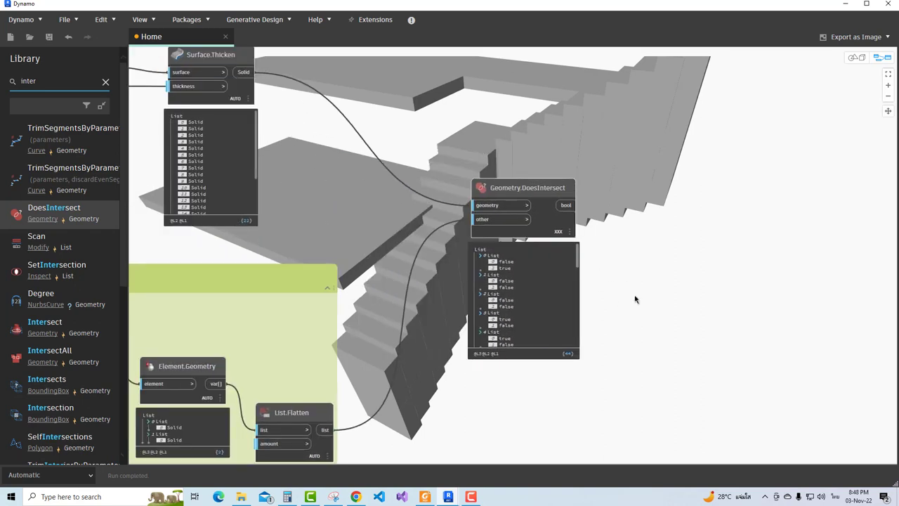
scroll(606, 295, "up", 2)
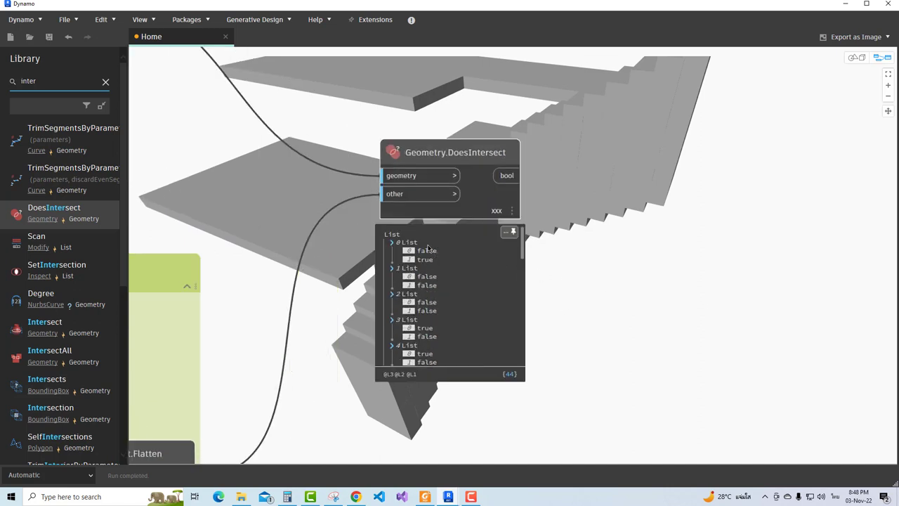
scroll(576, 272, "down", 2)
mouse_move(187, 165)
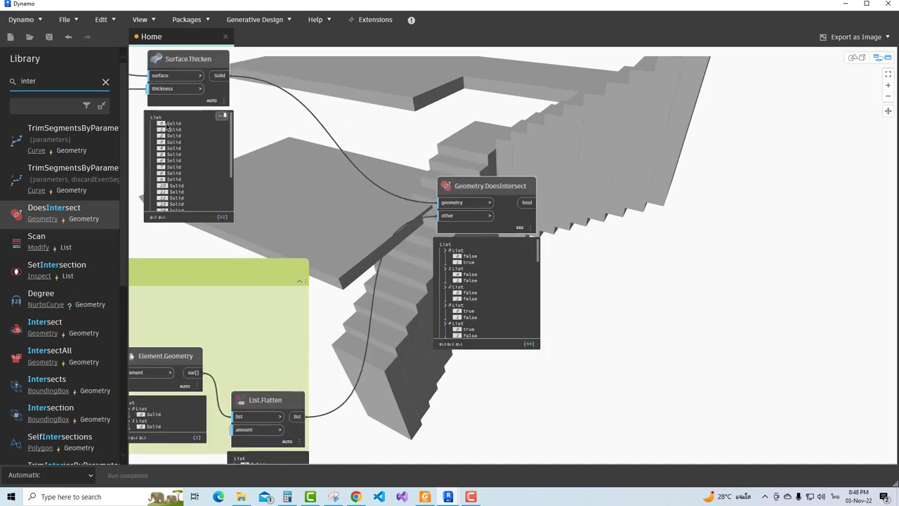
left_click(172, 124)
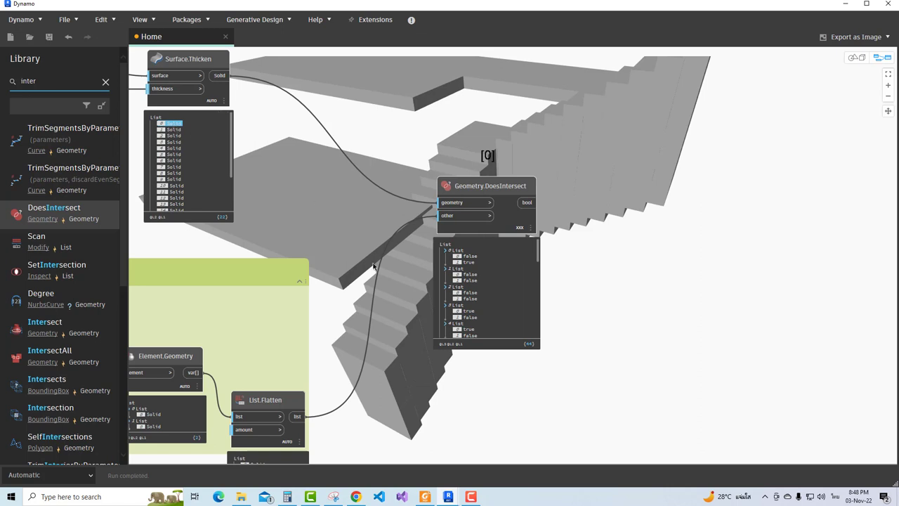
middle_click_drag(378, 264, 388, 239)
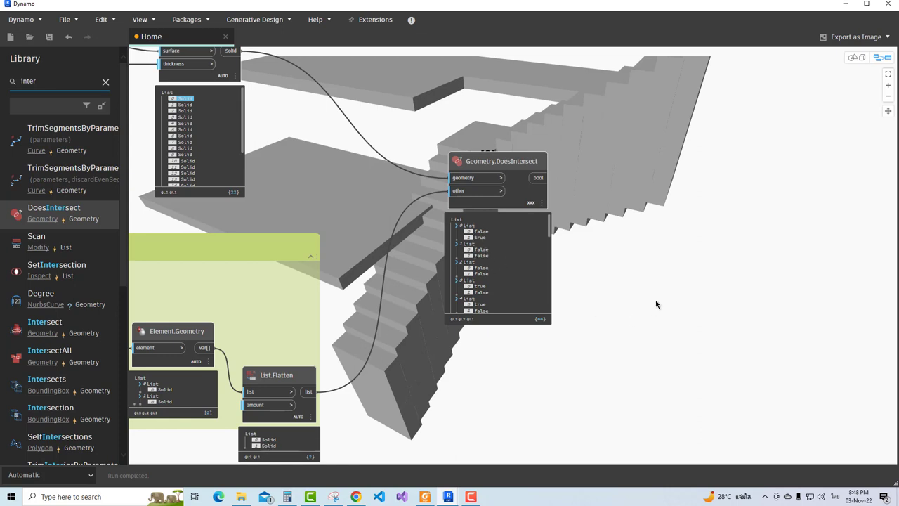
middle_click_drag(656, 305, 457, 255)
scroll(485, 288, "up", 2)
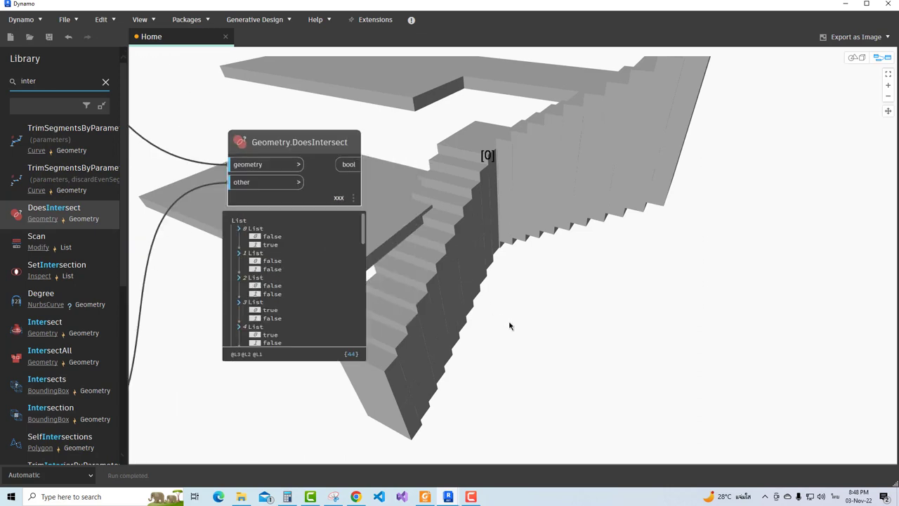
- Add a List.AnyTrue node beside Geometry.DoesIntersect and wire the intersection results into it
left_click(106, 82)
type("ฆ")
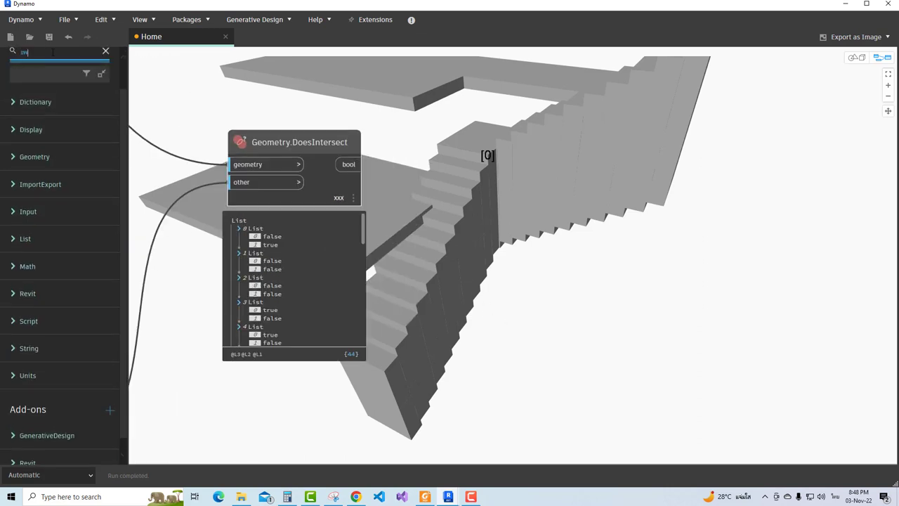
type("ร้")
left_click(114, 82)
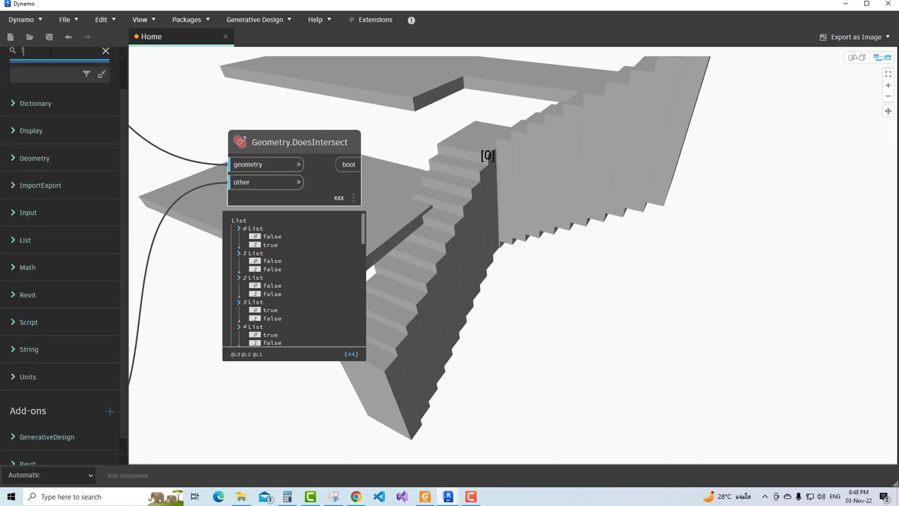
type("true")
left_click(67, 184)
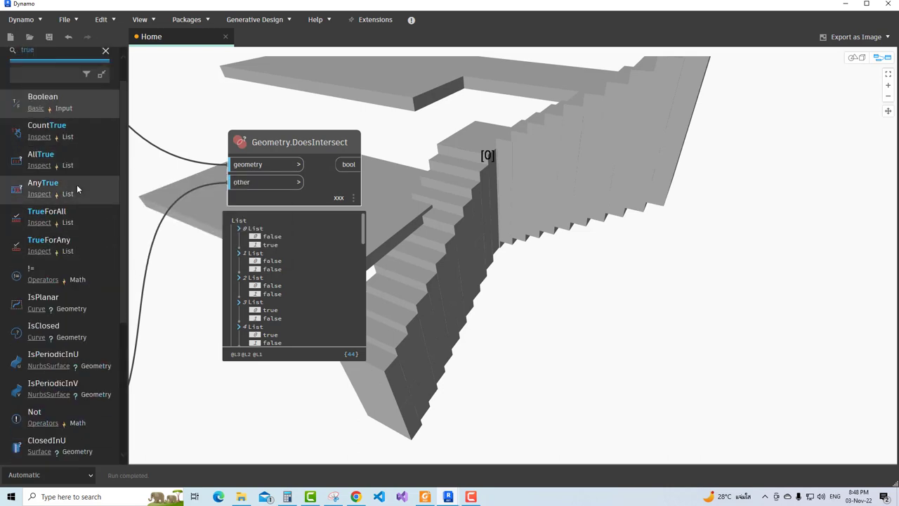
left_click_drag(558, 279, 458, 236)
left_click_drag(349, 164, 430, 257)
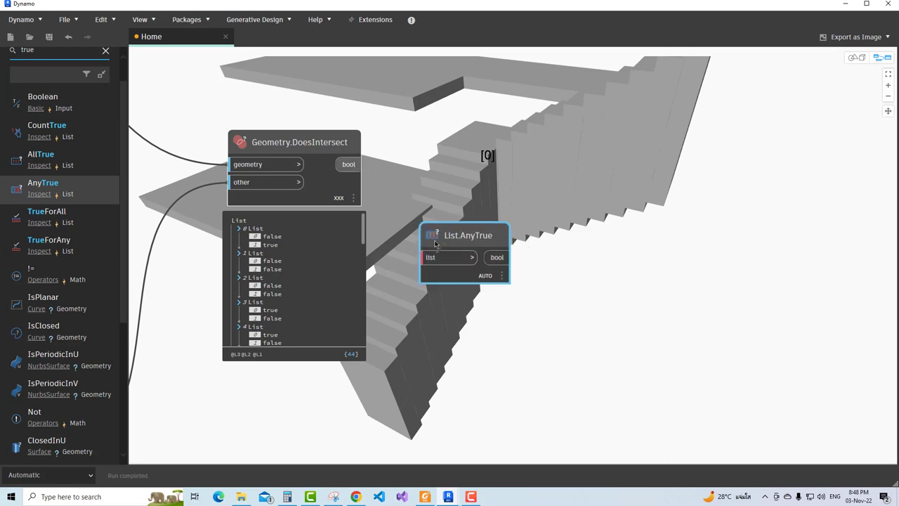
mouse_move(464, 253)
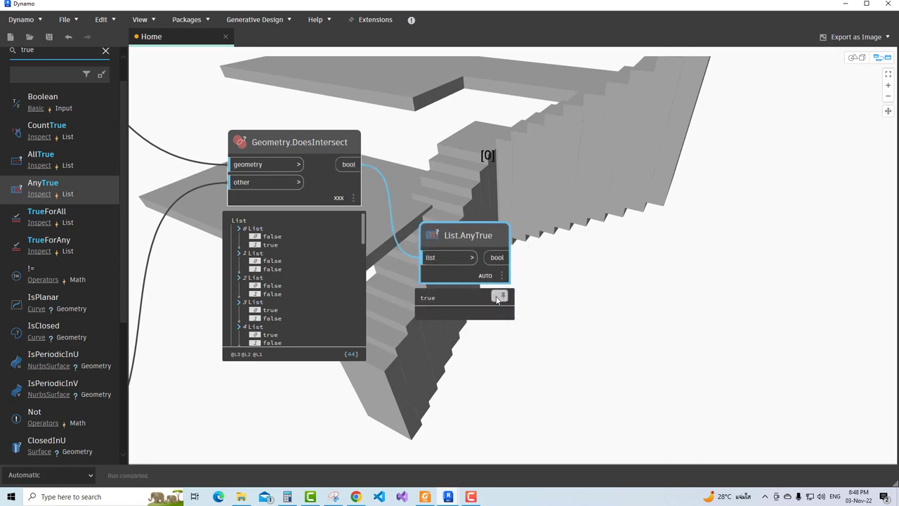
left_click(471, 258)
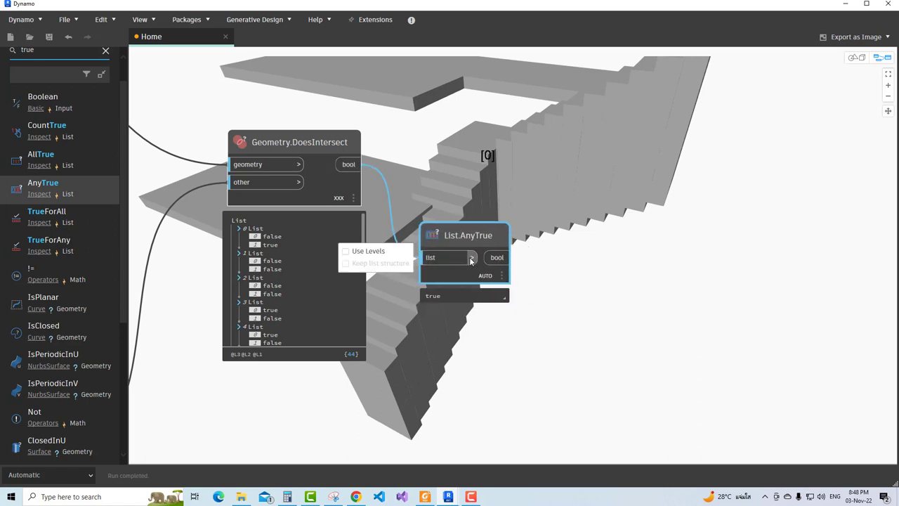
left_click(364, 255)
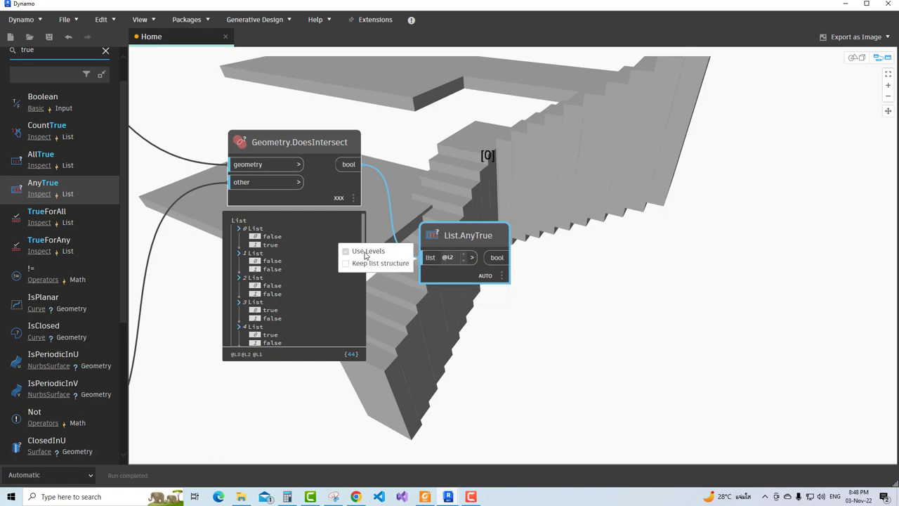
left_click(394, 258)
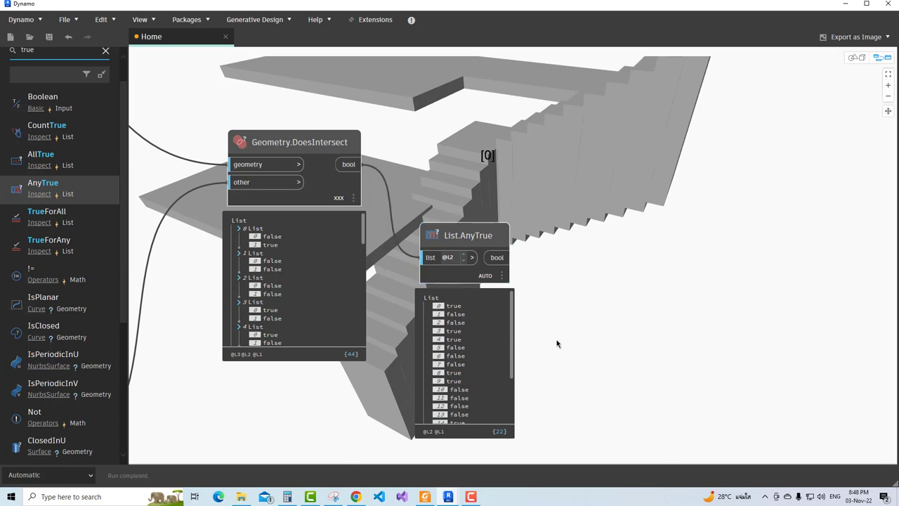
scroll(561, 342, "up", 1)
scroll(613, 323, "up", 1)
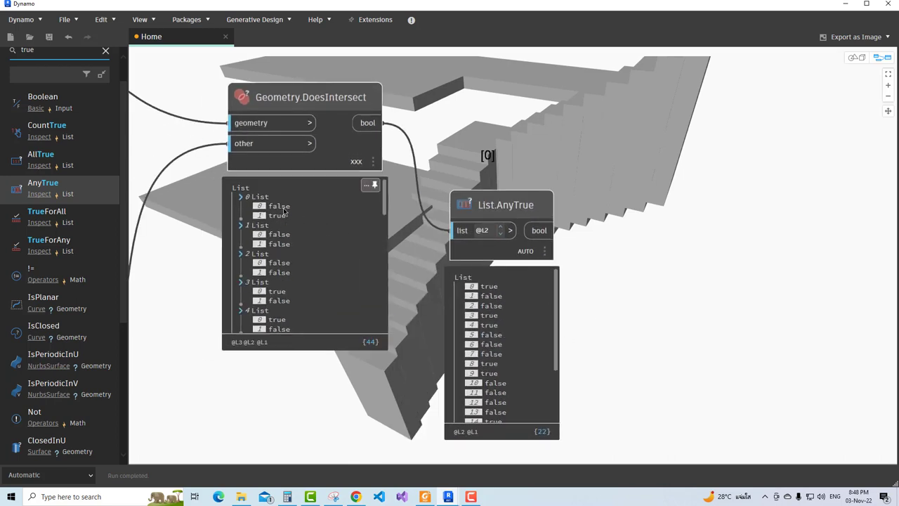
mouse_move(463, 351)
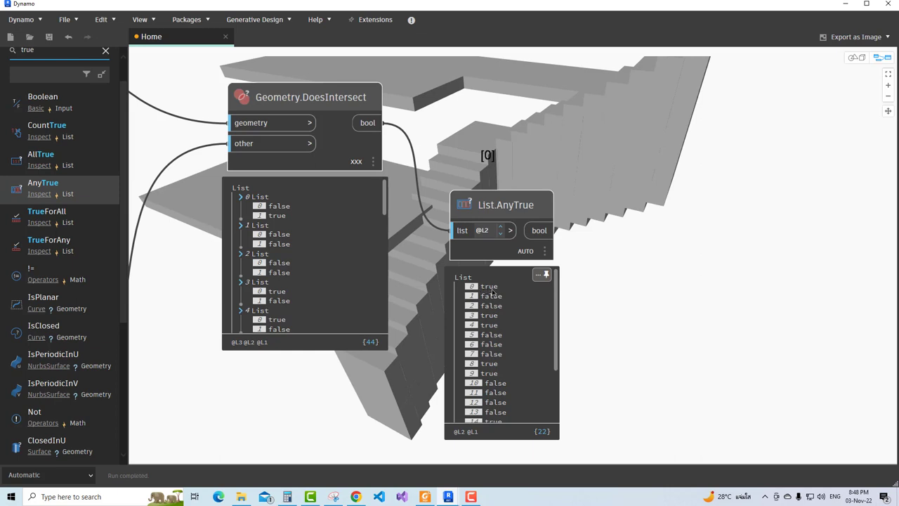
scroll(499, 330, "down", 2)
scroll(500, 336, "down", 2)
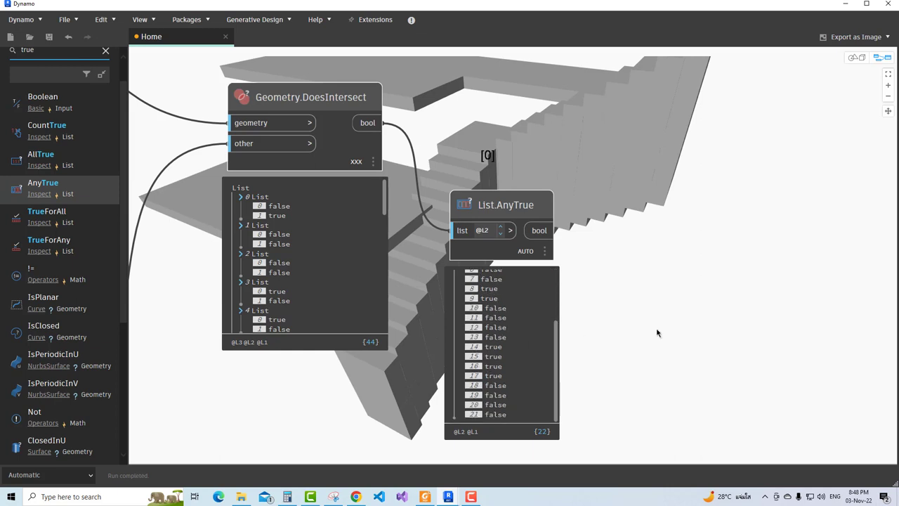
scroll(661, 334, "down", 2)
scroll(719, 330, "up", 2)
scroll(702, 329, "up", 1)
middle_click_drag(570, 320, 498, 298)
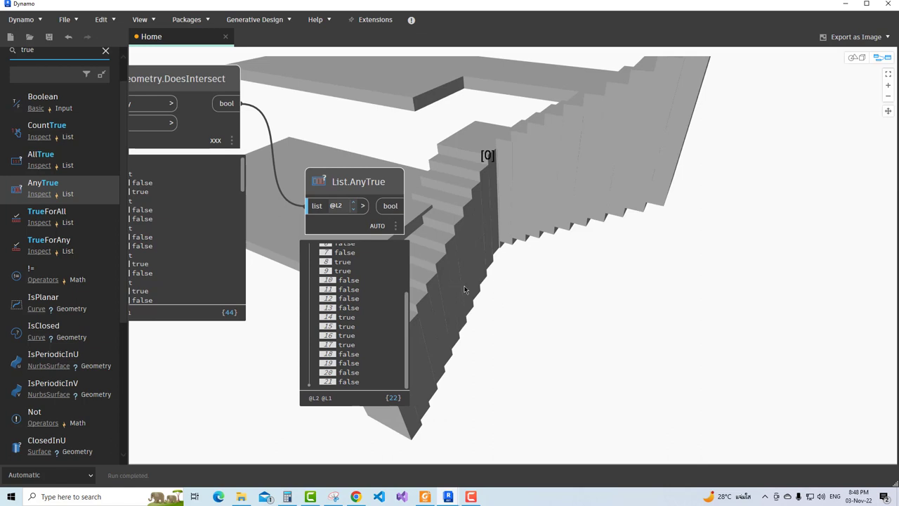
- Add List.FilterByBoolMask with AnyTrue's results as mask and the Surface.Thicken solids as list
left_click(106, 51)
type("filte")
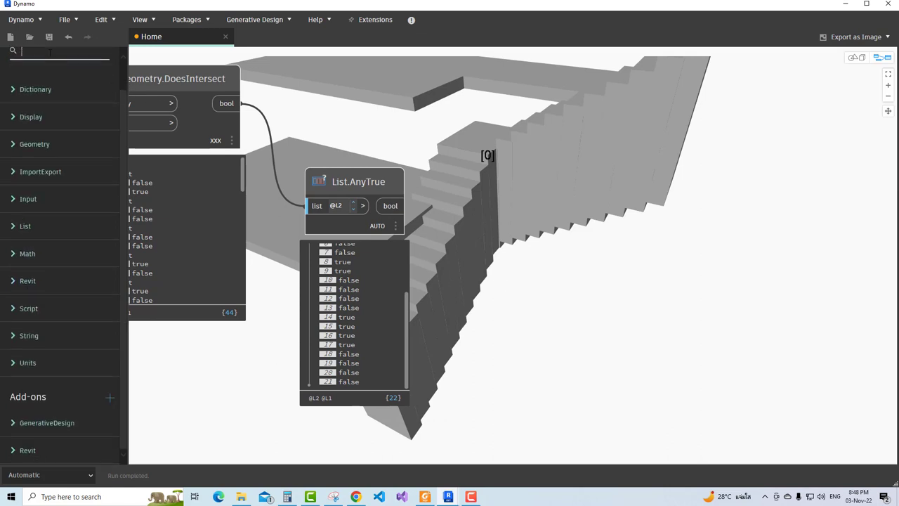
type("r")
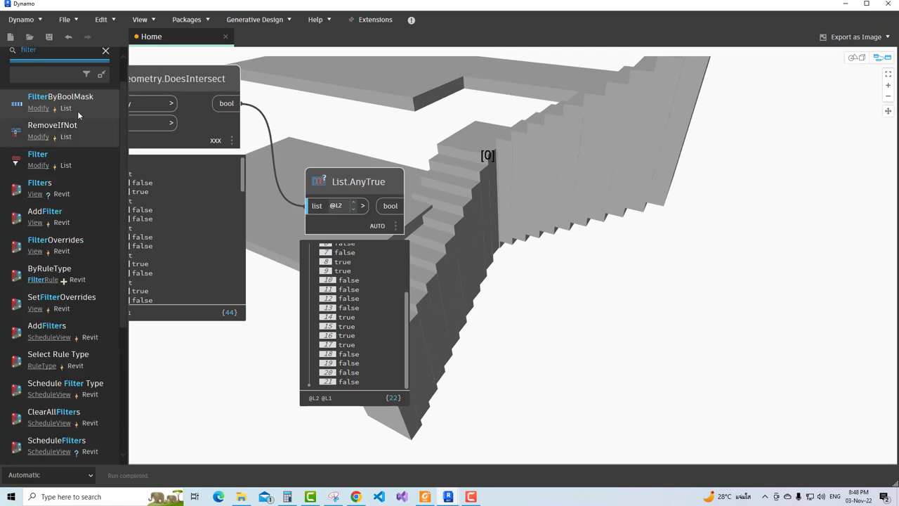
left_click(60, 97)
left_click_drag(571, 293, 544, 253)
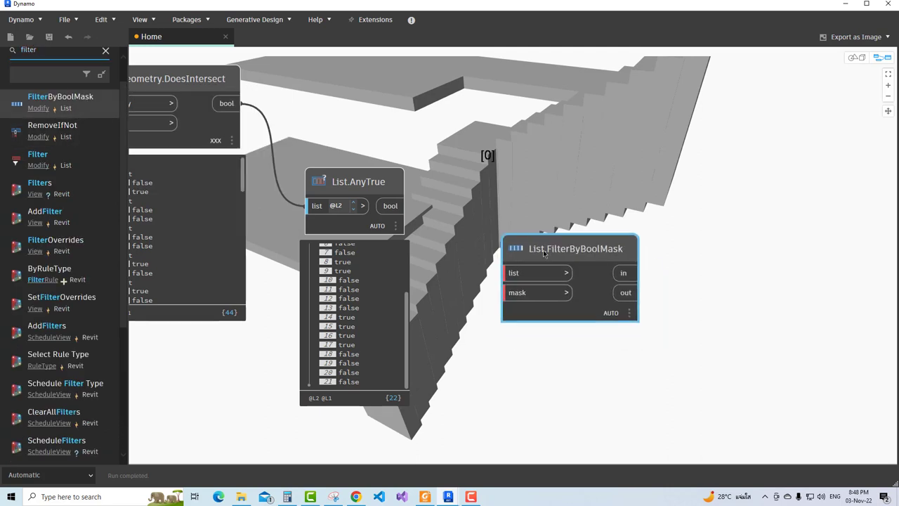
left_click(392, 206)
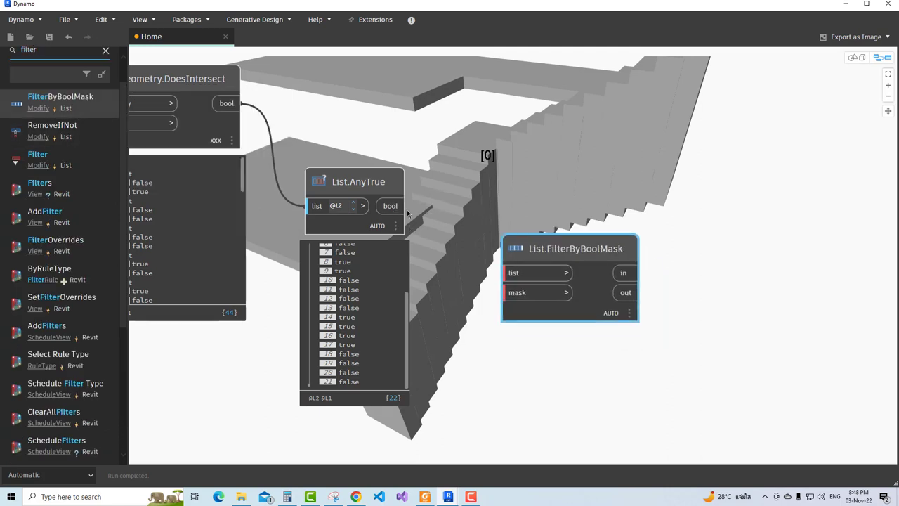
left_click(511, 297)
scroll(615, 373, "down", 3)
scroll(430, 223, "down", 2)
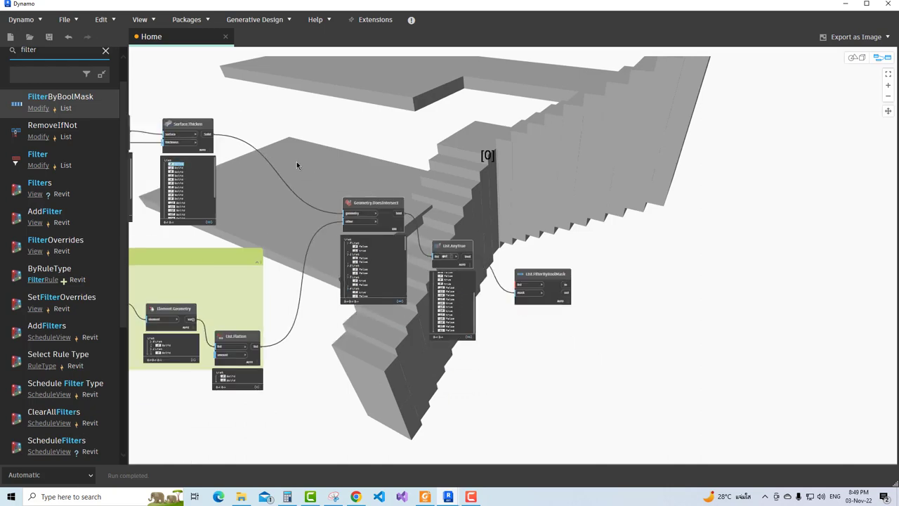
scroll(296, 162, "up", 3)
left_click(256, 169)
scroll(467, 227, "up", 2)
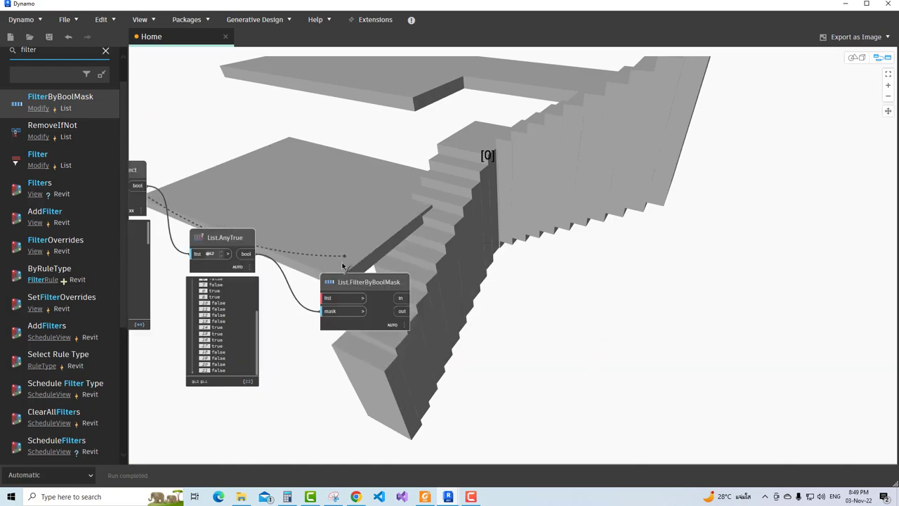
scroll(421, 295, "up", 2)
left_click(330, 321)
scroll(512, 312, "down", 1)
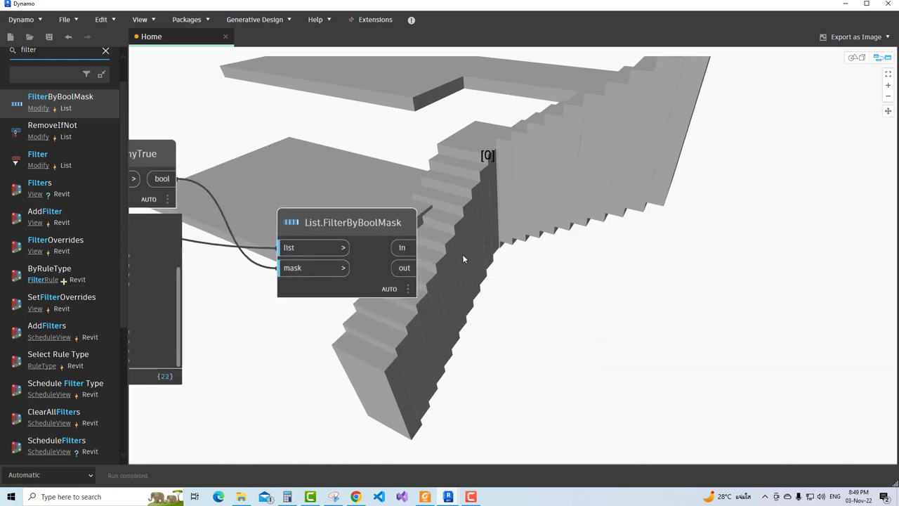
- Attach a Watch node to the filter's kept output, listing the 9 clashing solids
right_click(511, 307)
type("watch")
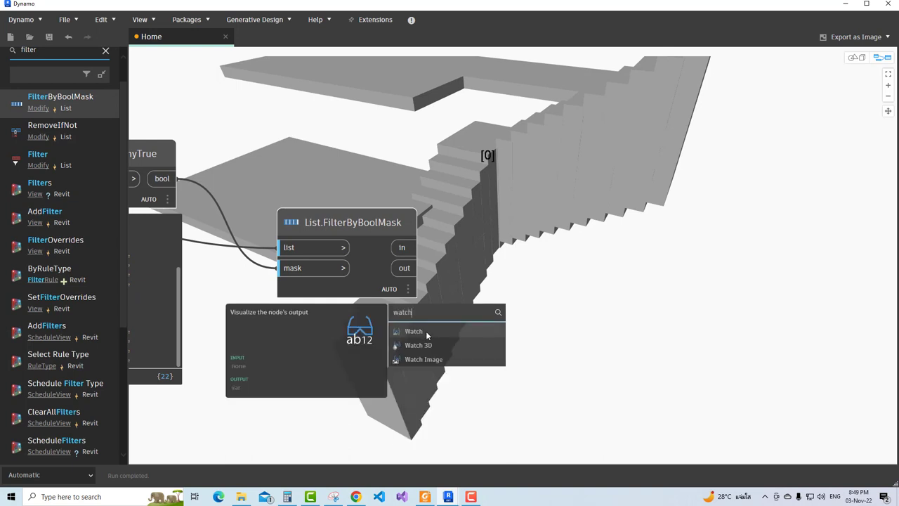
left_click(426, 330)
left_click_drag(464, 342, 481, 216)
left_click(415, 248)
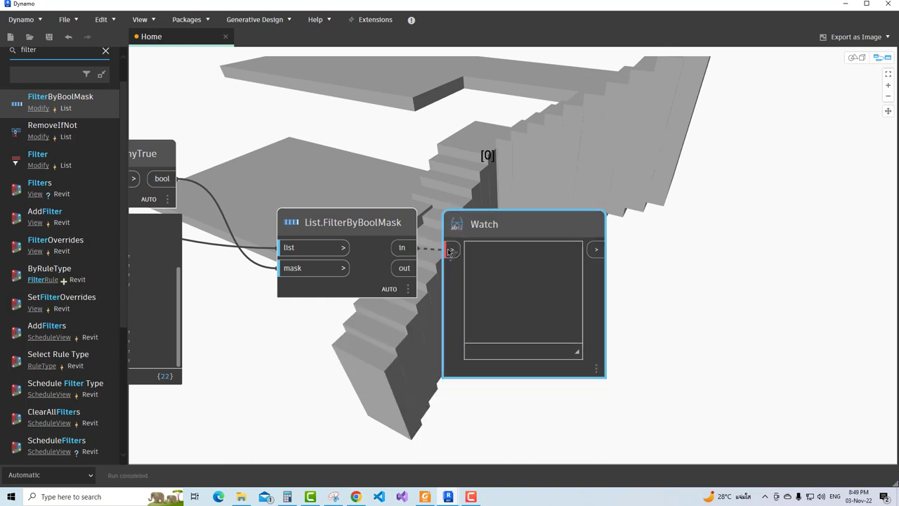
left_click(450, 250)
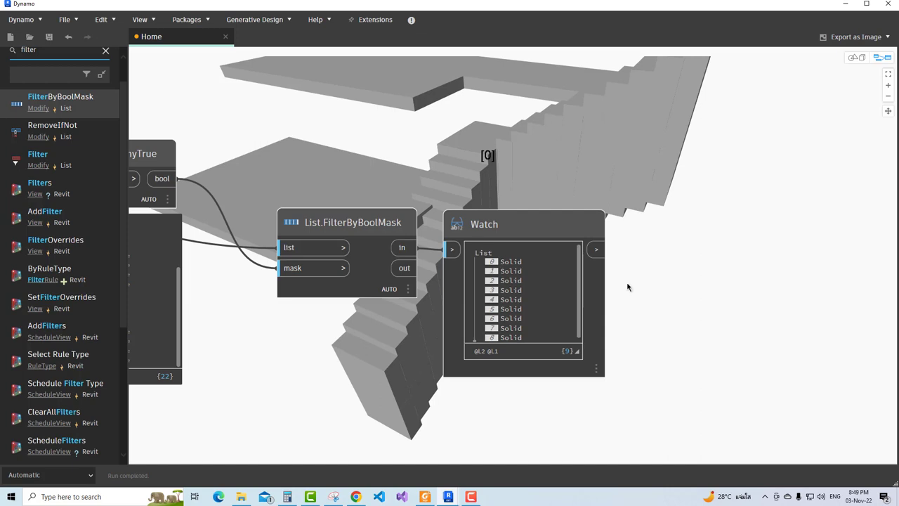
scroll(716, 290, "down", 3)
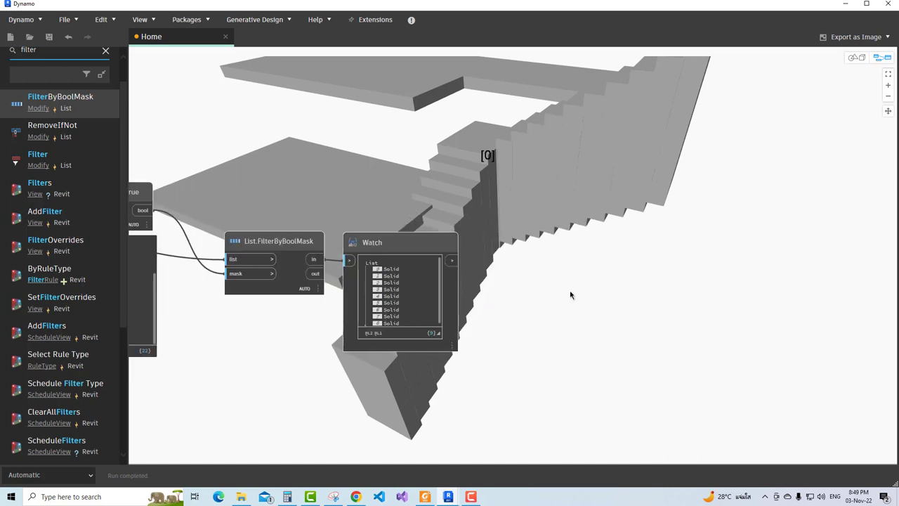
left_click(105, 51)
- Add a GeometryColor.ByGeometryColor node to the right of the Watch node
type("color")
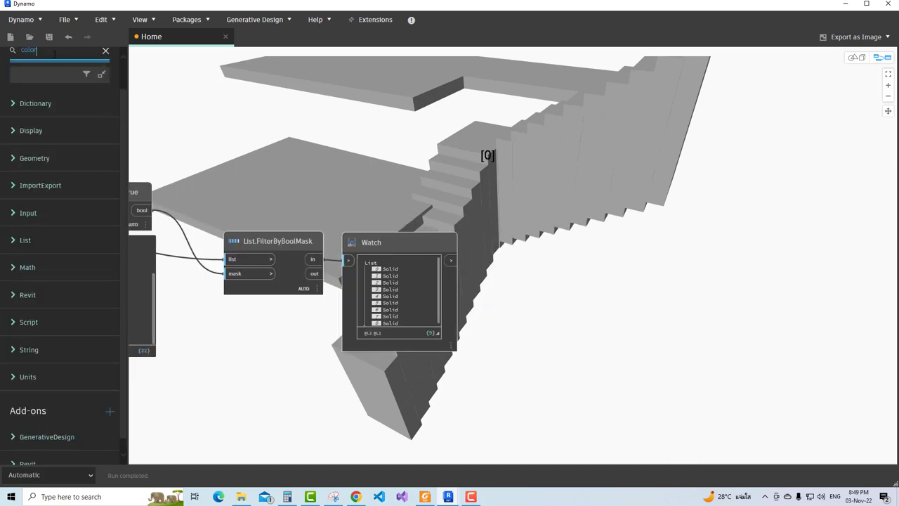
scroll(71, 236, "down", 5)
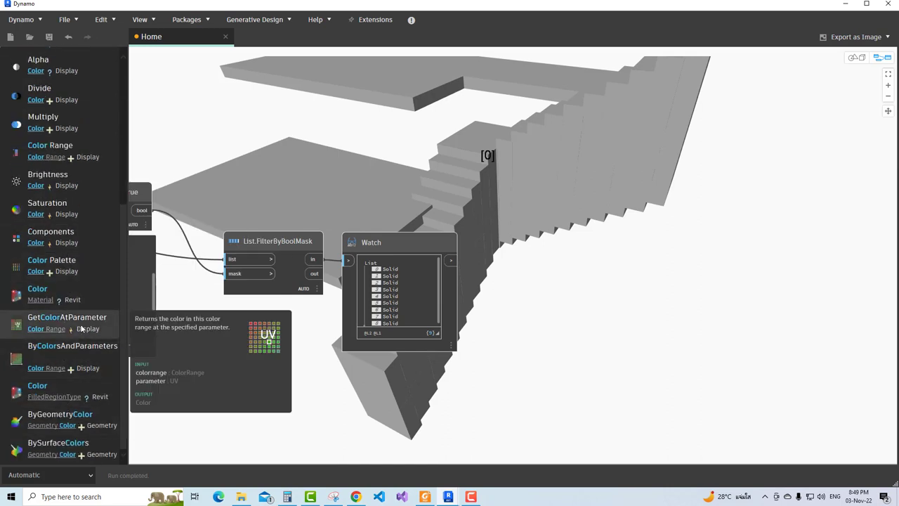
left_click(109, 416)
left_click_drag(532, 249, 577, 269)
scroll(610, 356, "up", 2)
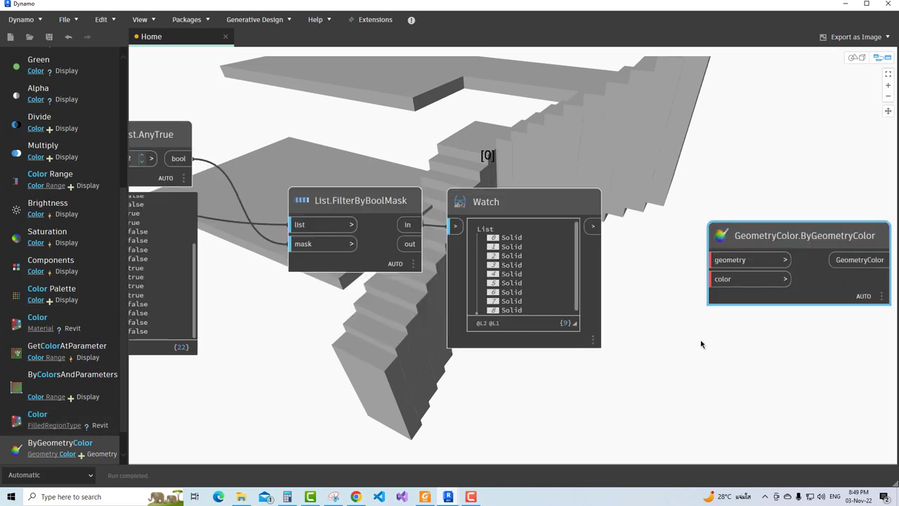
middle_click_drag(701, 344, 560, 356)
scroll(101, 67, "up", 3)
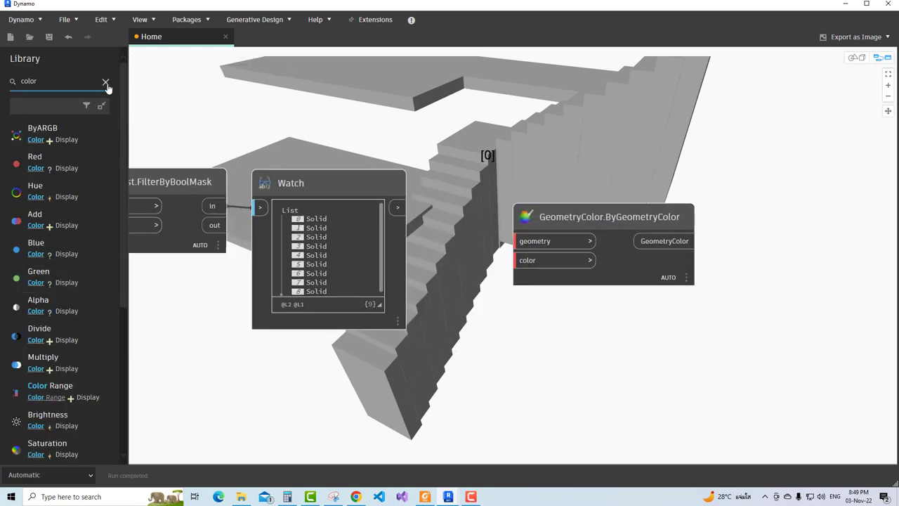
- Add a red Color Palette and wire it plus the filtered solids into GeometryColor.ByGeometryColor
left_click(107, 83)
type("co")
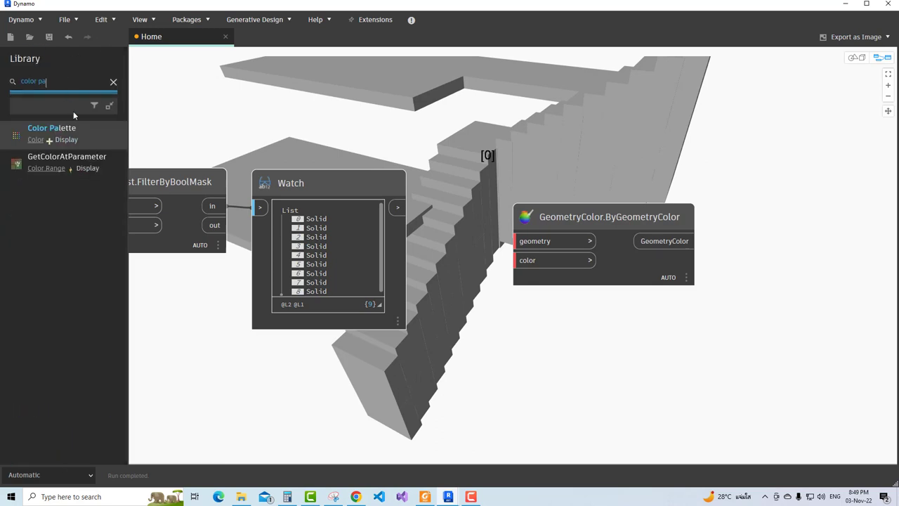
left_click(51, 128)
left_click_drag(538, 282, 460, 328)
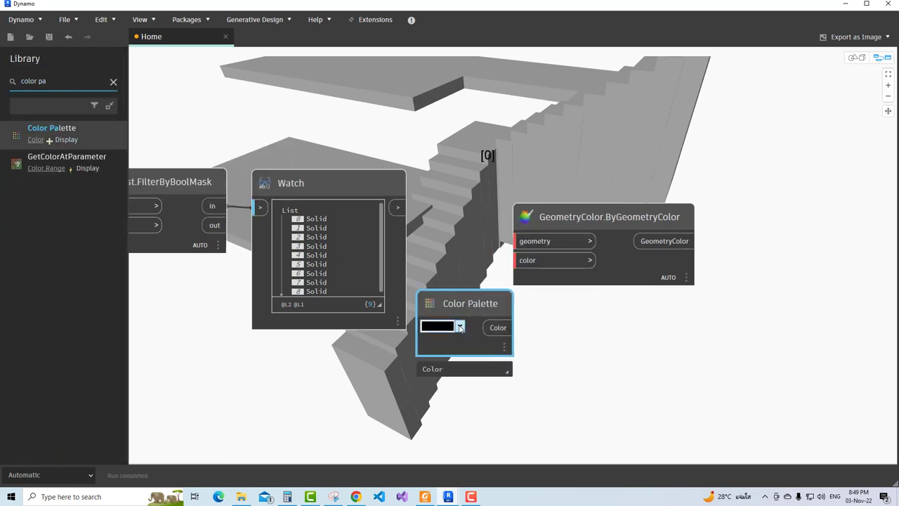
left_click(460, 328)
left_click(384, 254)
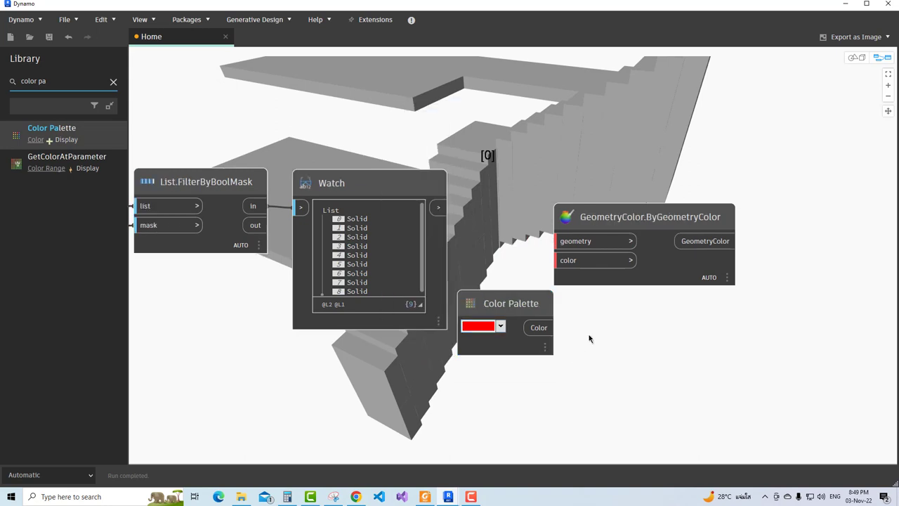
left_click_drag(545, 328, 562, 260)
left_click_drag(566, 216, 611, 207)
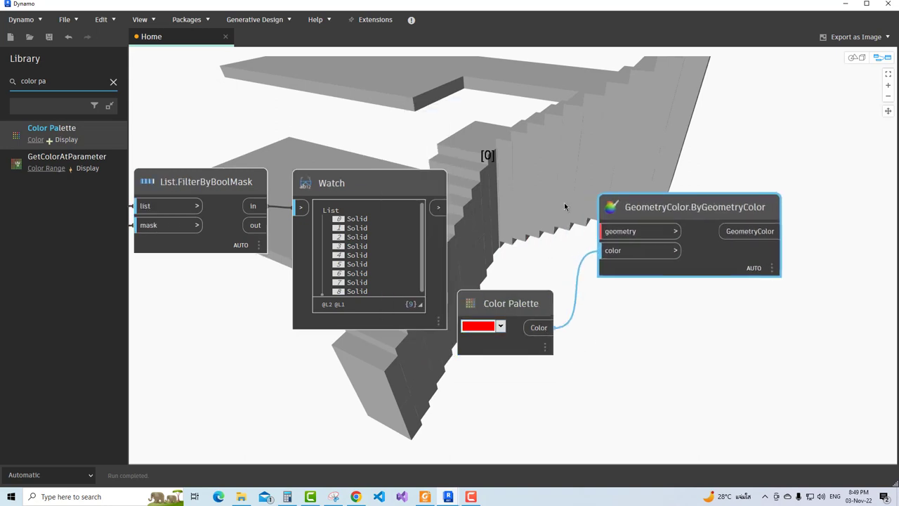
left_click_drag(438, 207, 602, 231)
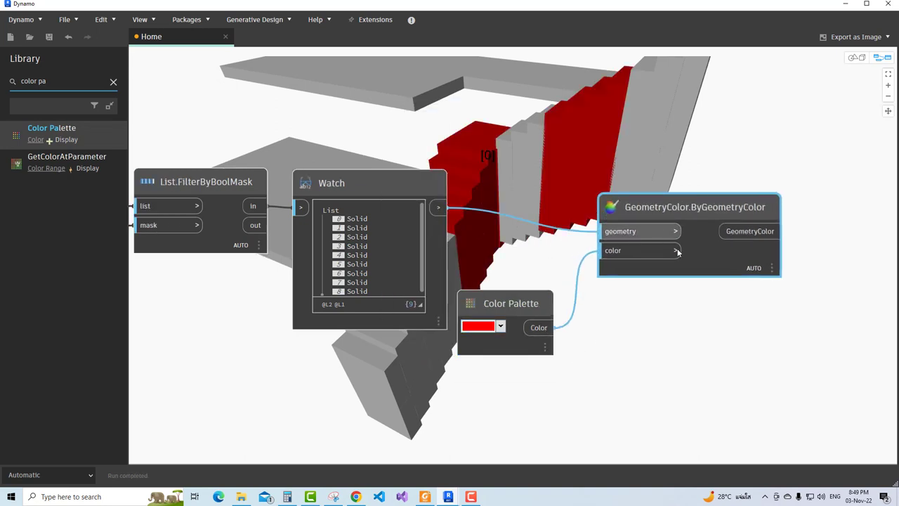
left_click(672, 335)
scroll(703, 365, "down", 3)
scroll(708, 369, "up", 2)
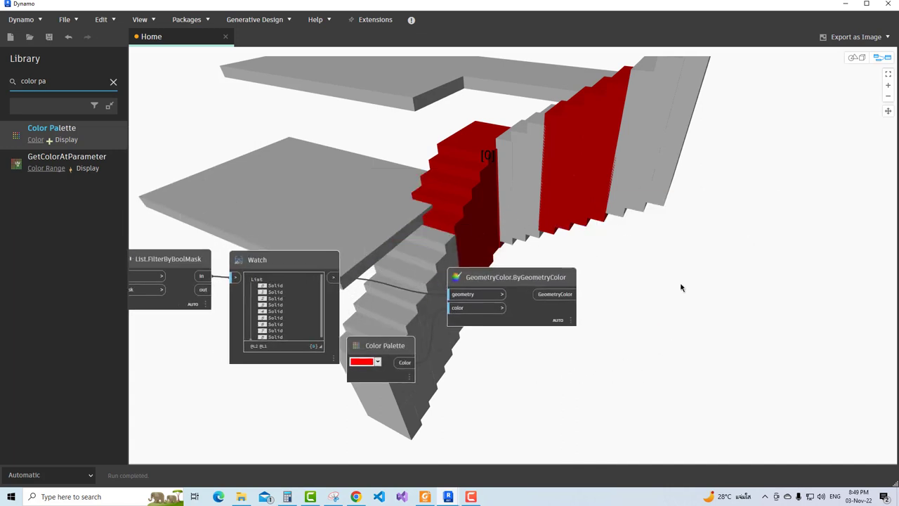
left_click(855, 61)
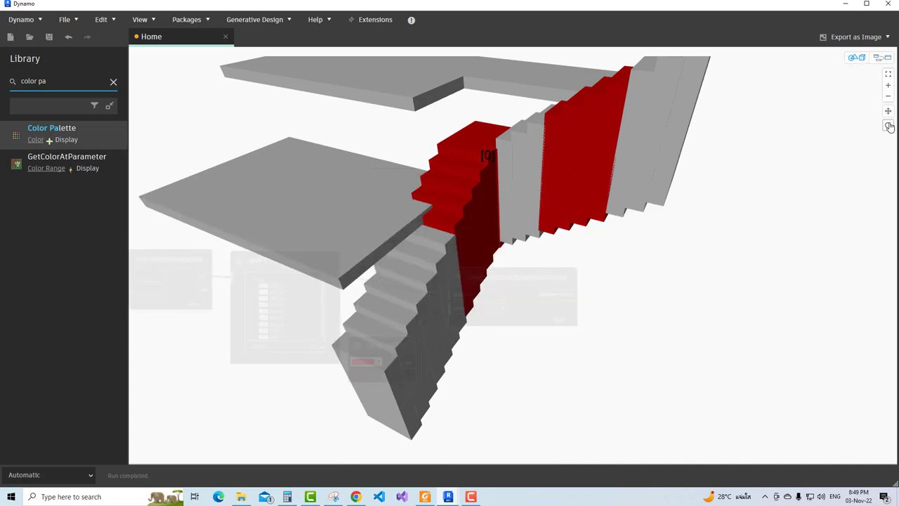
scroll(484, 158, "up", 2)
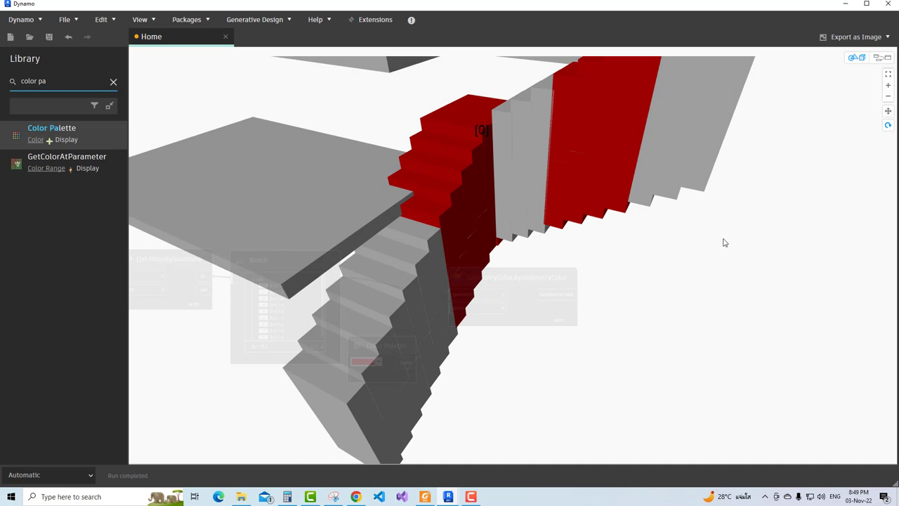
left_click_drag(725, 243, 429, 245)
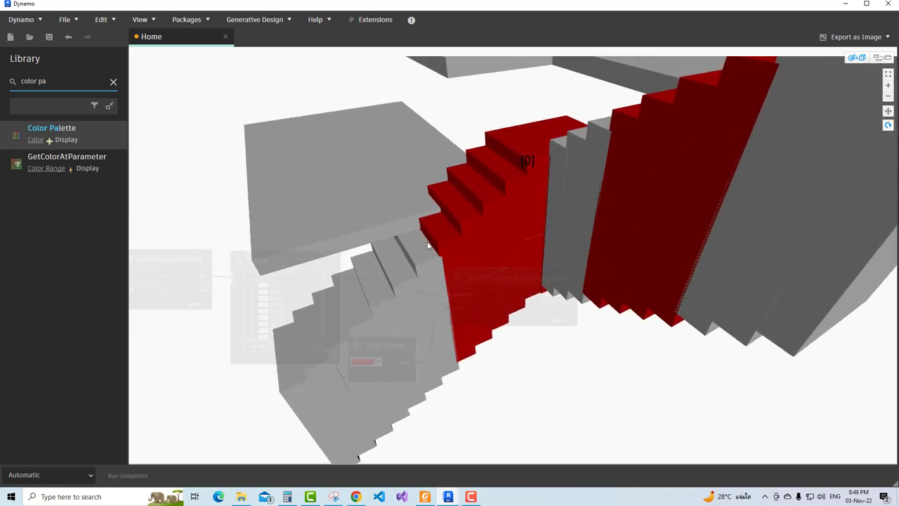
mouse_move(557, 298)
left_mouse_down()
mouse_move(512, 261)
mouse_move(522, 231)
mouse_move(460, 230)
mouse_move(514, 253)
mouse_move(492, 243)
left_mouse_up()
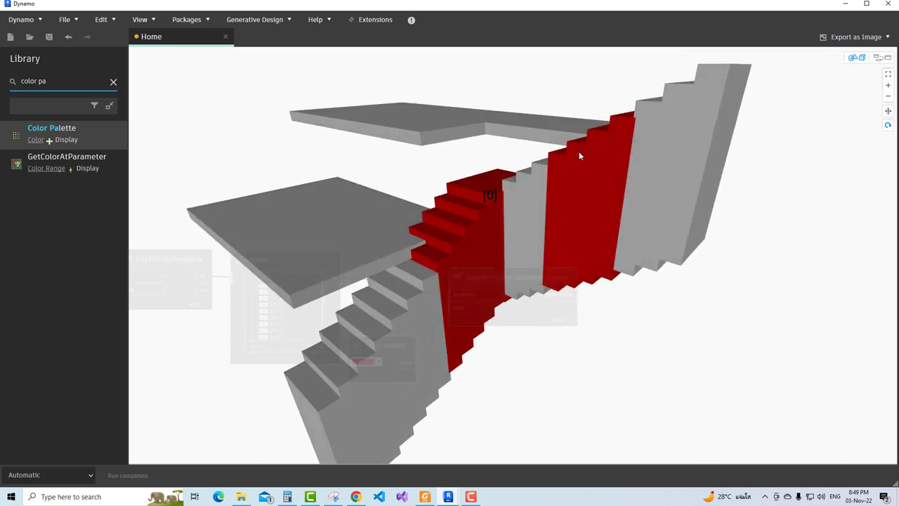
left_click(875, 60)
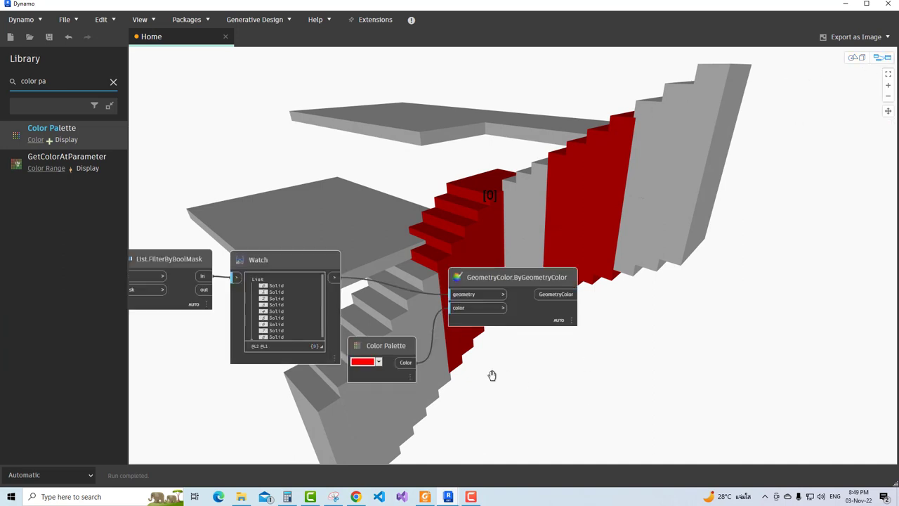
- Add a List.Count node to the graph from the library
scroll(492, 375, "up", 1)
middle_click_drag(557, 344, 632, 327)
scroll(399, 262, "down", 1)
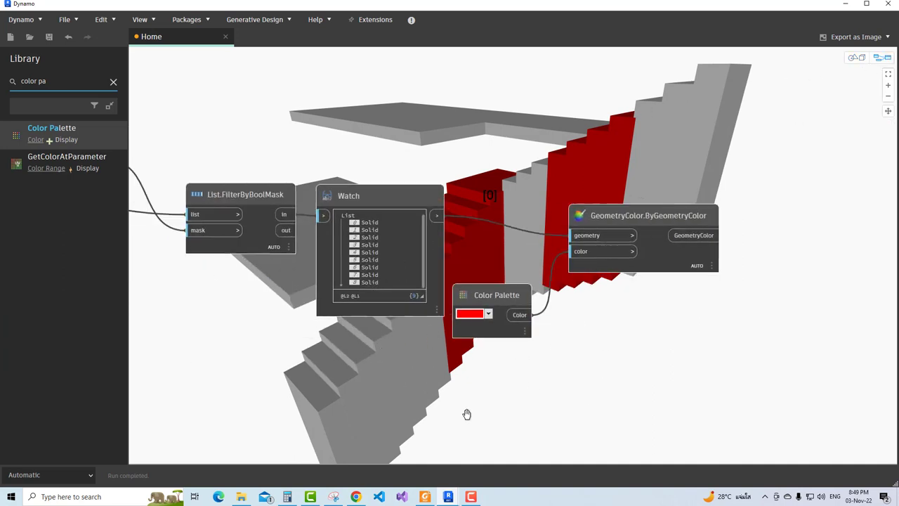
left_click(113, 81)
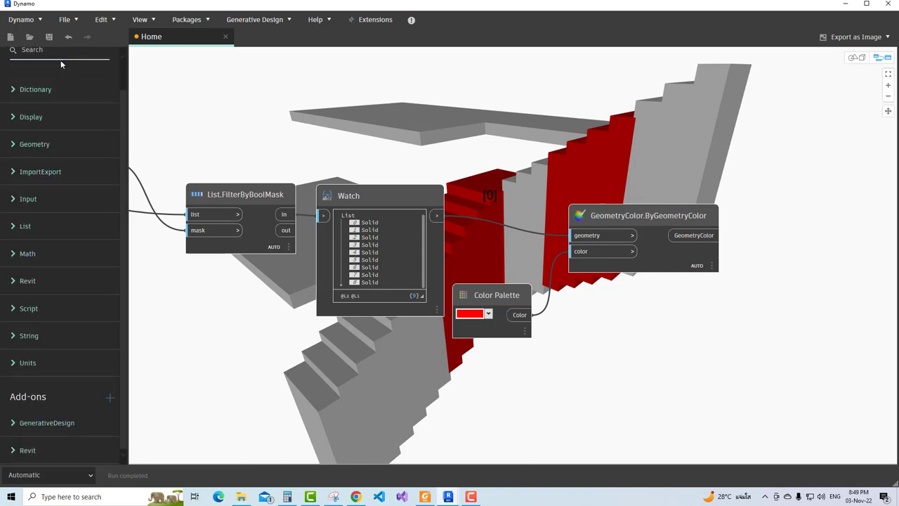
type("col")
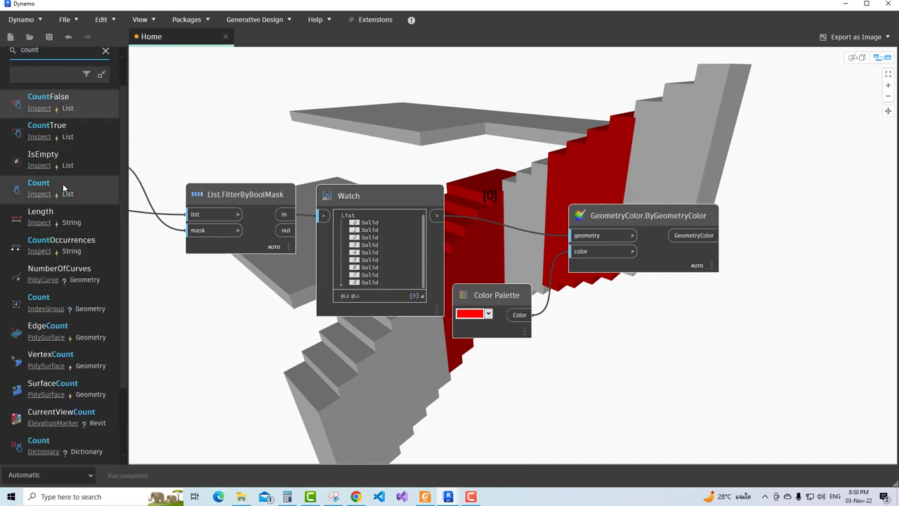
left_click(39, 184)
mouse_move(550, 269)
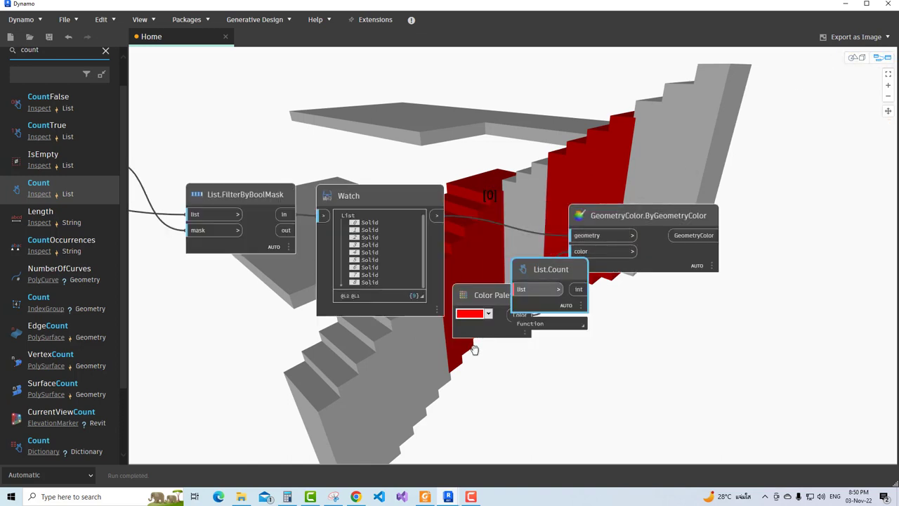
left_click(627, 213)
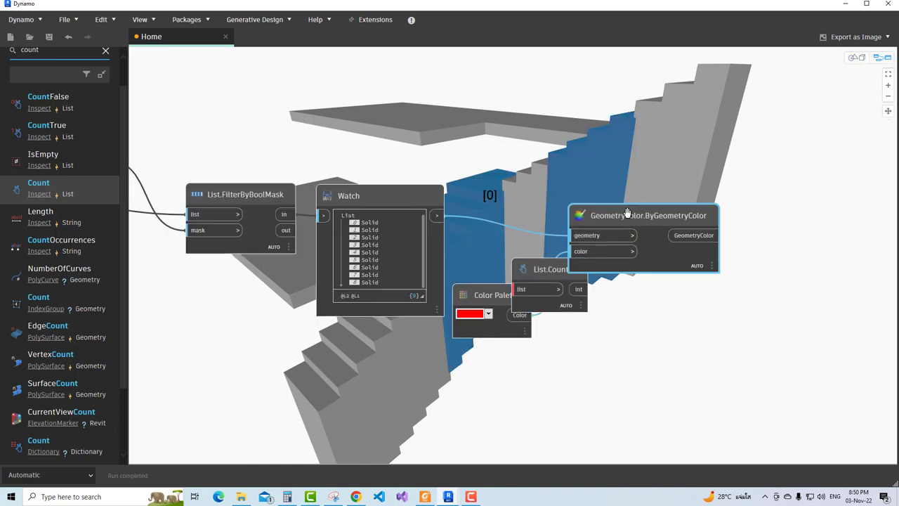
left_click(105, 54)
left_click(550, 262)
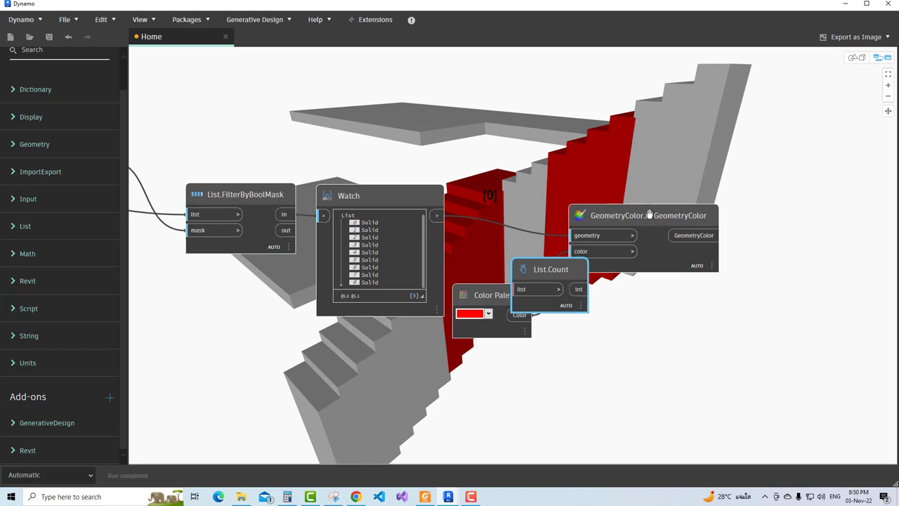
left_click(650, 215)
left_click(542, 266)
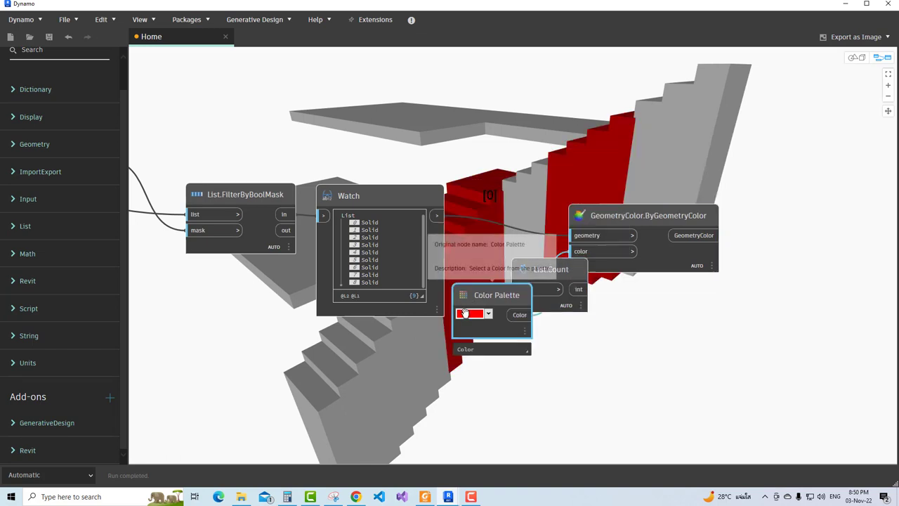
- Place List.Count below the Color Palette and feed it the Watch output, giving 9
right_click(551, 350)
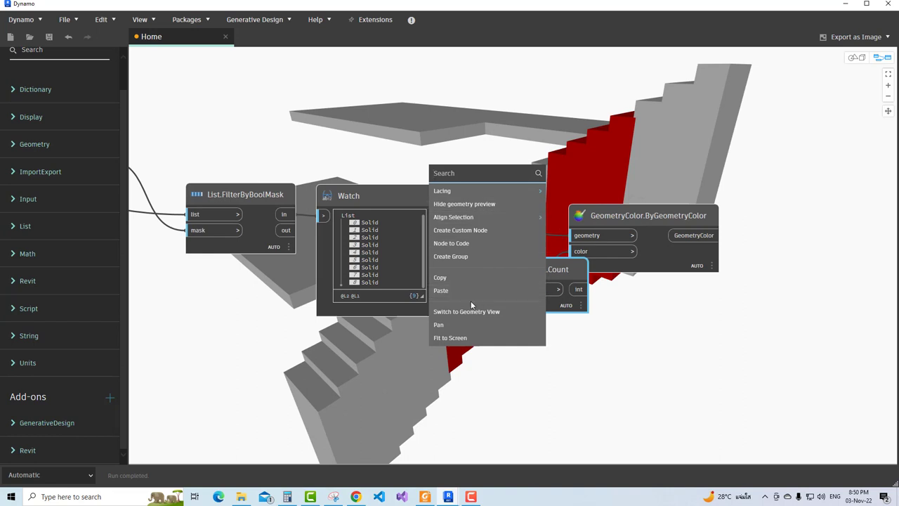
left_click(491, 325)
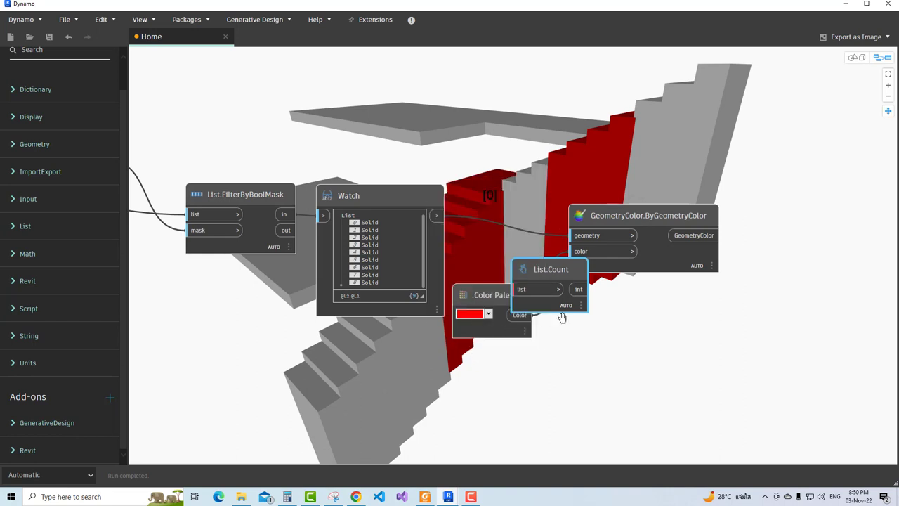
mouse_move(588, 330)
left_mouse_down()
mouse_move(575, 338)
mouse_move(572, 327)
left_mouse_up()
right_click(572, 327)
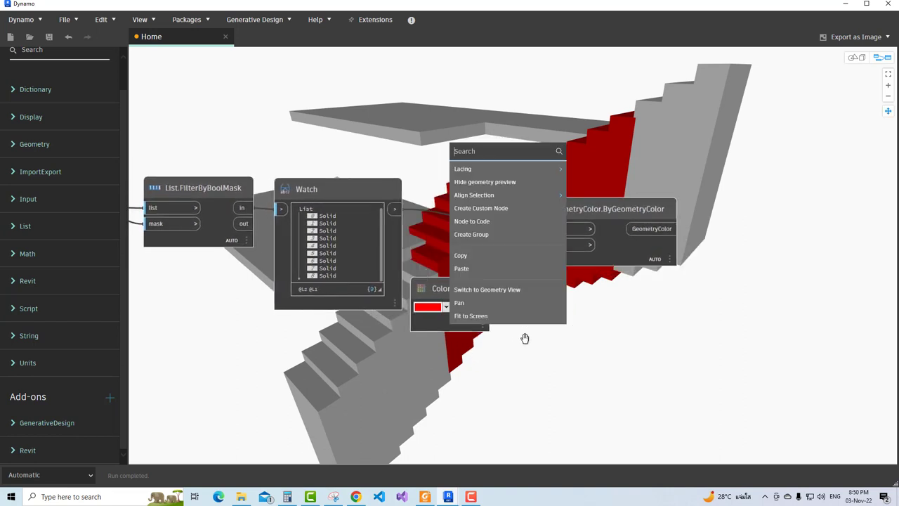
left_click(507, 320)
scroll(391, 242, "down", 6)
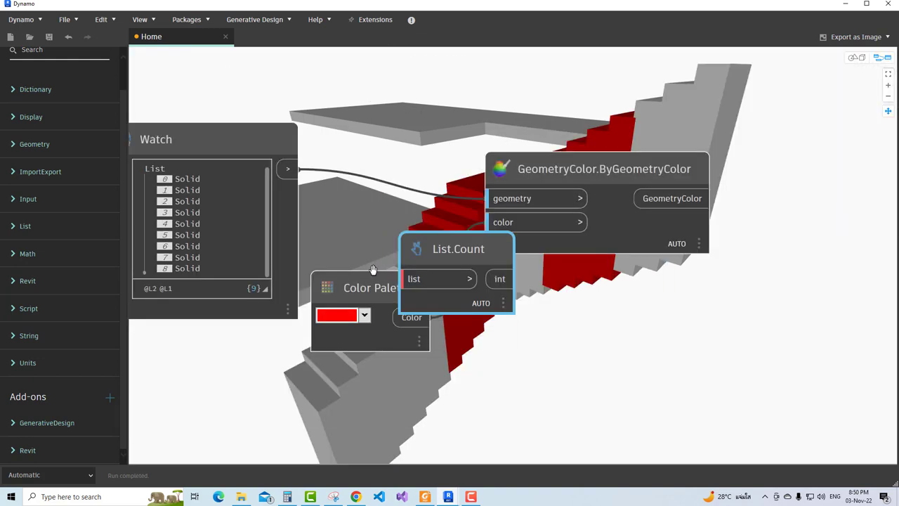
left_click_drag(391, 242, 456, 322)
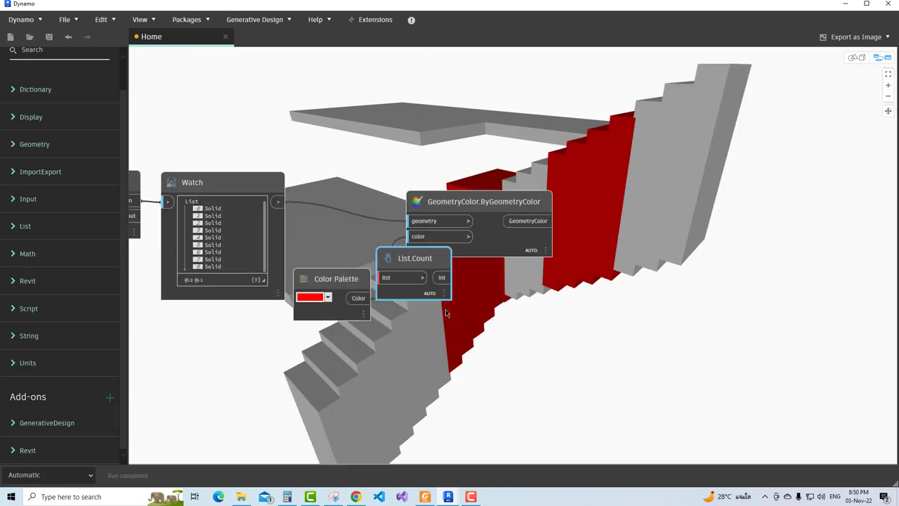
scroll(503, 371, "up", 3)
scroll(539, 344, "down", 2)
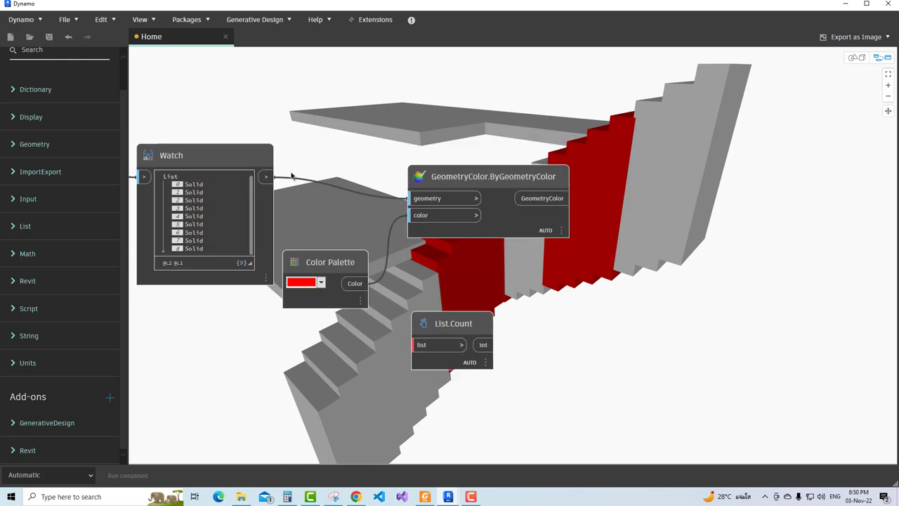
left_click_drag(265, 177, 422, 345)
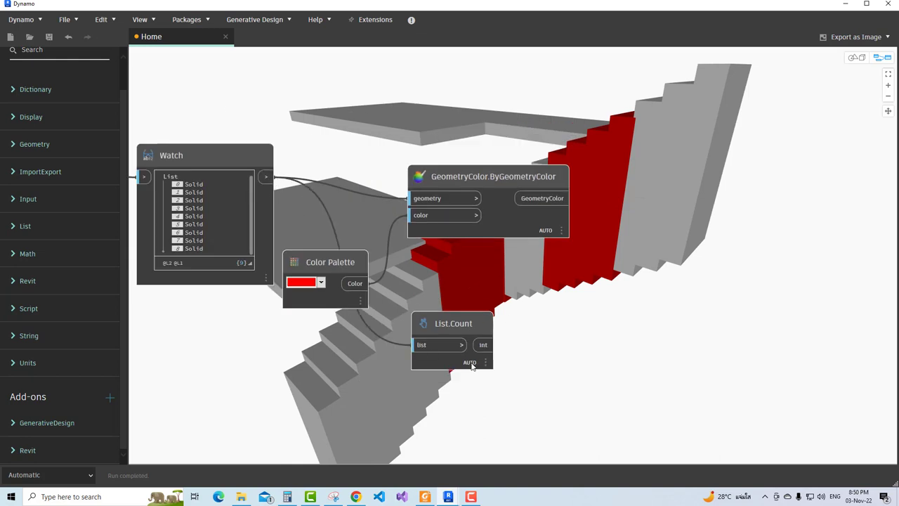
mouse_move(452, 340)
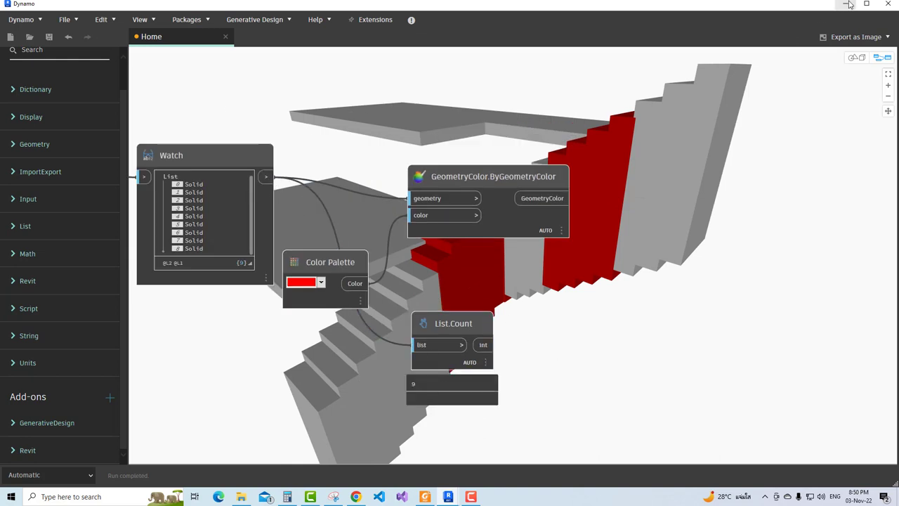
left_click(847, 5)
left_click(377, 246)
- Set the lower floor slab's Height Offset From Level to 1
mouse_move(437, 266)
middle_mouse_down("shift")
mouse_move(465, 274)
mouse_move(412, 257)
middle_mouse_up("shift")
left_click(78, 169)
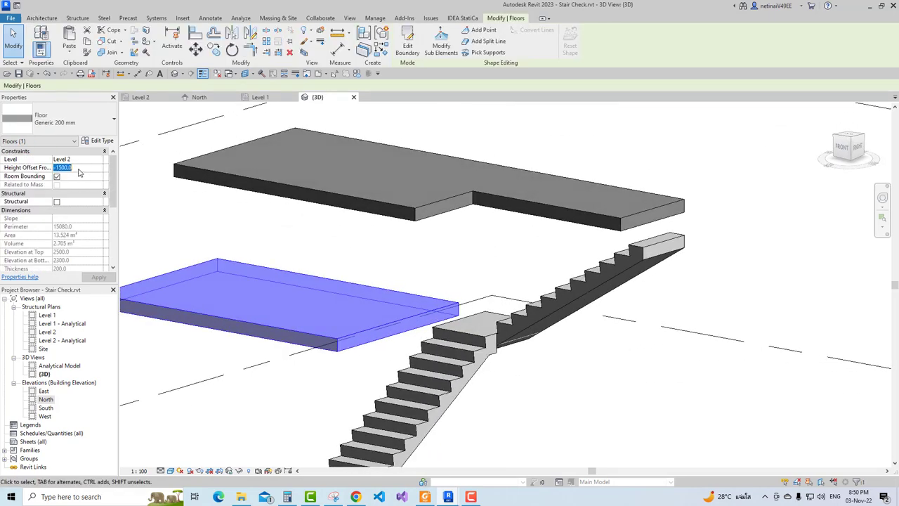
type("1")
key("Return")
left_click(560, 391)
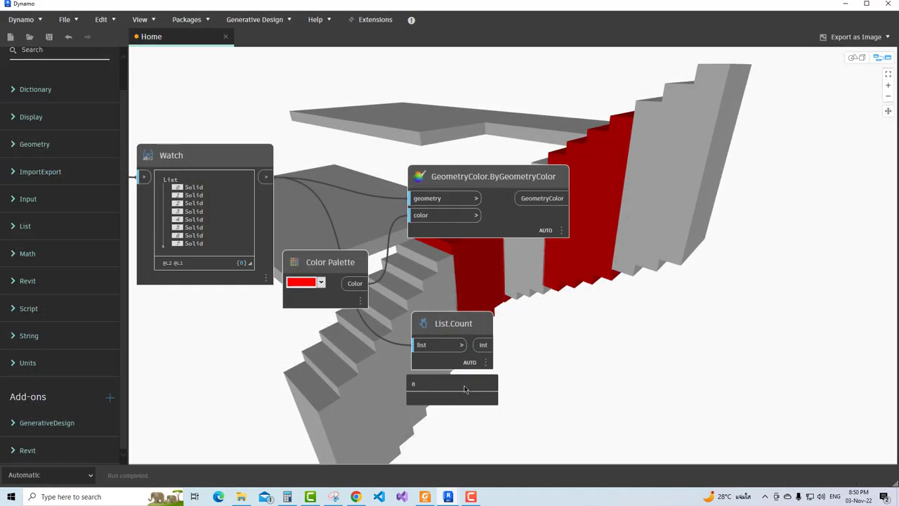
scroll(463, 388, "down", 2)
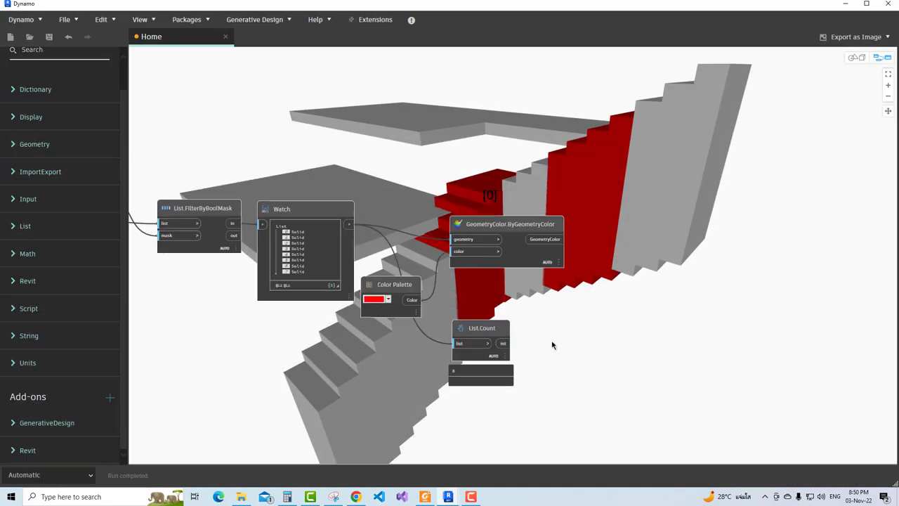
scroll(552, 342, "down", 1)
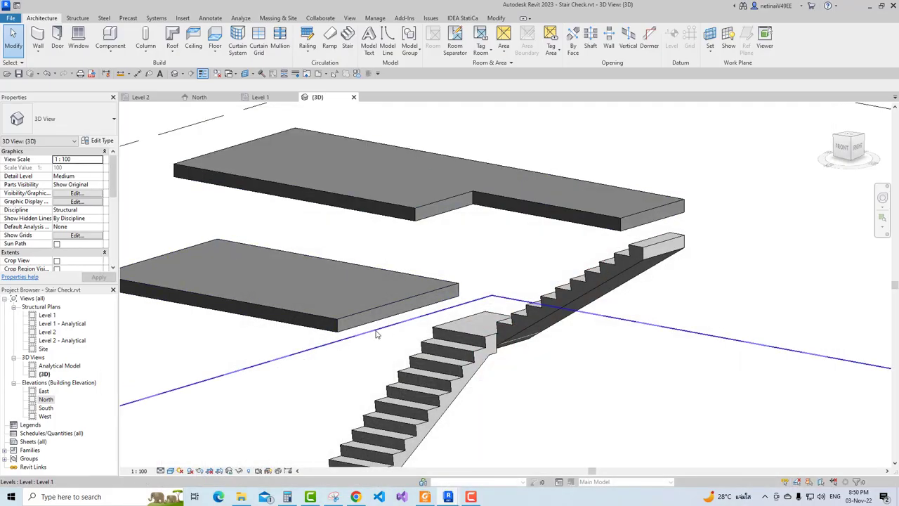
- Delete the lower floor slab and return to Dynamo
left_click(375, 307)
key("Delete")
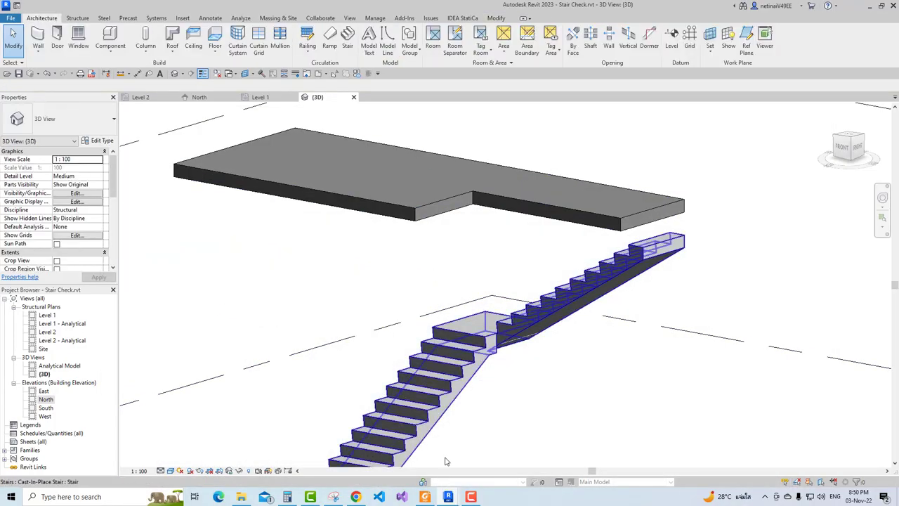
left_click(445, 498)
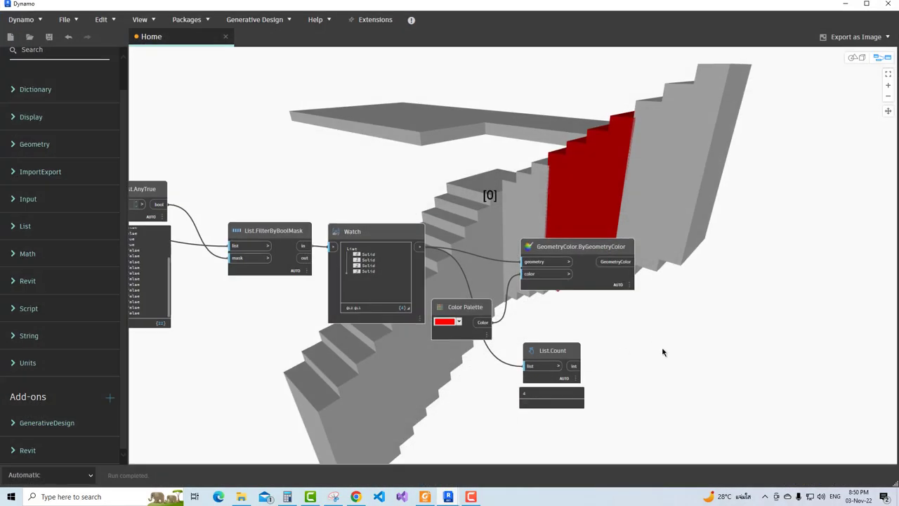
- Orbit the 3D preview to see the red upper-flight faces from above, then pan the graph back into view
left_click(858, 57)
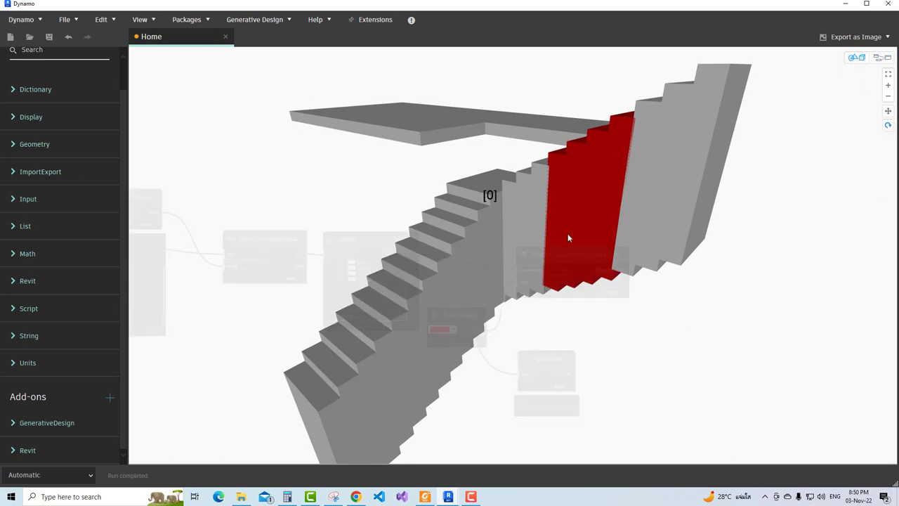
mouse_move(568, 237)
left_mouse_down()
mouse_move(632, 246)
mouse_move(471, 158)
left_mouse_up()
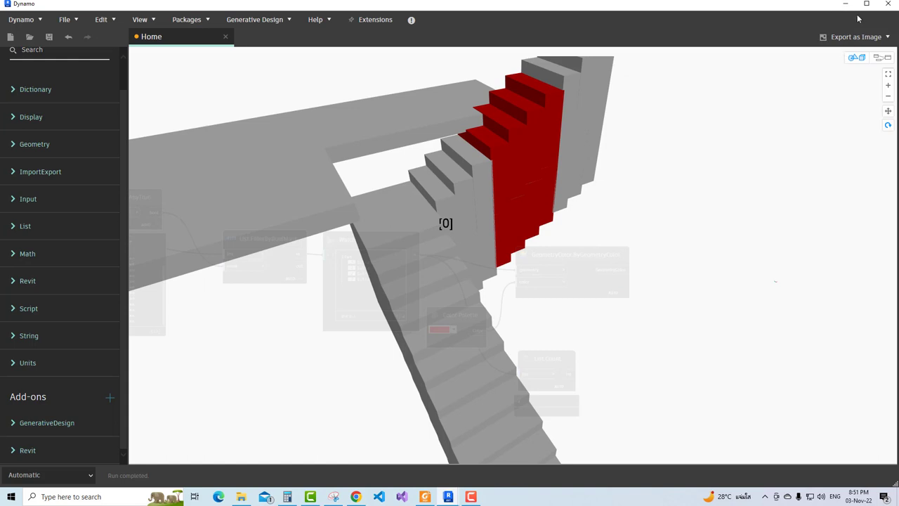
left_click(881, 57)
scroll(566, 270, "down", 3)
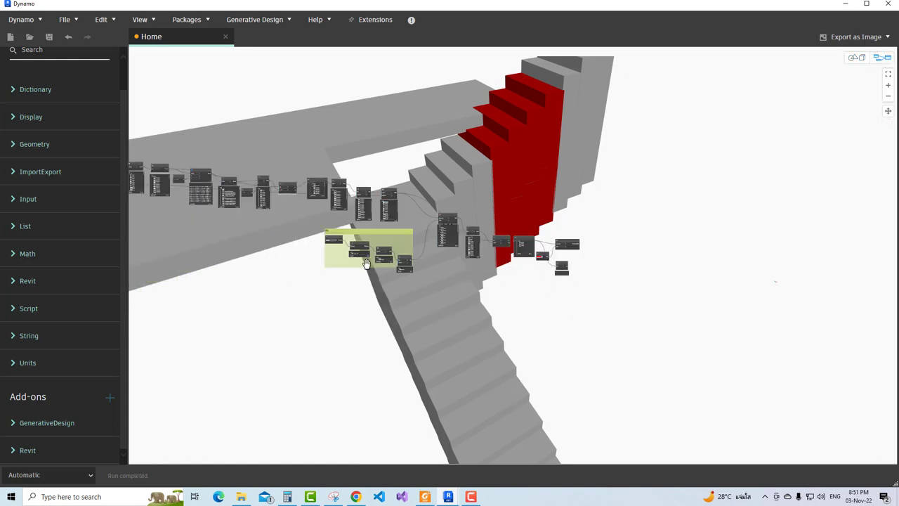
scroll(367, 264, "up", 3)
left_click_drag(291, 318, 396, 374)
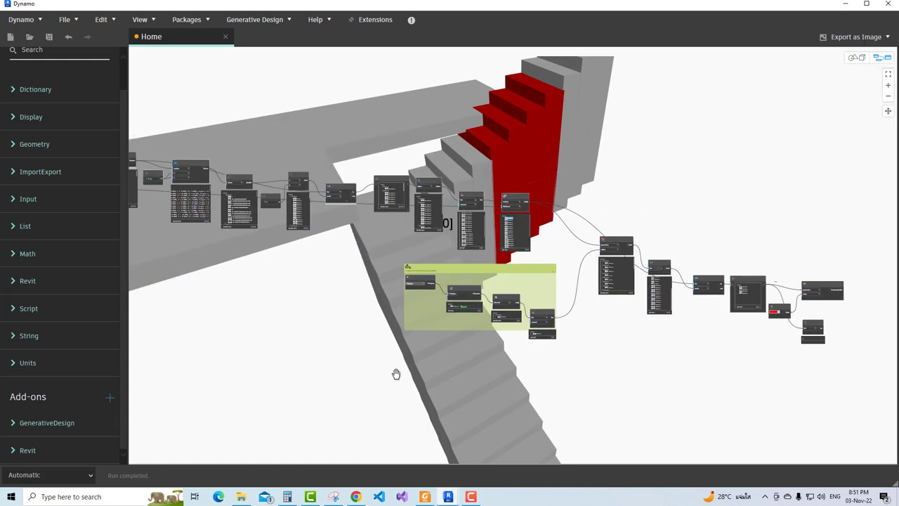
left_click_drag(552, 362, 509, 336)
scroll(524, 347, "up", 2)
left_click_drag(582, 346, 504, 335)
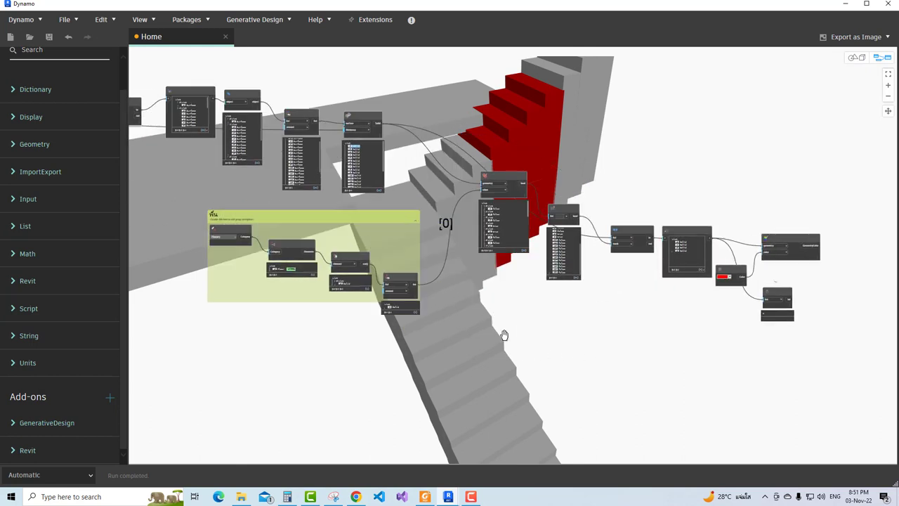